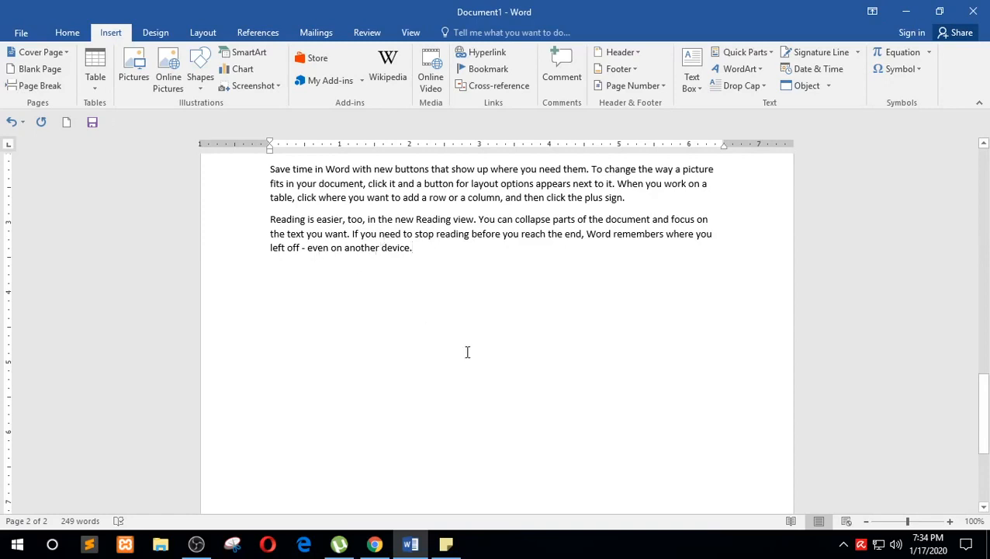
# Start a new page after the last paragraph of the document
pyautogui.scroll(-5, 467, 352)
pyautogui.hotkey('ctrl', 'Return')
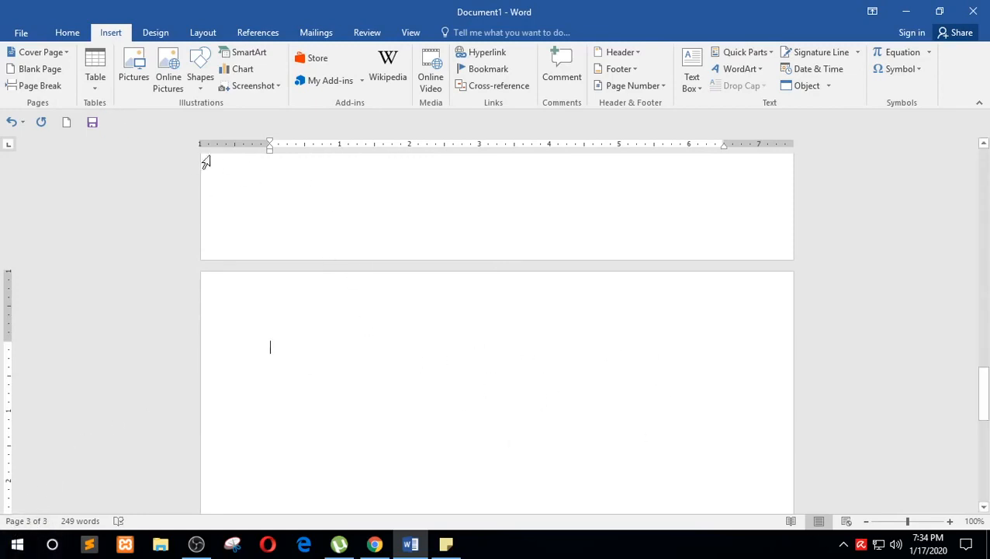
# Try out a 10x8 table on the new page and undo its insertion
pyautogui.click(99, 84)
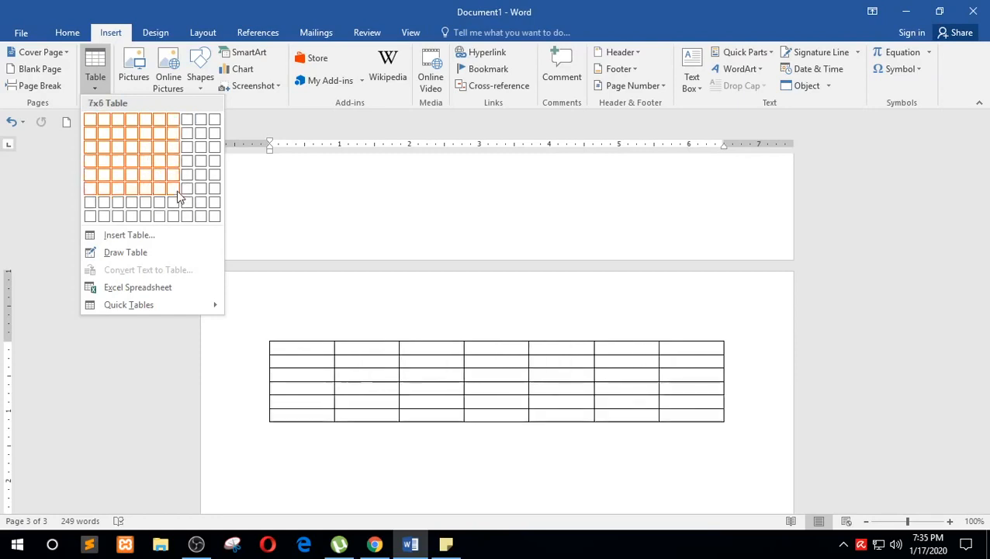
pyautogui.click(218, 223)
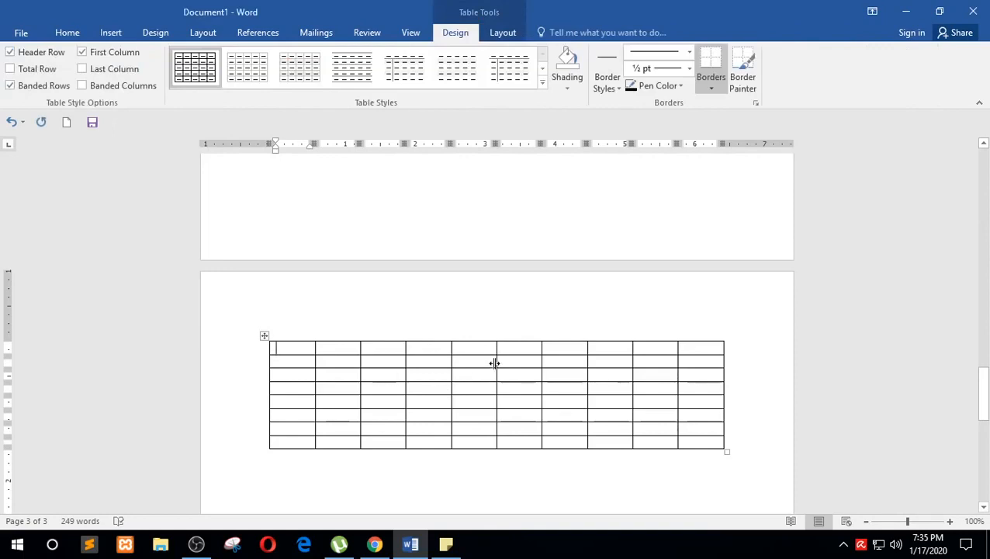
pyautogui.hotkey('ctrl', 'z')
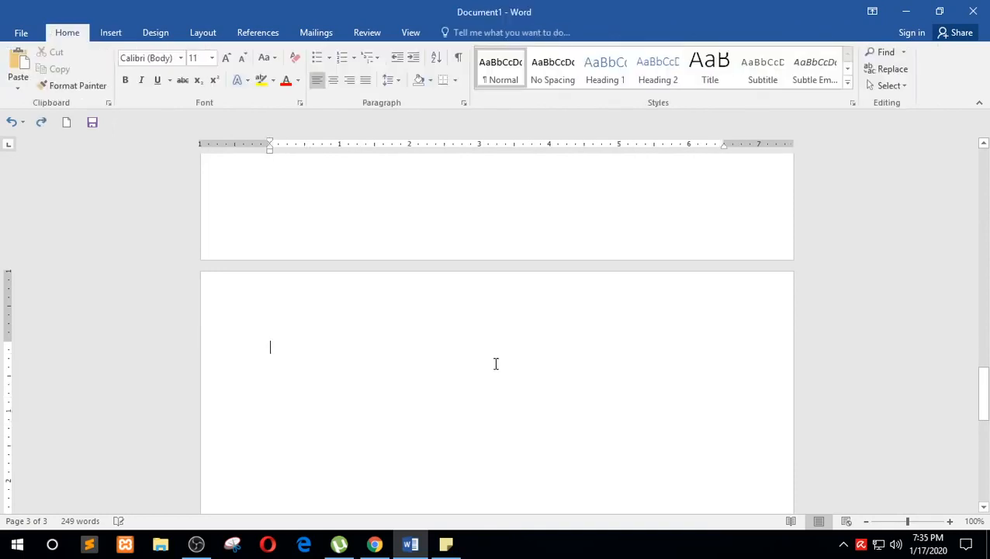
# Insert a table of 10 columns and 8 rows on the blank third page and look over its layout and design tools
pyautogui.click(110, 32)
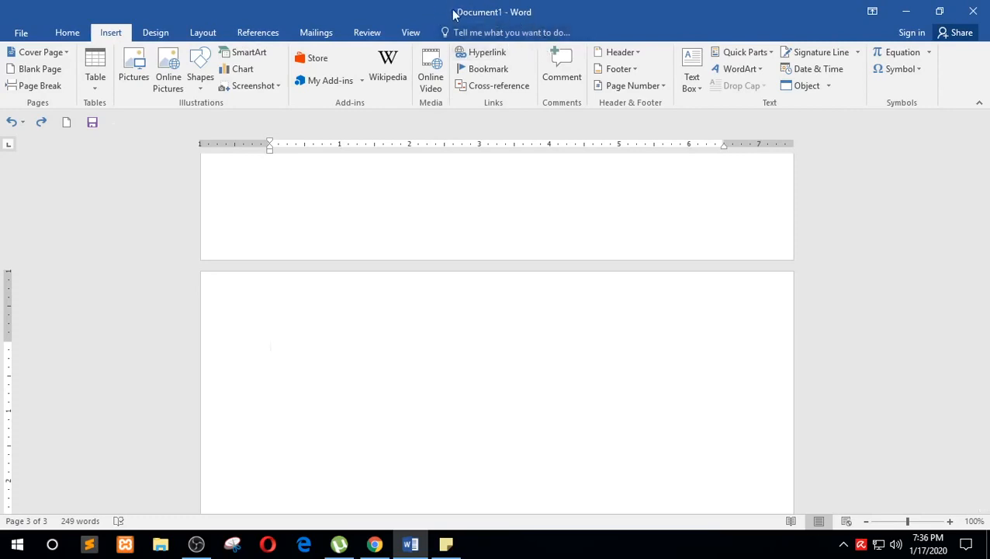
pyautogui.click(104, 79)
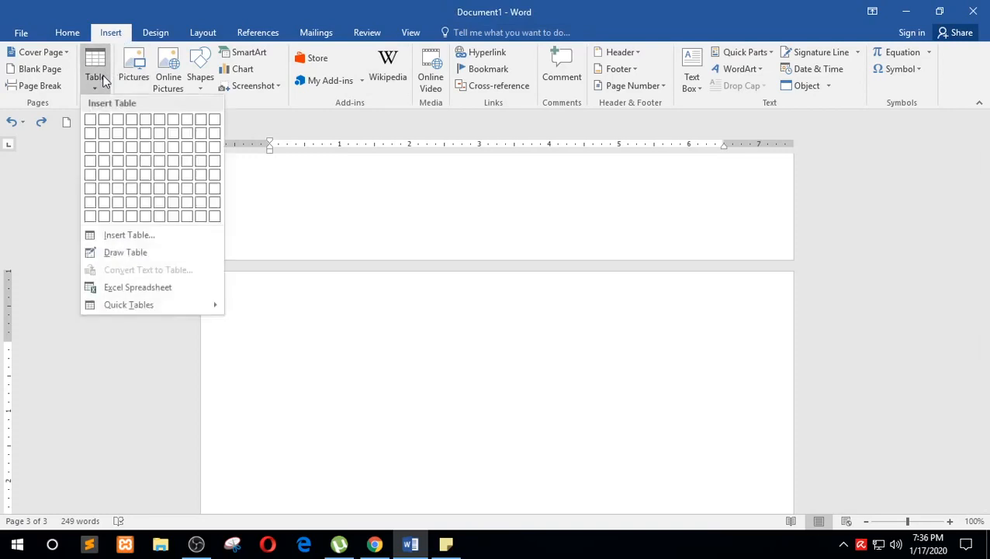
pyautogui.click(215, 217)
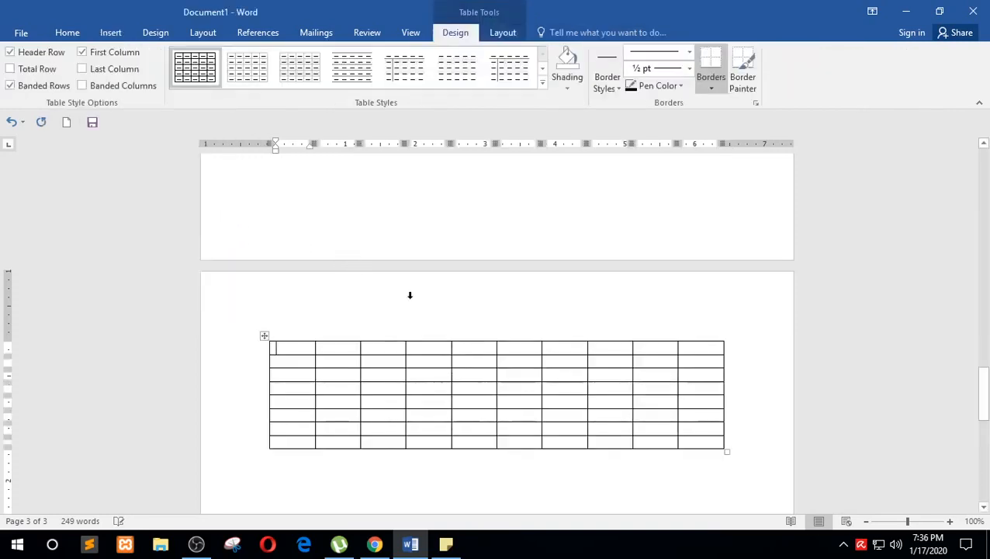
pyautogui.click(513, 39)
pyautogui.click(465, 38)
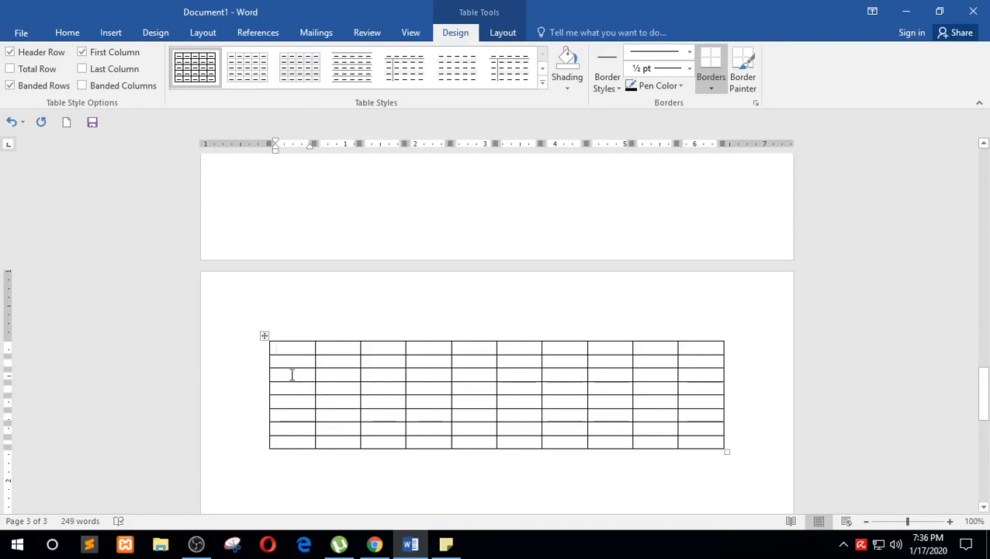
# Highlight the table's columns one after another, from the first to the tenth, to count them
pyautogui.click(289, 335)
pyautogui.click(342, 335)
pyautogui.keyDown('shift'); pyautogui.click(386, 335); pyautogui.keyUp('shift')
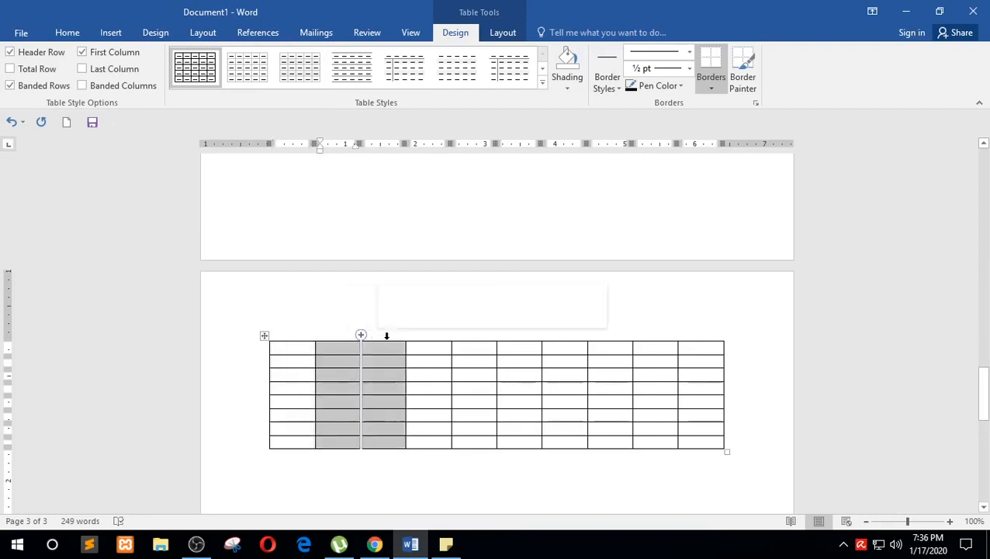
pyautogui.click(435, 336)
pyautogui.click(488, 336)
pyautogui.click(525, 336)
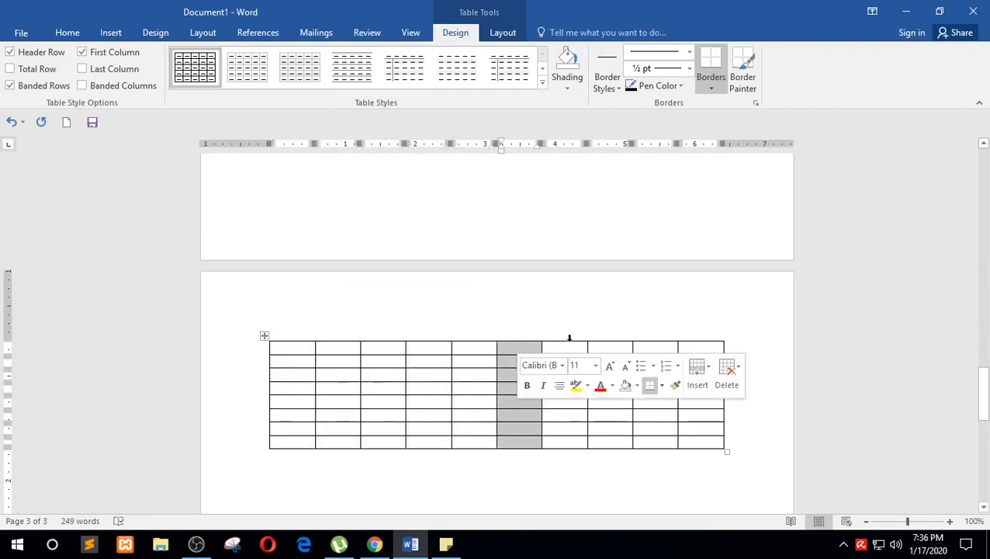
pyautogui.click(569, 338)
pyautogui.click(617, 335)
pyautogui.click(659, 335)
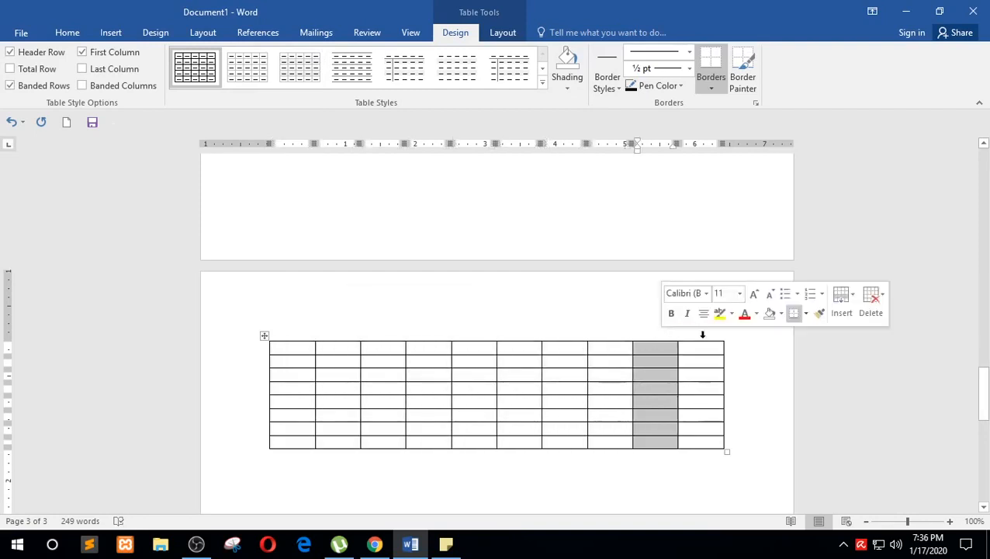
pyautogui.click(702, 335)
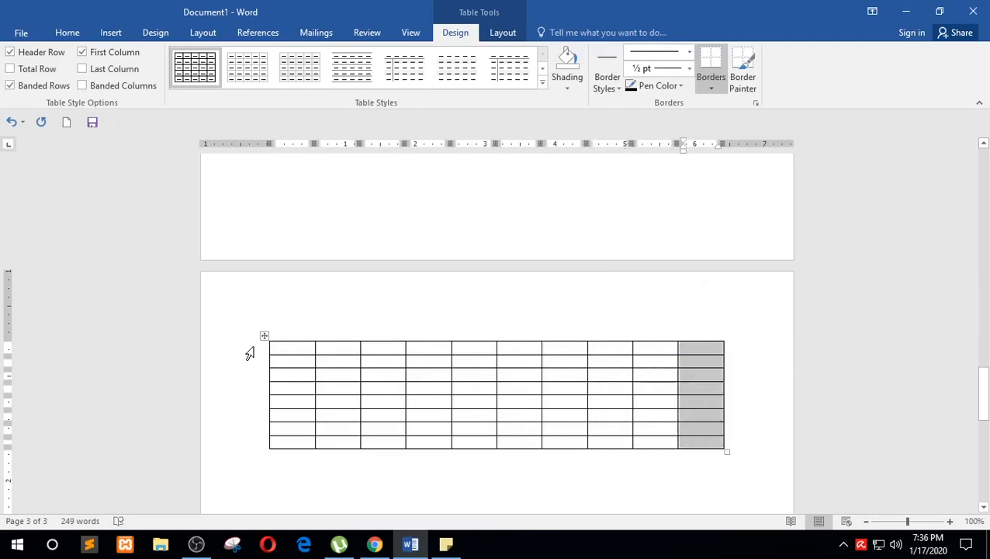
# Highlight the table's rows one after another, from the first to the last, to count them
pyautogui.click(206, 353)
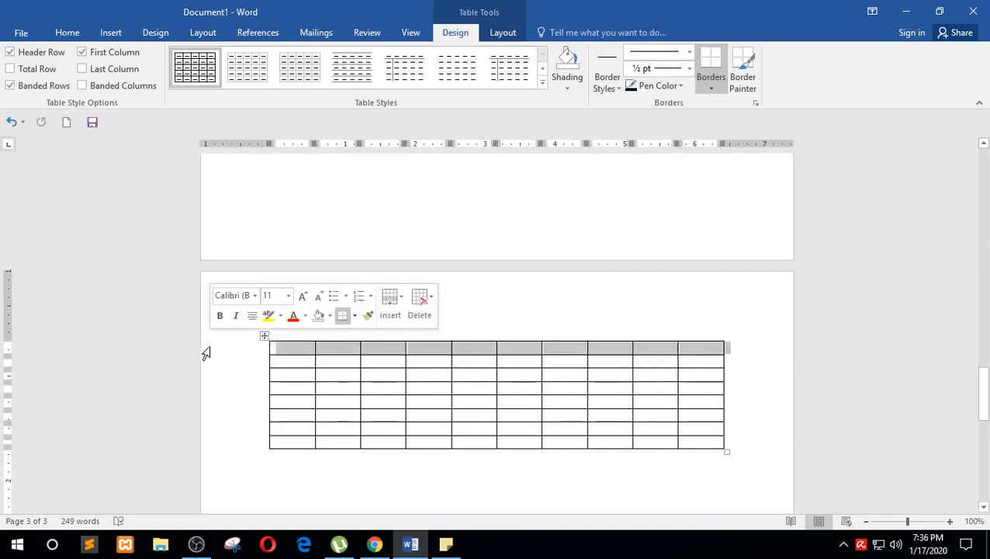
pyautogui.click(210, 360)
pyautogui.click(211, 374)
pyautogui.click(214, 402)
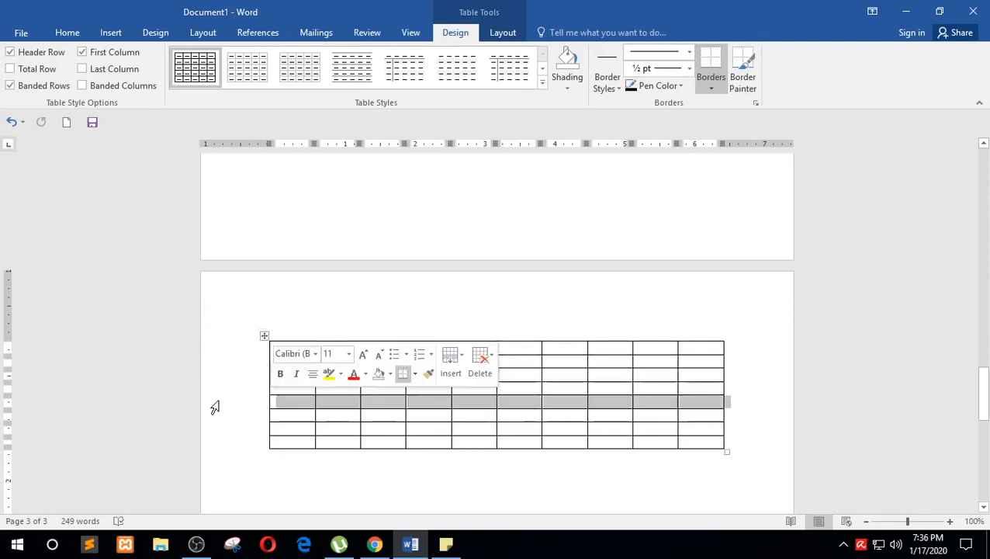
pyautogui.click(213, 416)
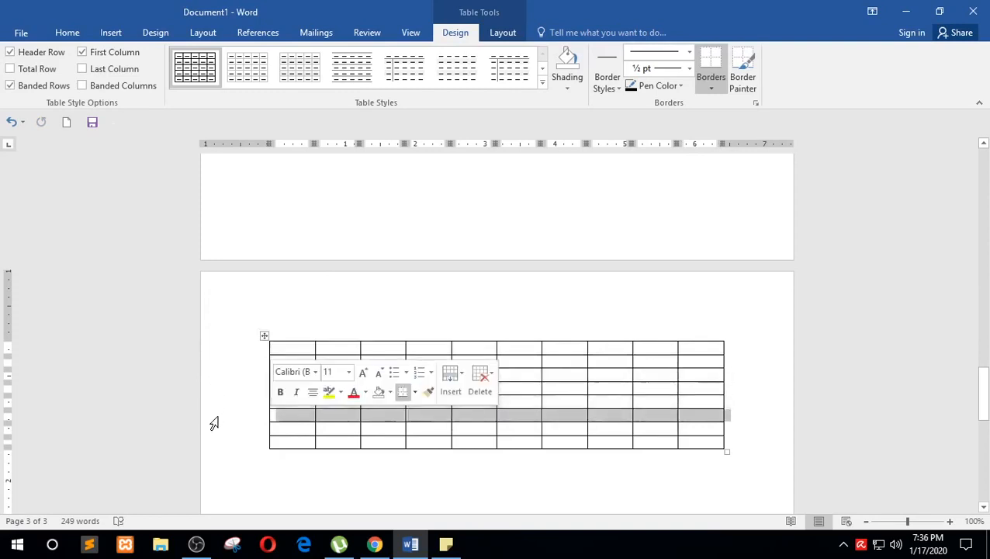
pyautogui.click(213, 428)
pyautogui.click(214, 442)
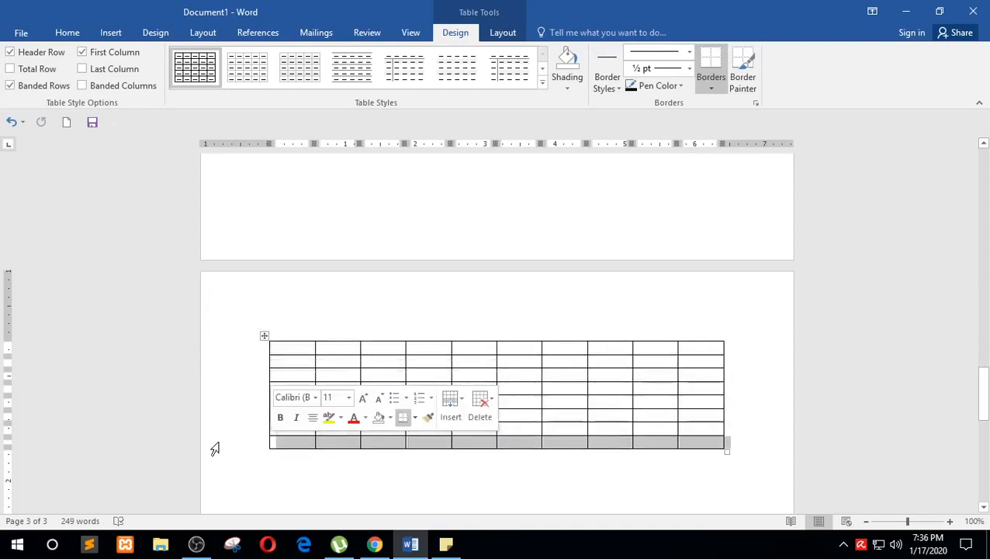
# Preview a second 10x8 table below the existing one without inserting it
pyautogui.click(111, 32)
pyautogui.click(96, 78)
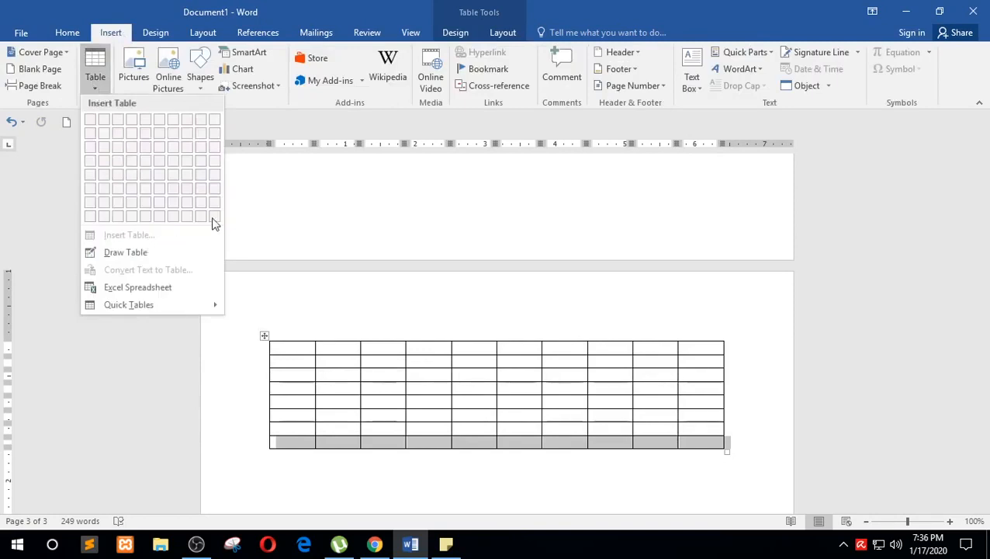
pyautogui.click(327, 411)
pyautogui.click(349, 459)
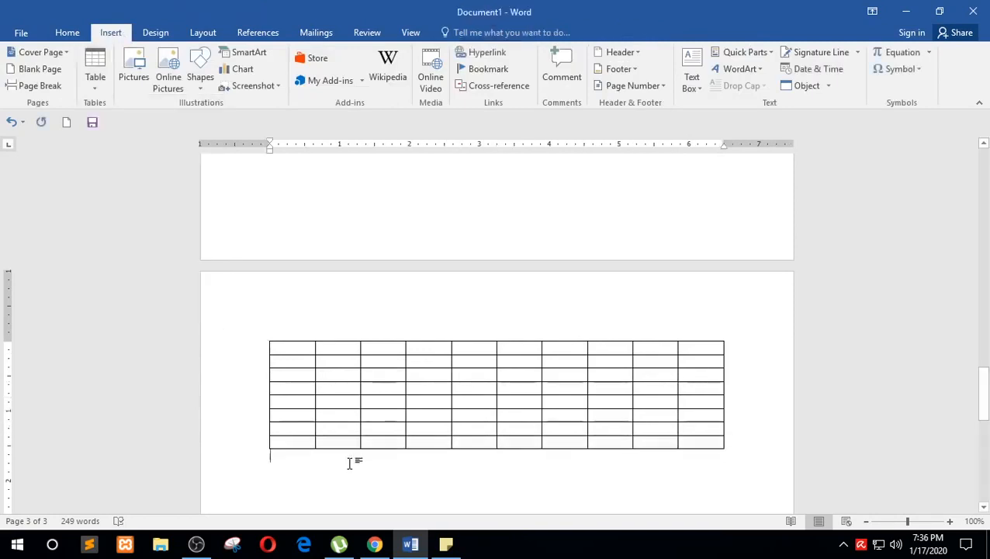
pyautogui.click(94, 77)
pyautogui.scroll(-6, 408, 354)
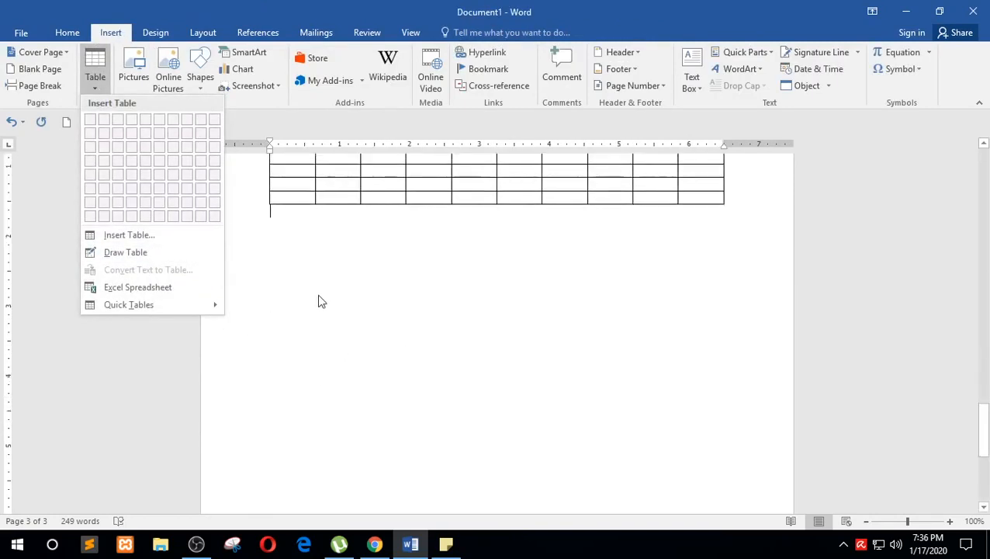
pyautogui.click(320, 301)
pyautogui.doubleClick(298, 243)
pyautogui.click(97, 80)
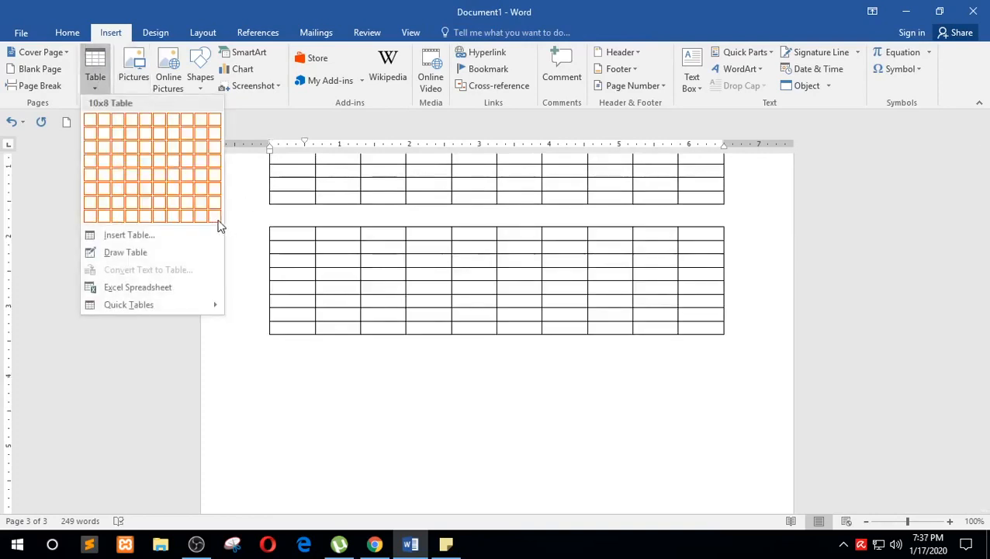
pyautogui.scroll(7, 608, 369)
pyautogui.scroll(-4, 571, 345)
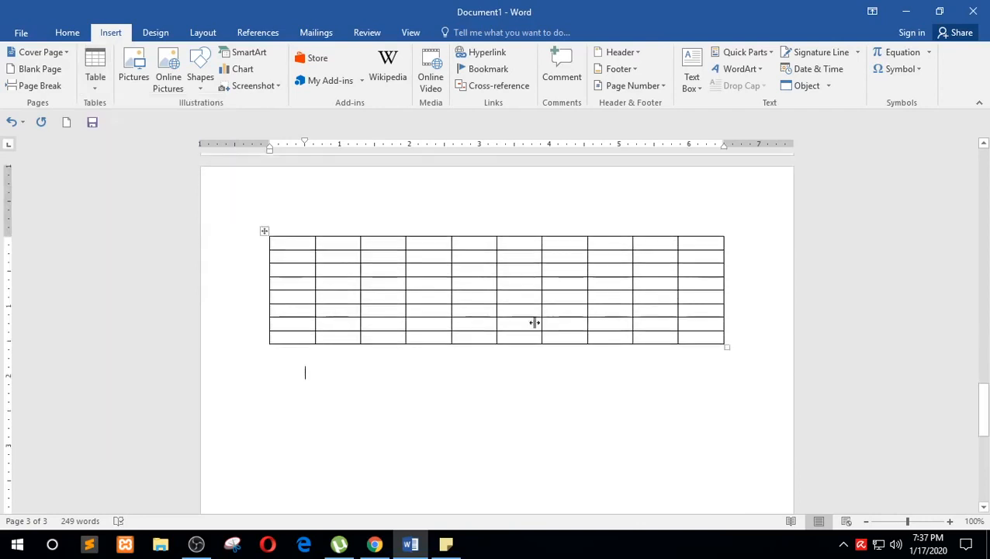
# Select the entire 10x8 table and delete it from the page
pyautogui.click(282, 248)
pyautogui.click(264, 230)
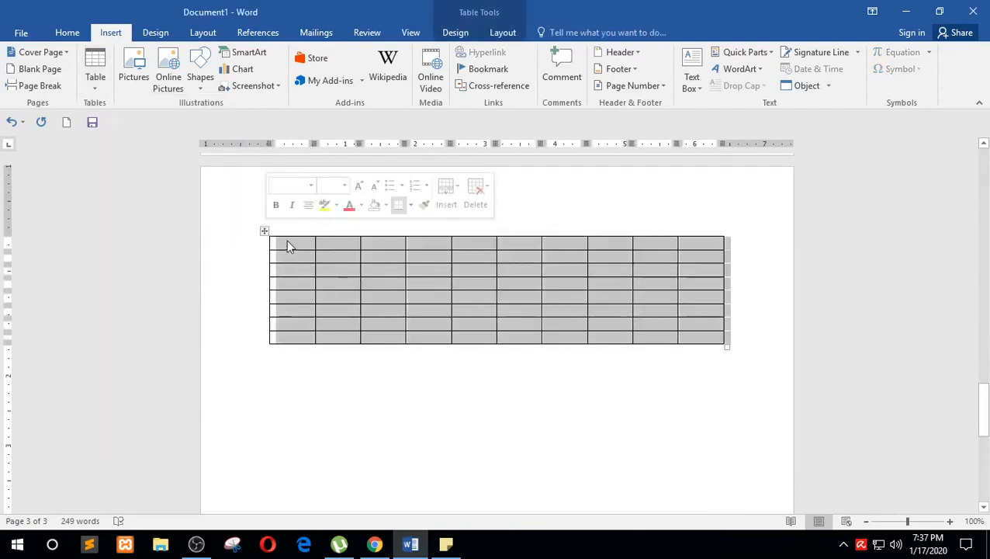
pyautogui.click(296, 366)
pyautogui.click(329, 312)
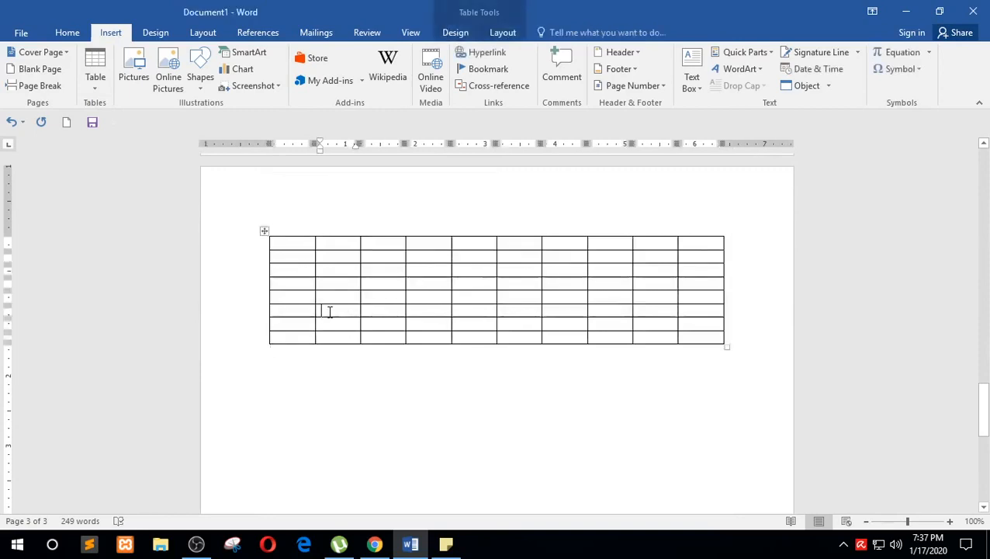
pyautogui.click(266, 232)
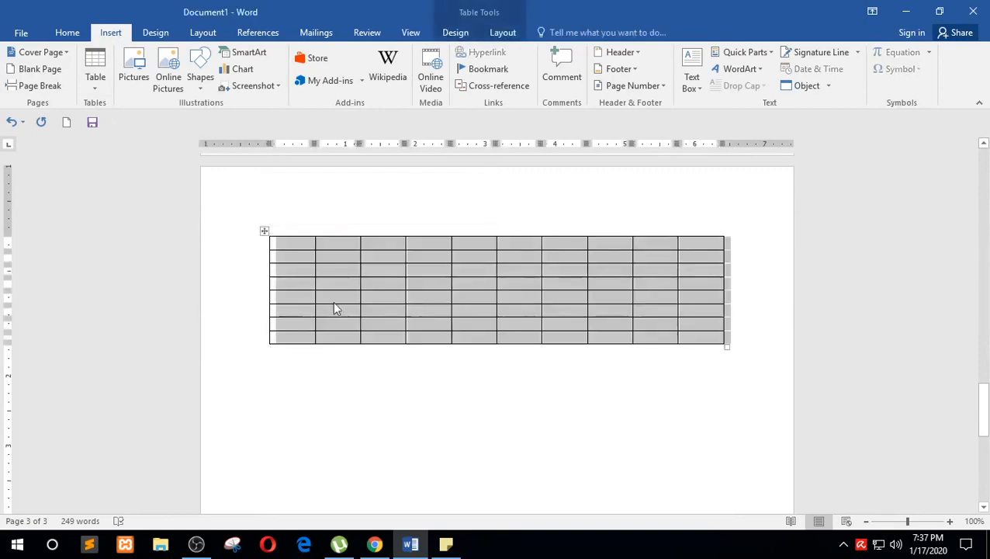
pyautogui.click(320, 295)
pyautogui.click(264, 230)
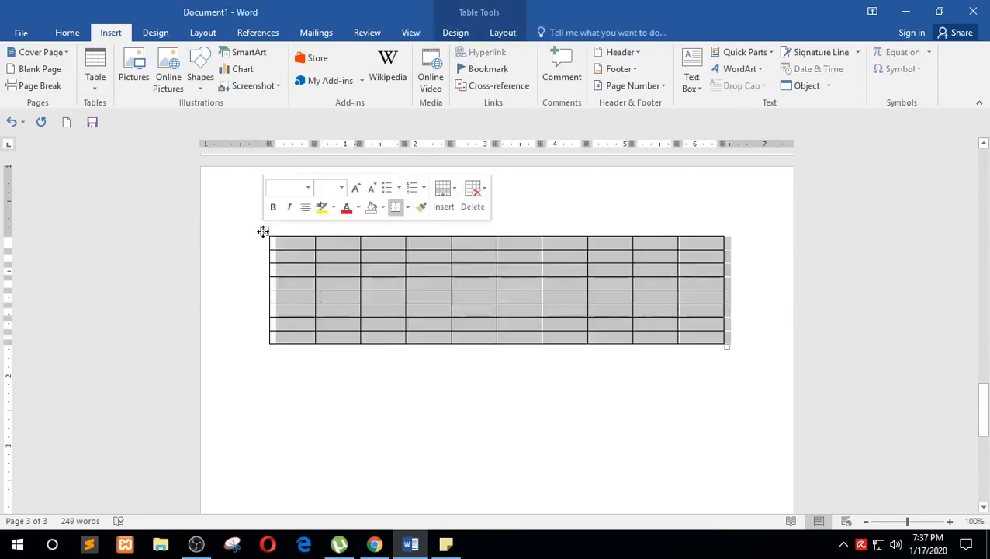
pyautogui.press('BackSpace')
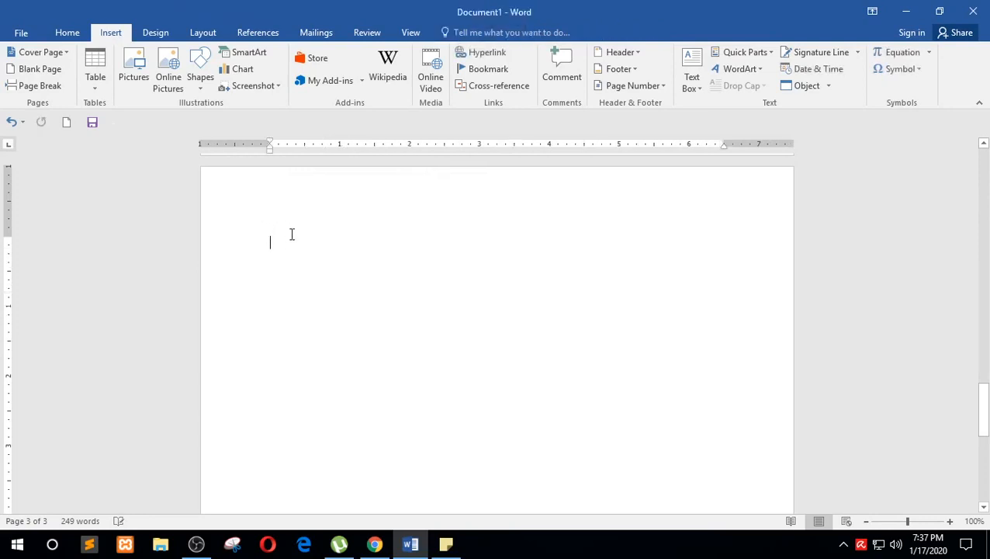
# Insert a table with 4 columns and 10 rows on the empty page, keeping the fixed column width on Auto
pyautogui.click(94, 77)
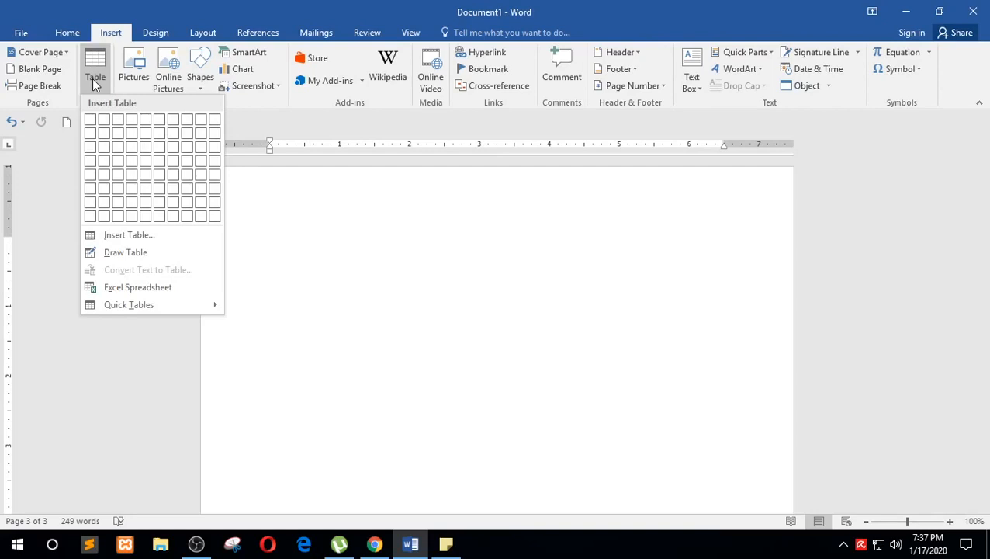
pyautogui.click(134, 236)
pyautogui.moveTo(469, 169); pyautogui.dragTo(438, 208)
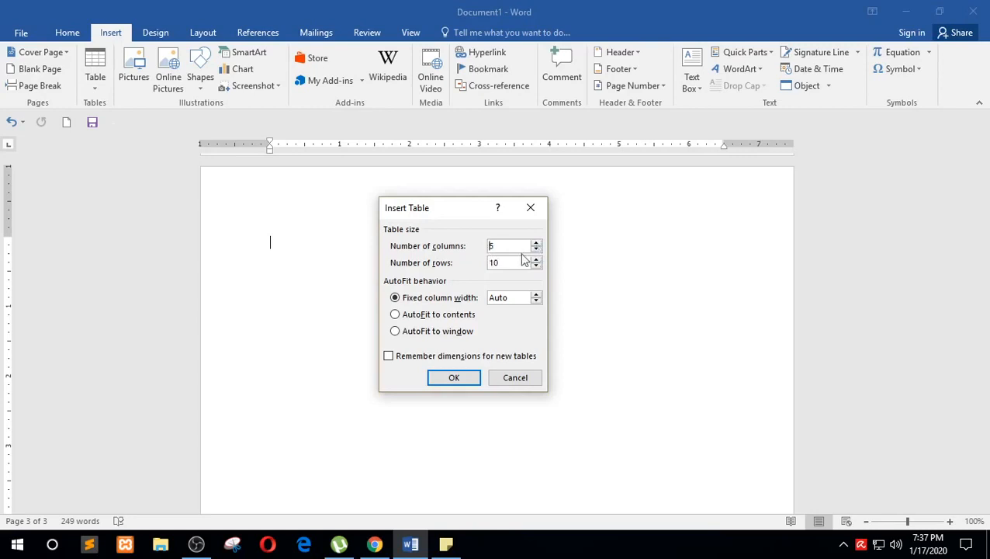
pyautogui.click(535, 250)
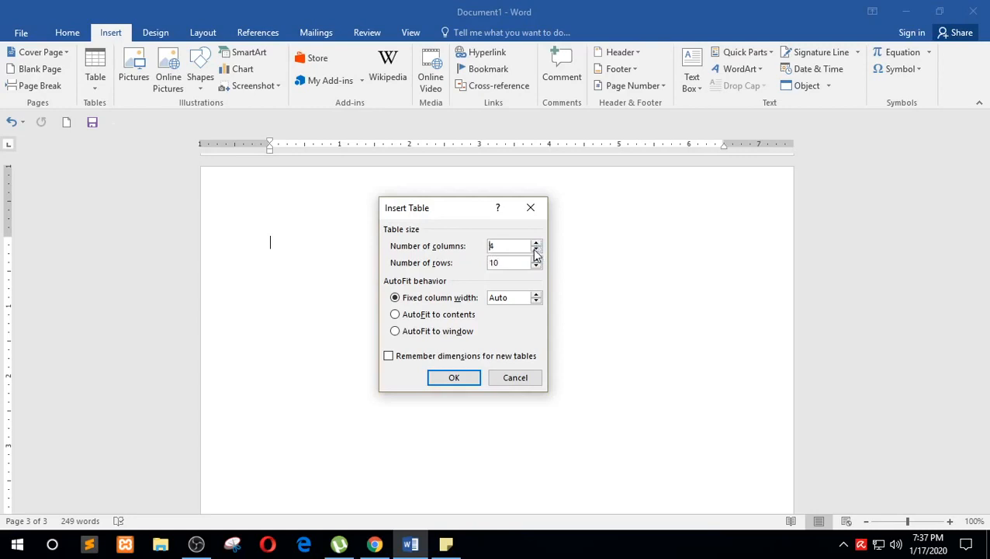
pyautogui.click(454, 378)
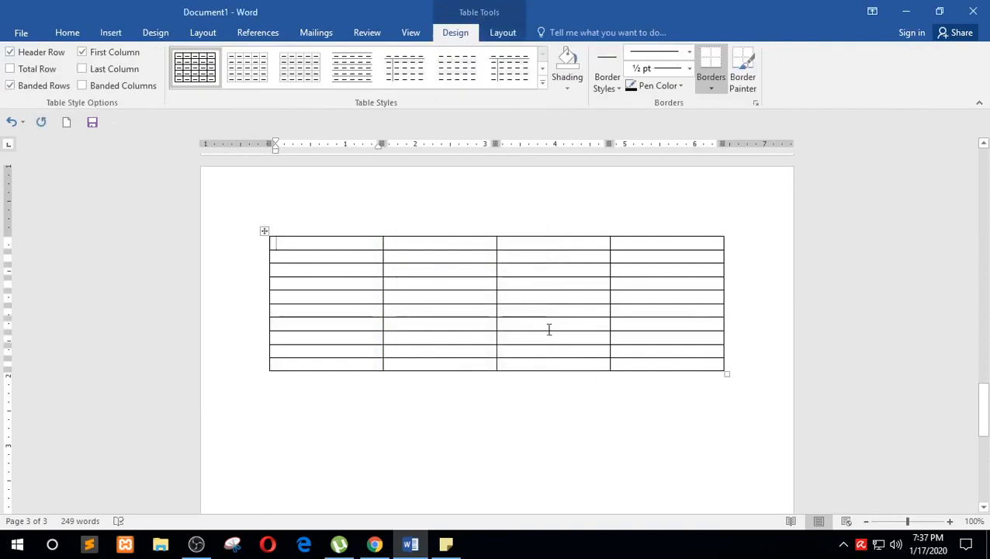
# Move the cursor down and back up through the table's first column, and review the page before the table
pyautogui.click(287, 246)
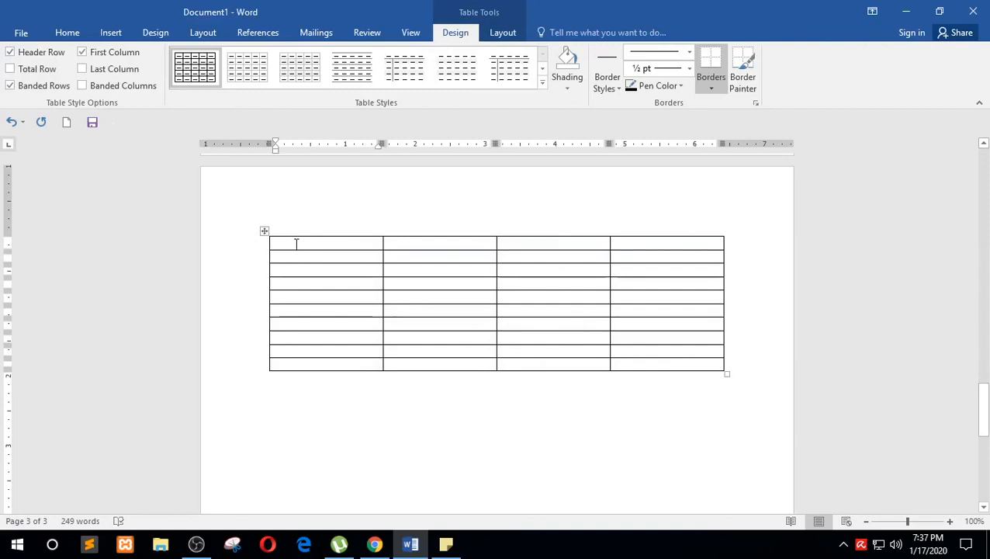
pyautogui.press('Down')
pyautogui.press('Down')
pyautogui.press('Down')
pyautogui.press('Down')
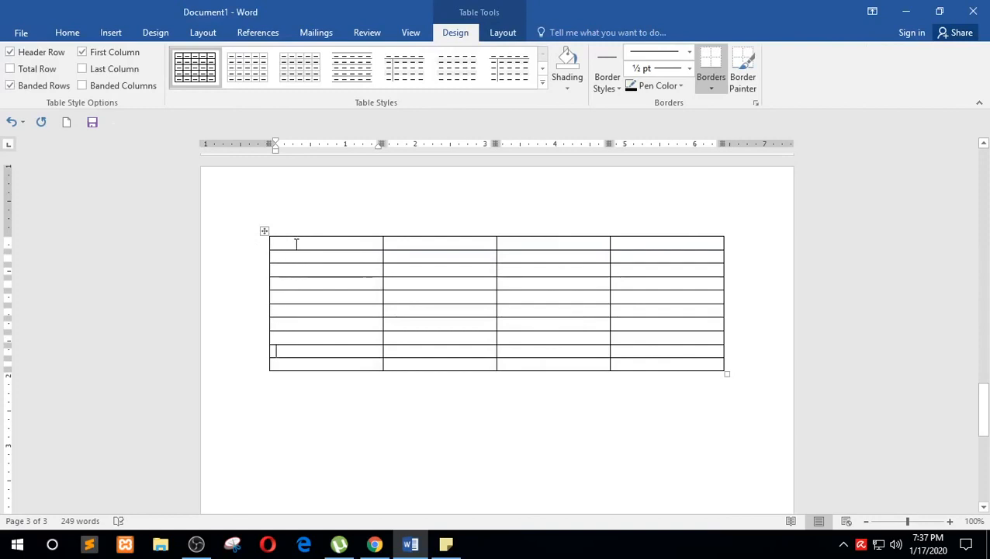
pyautogui.press('Up')
pyautogui.press('Up')
pyautogui.press('Up')
pyautogui.press('Up')
pyautogui.press('Up')
pyautogui.press('Up')
pyautogui.press('Up')
pyautogui.press('Up')
pyautogui.press('Up')
pyautogui.press('Up')
pyautogui.press('Up')
pyautogui.press('Up')
pyautogui.press('Up')
pyautogui.press('Up')
pyautogui.press('Up')
pyautogui.press('Up')
pyautogui.press('Up')
pyautogui.press('Up')
pyautogui.press('Up')
pyautogui.press('Up')
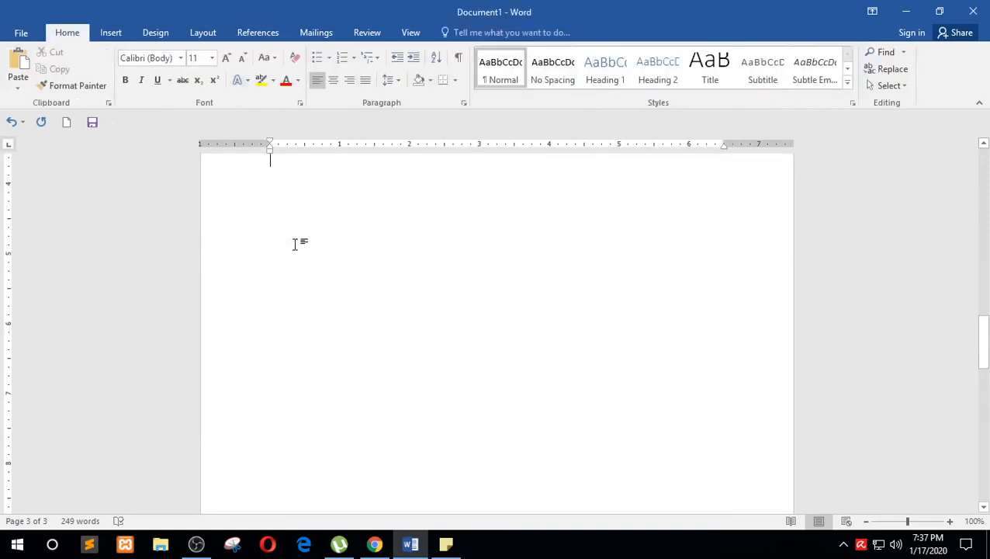
pyautogui.press('Down')
pyautogui.scroll(5, 333, 269)
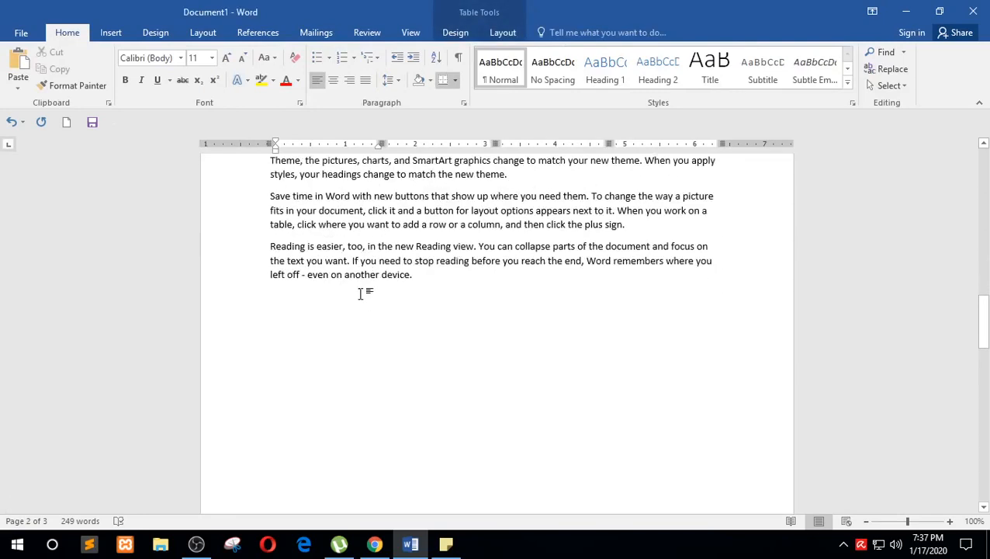
pyautogui.scroll(-6, 360, 288)
pyautogui.scroll(-6, 358, 264)
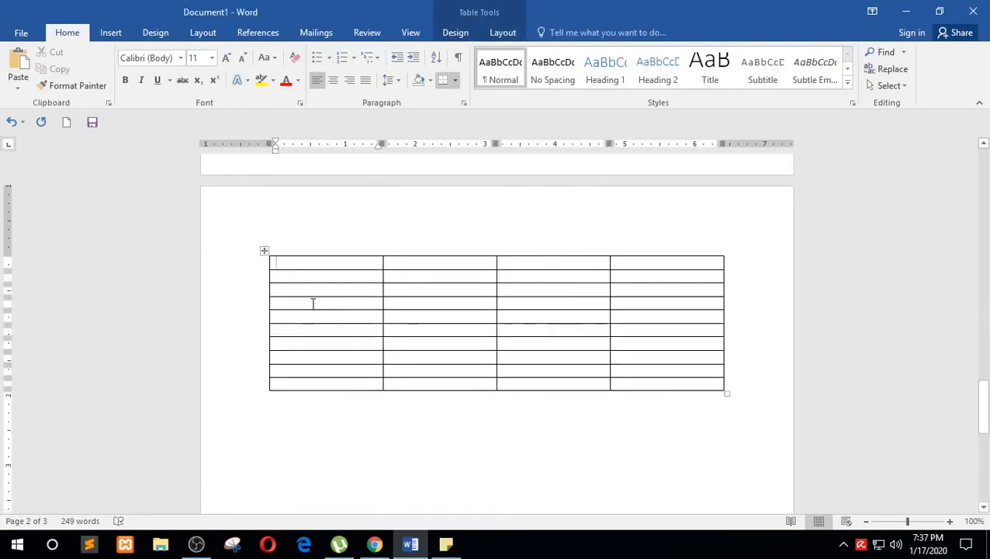
# Select the whole table of 4 columns and 10 rows and delete it from the page
pyautogui.click(264, 251)
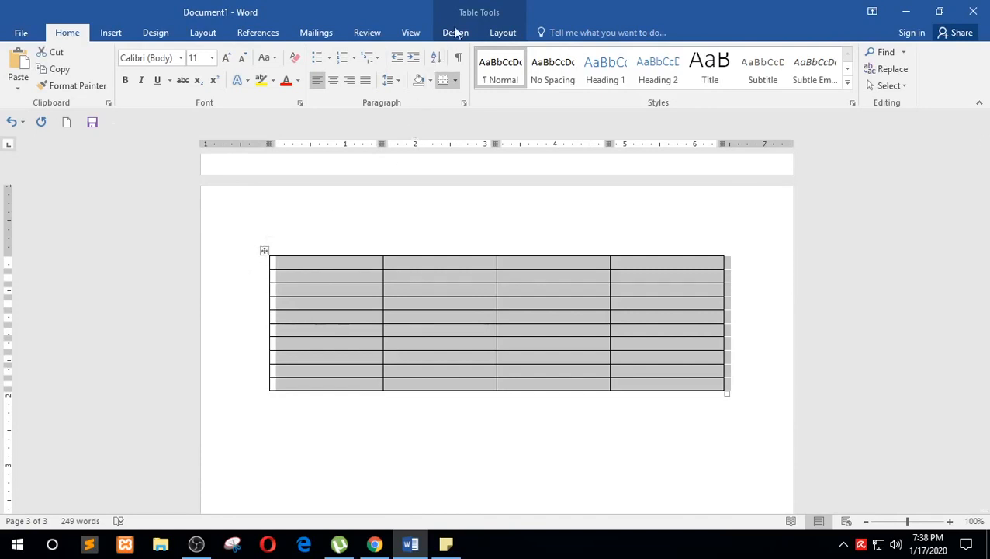
pyautogui.click(500, 33)
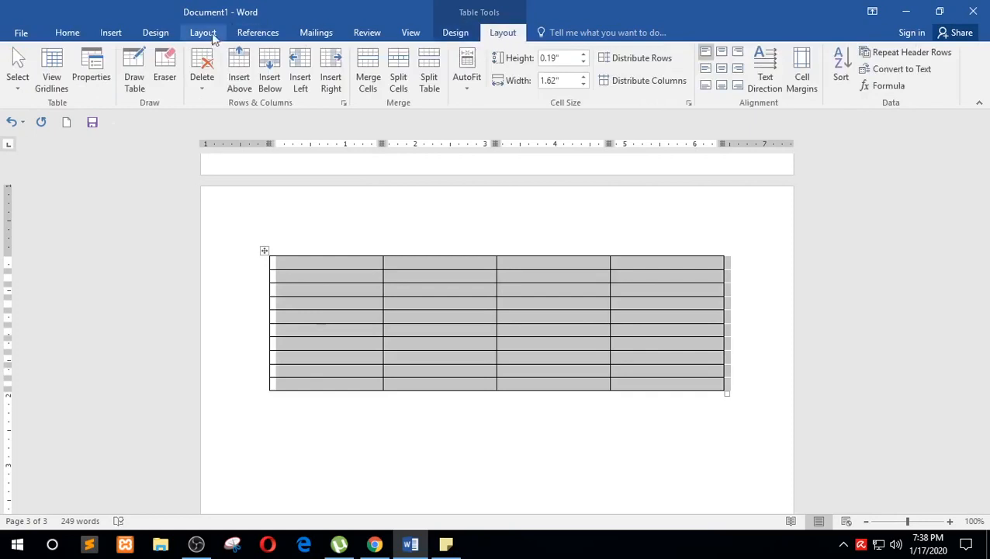
pyautogui.click(202, 78)
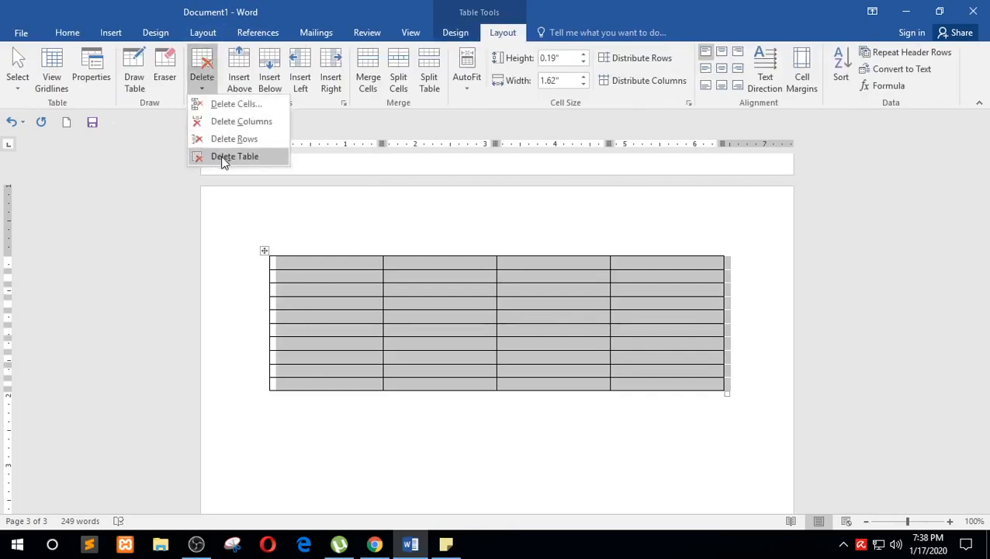
pyautogui.click(224, 158)
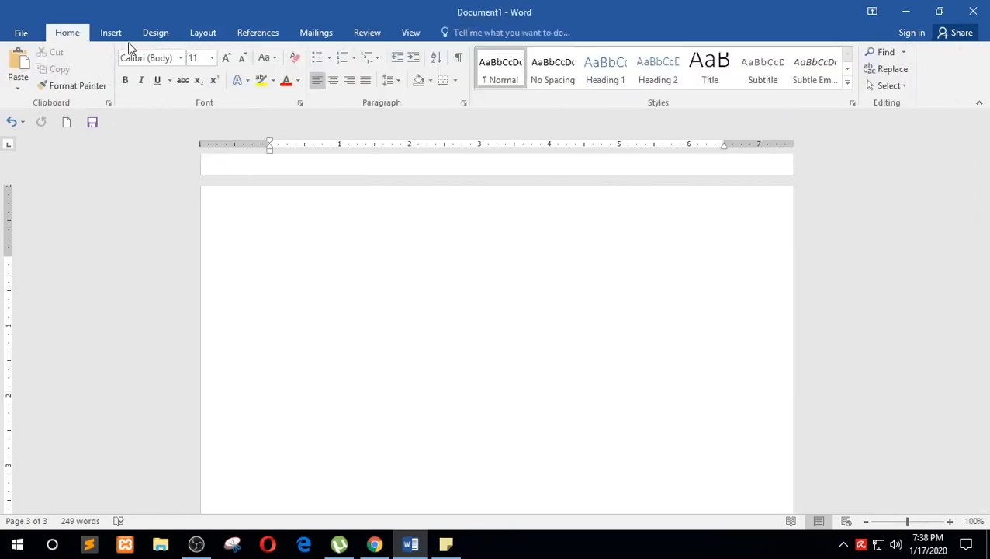
# Draw the outer border of a table about 6.54" wide and 2.55" high on the empty page
pyautogui.click(109, 35)
pyautogui.click(96, 83)
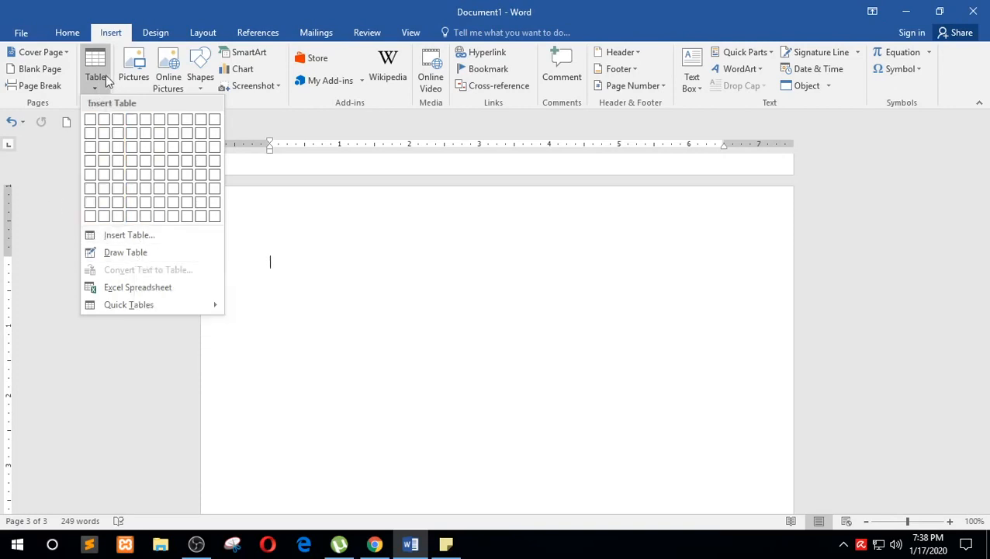
pyautogui.click(125, 253)
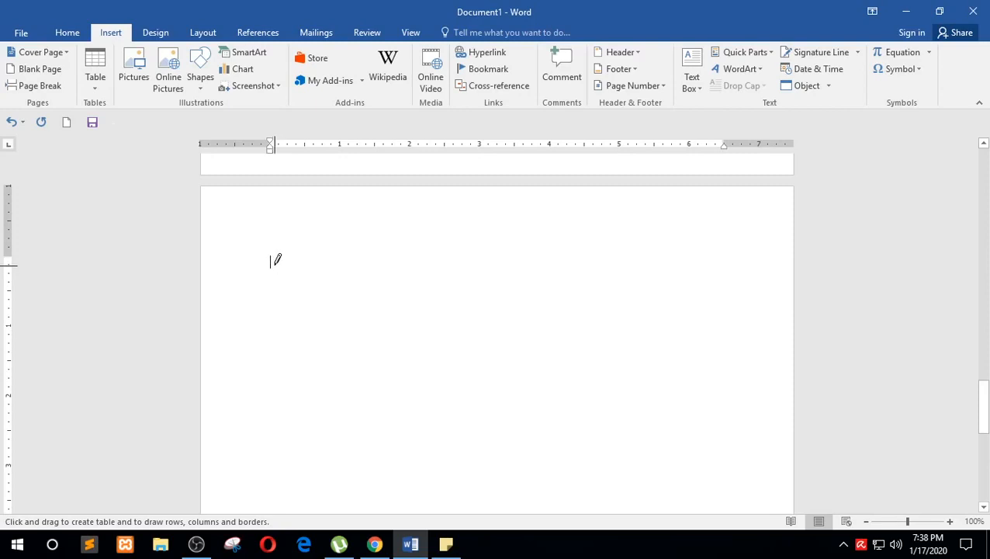
pyautogui.moveTo(275, 262)
pyautogui.mouseDown()
pyautogui.moveTo(348, 327)
pyautogui.moveTo(546, 409)
pyautogui.moveTo(731, 440)
pyautogui.mouseUp()
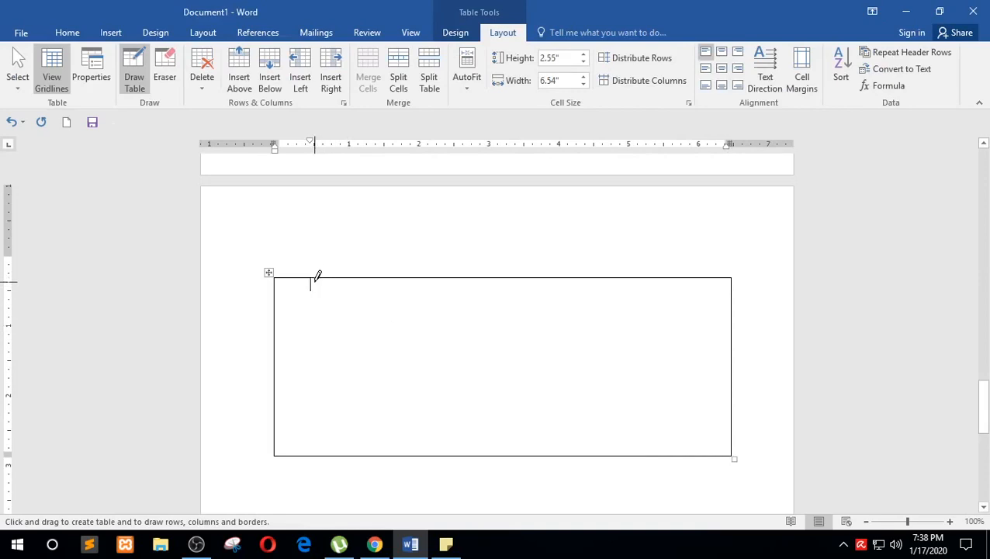
# Draw ten vertical lines inside the table border to divide it into eleven columns, undoing the stray narrow table drawn above it
pyautogui.moveTo(315, 280); pyautogui.dragTo(312, 381)
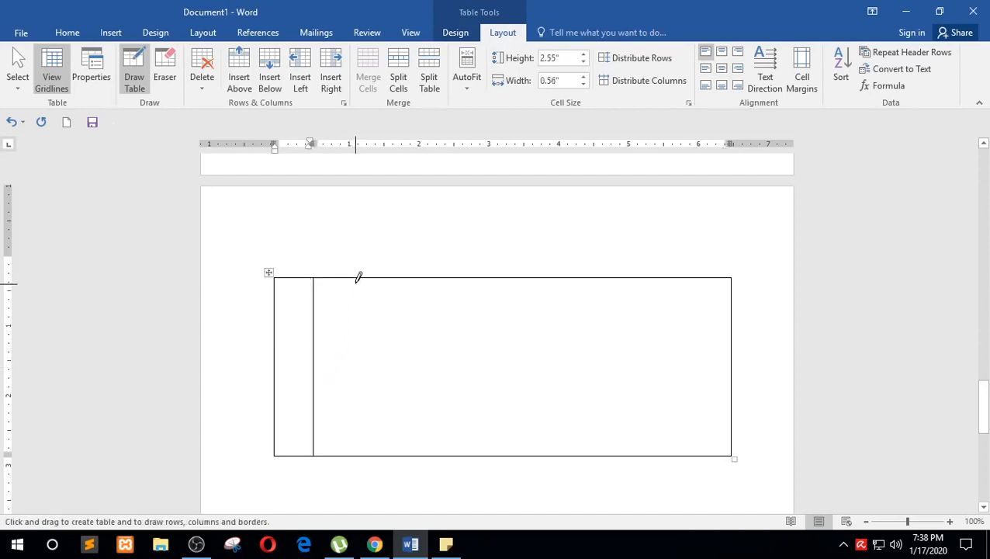
pyautogui.moveTo(354, 277); pyautogui.dragTo(355, 411)
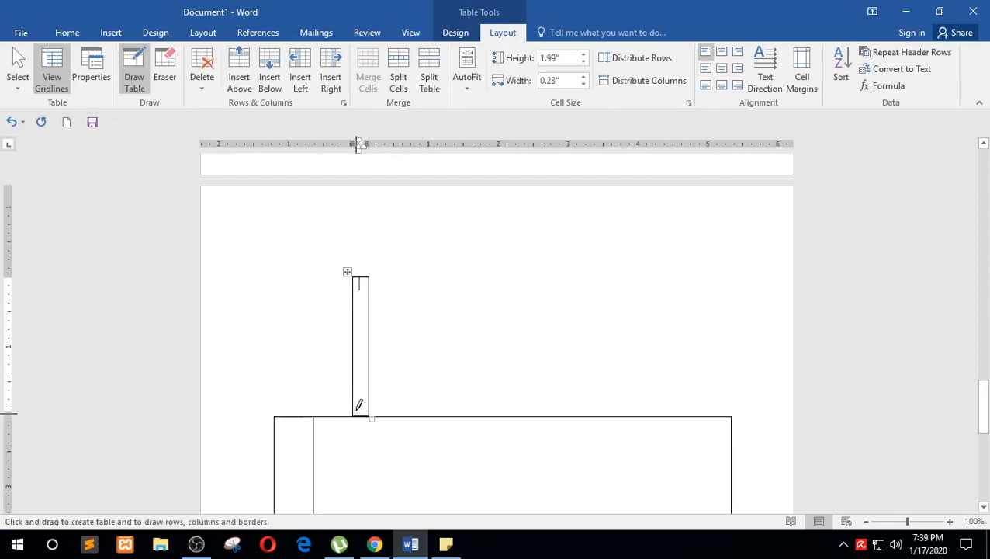
pyautogui.hotkey('ctrl', 'z')
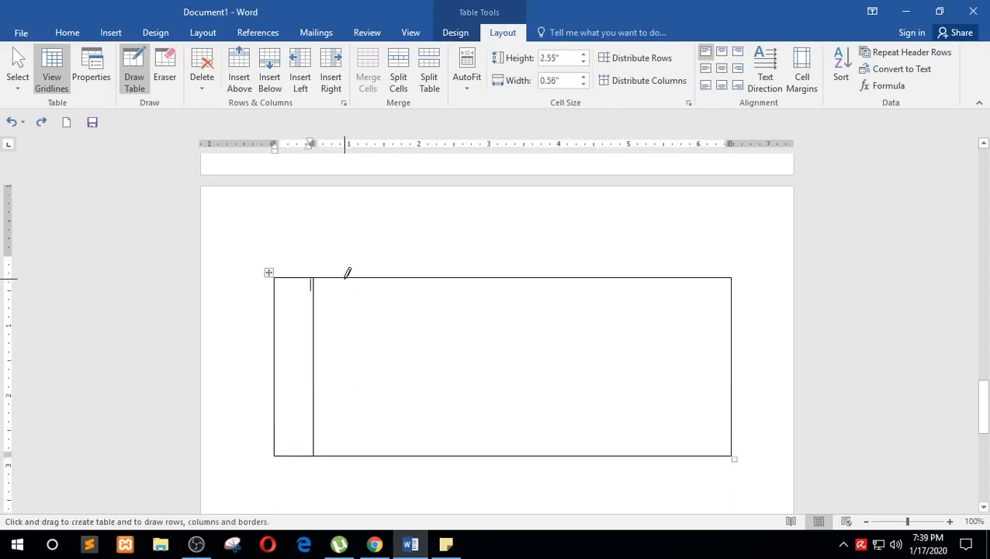
pyautogui.moveTo(349, 281); pyautogui.dragTo(358, 377)
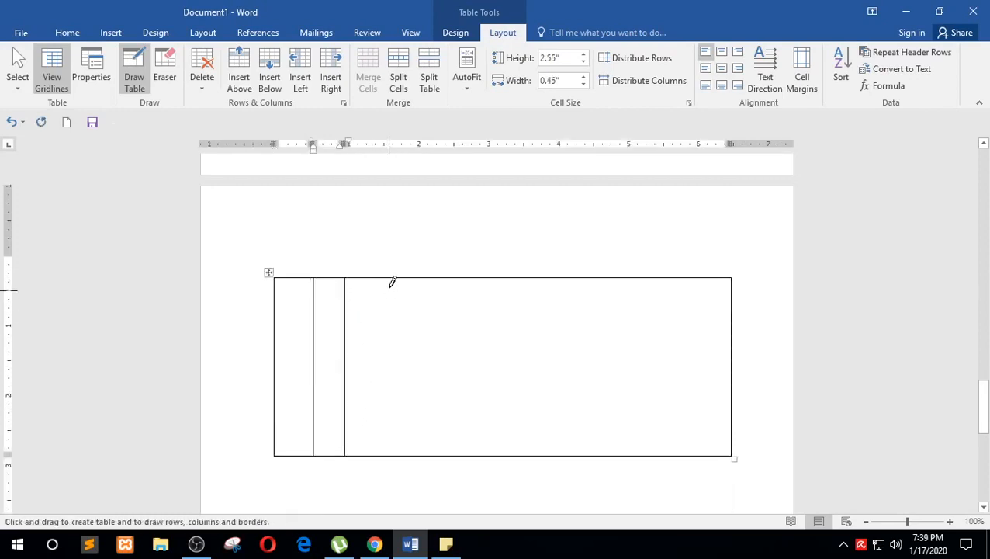
pyautogui.moveTo(390, 272); pyautogui.dragTo(392, 384)
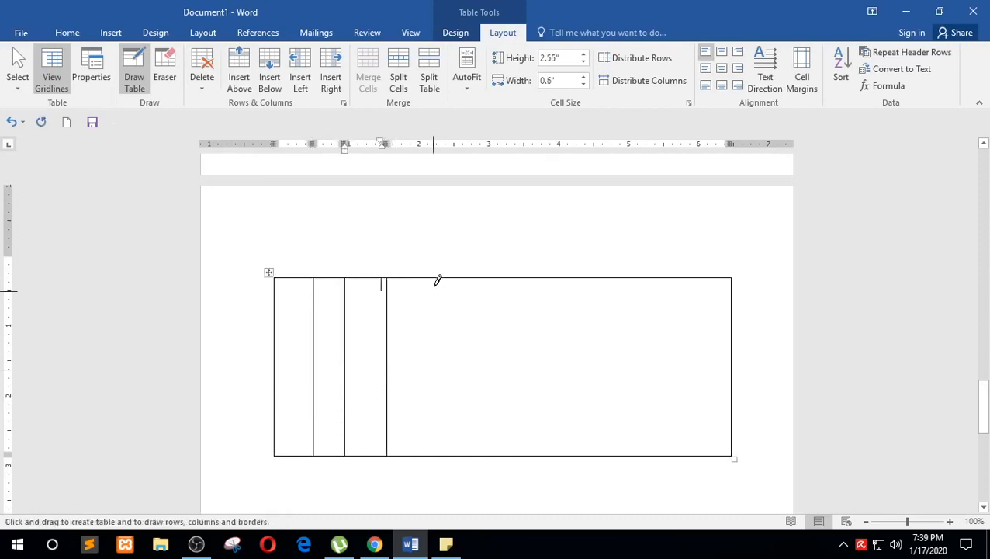
pyautogui.moveTo(442, 275); pyautogui.dragTo(442, 361)
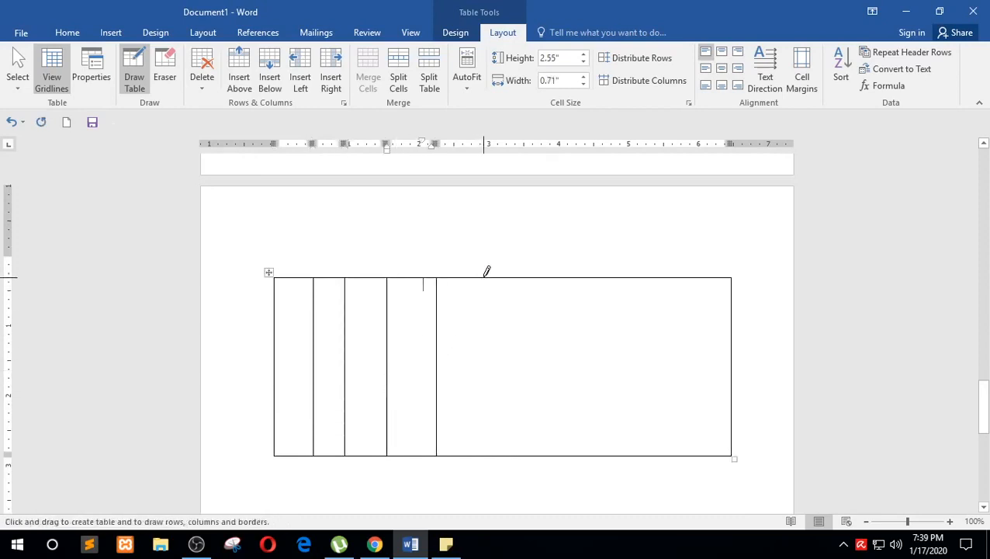
pyautogui.moveTo(489, 273); pyautogui.dragTo(498, 385)
pyautogui.moveTo(563, 279); pyautogui.dragTo(561, 365)
pyautogui.moveTo(640, 281); pyautogui.dragTo(647, 413)
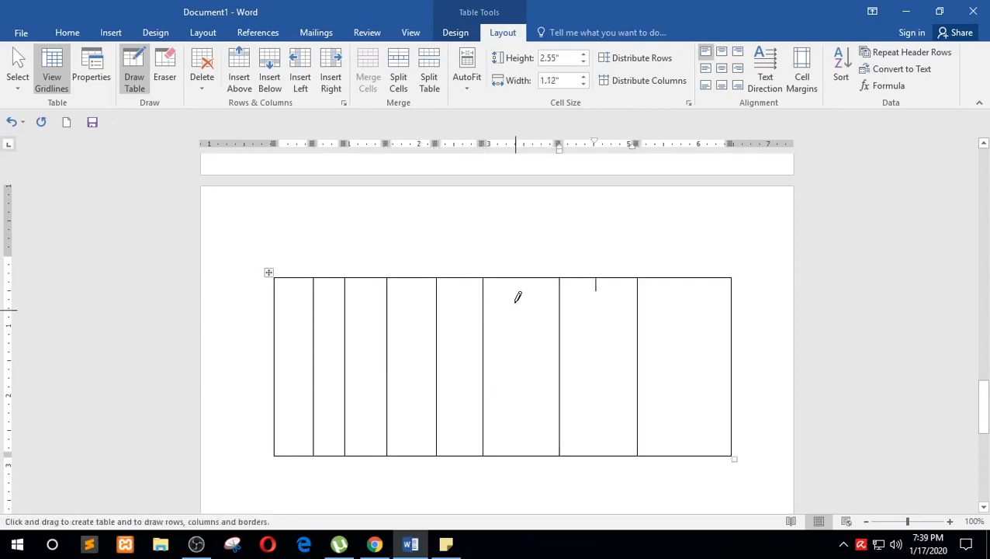
pyautogui.moveTo(517, 281); pyautogui.dragTo(522, 392)
pyautogui.moveTo(607, 292); pyautogui.dragTo(608, 365)
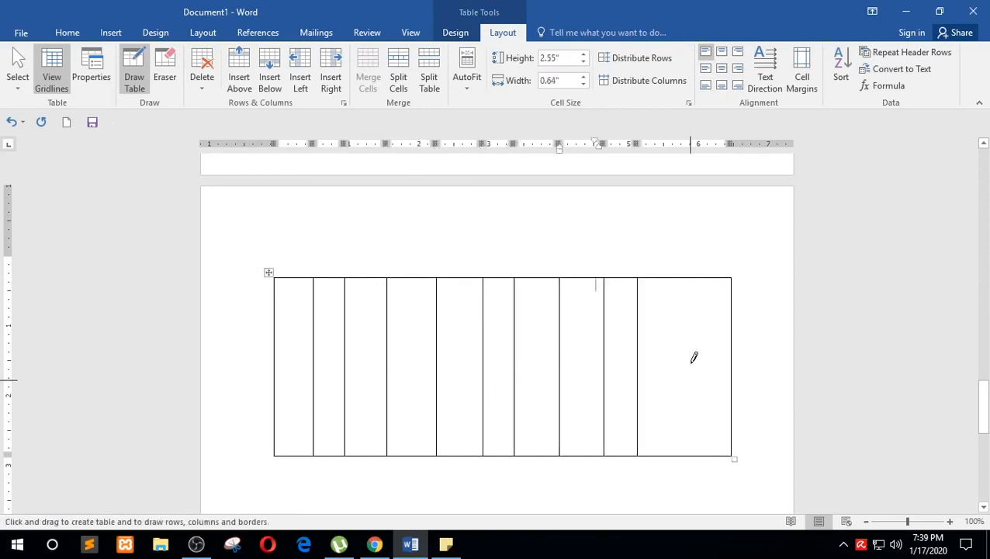
pyautogui.moveTo(690, 294); pyautogui.dragTo(687, 408)
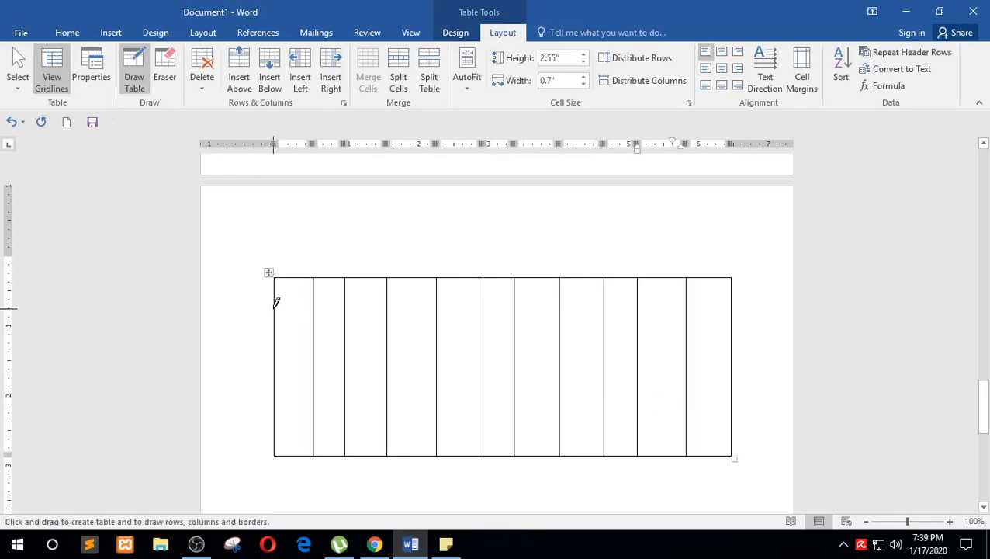
# Draw four horizontal lines across the hand-drawn table to divide it into five rows, and stop drawing
pyautogui.moveTo(278, 302); pyautogui.dragTo(708, 301)
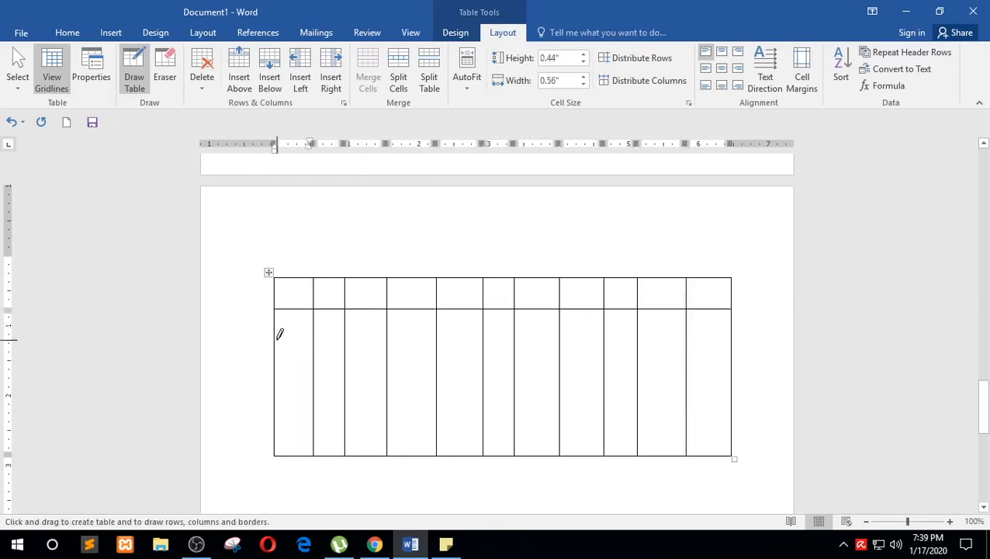
pyautogui.moveTo(279, 333); pyautogui.dragTo(726, 334)
pyautogui.moveTo(276, 367); pyautogui.dragTo(683, 367)
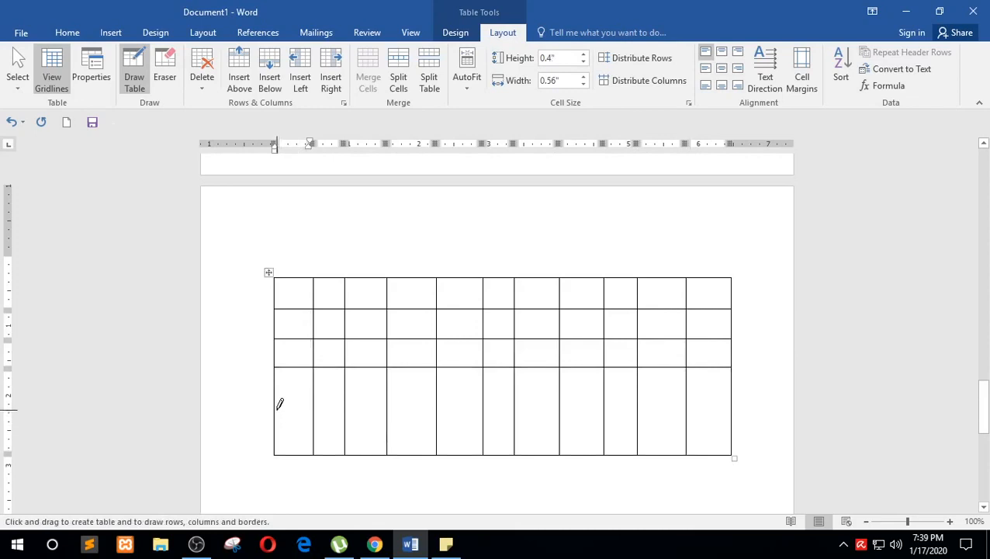
pyautogui.moveTo(277, 405); pyautogui.dragTo(683, 390)
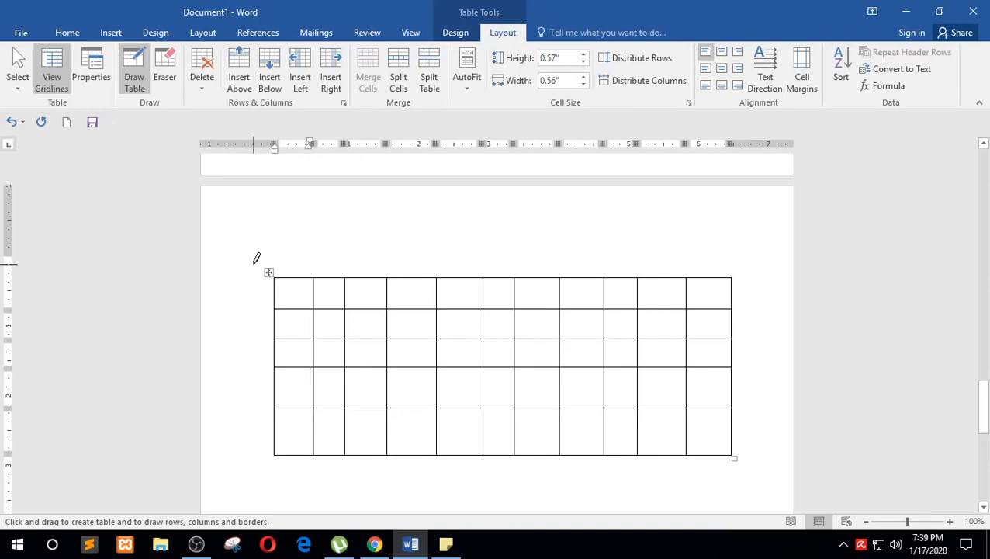
pyautogui.press('Escape')
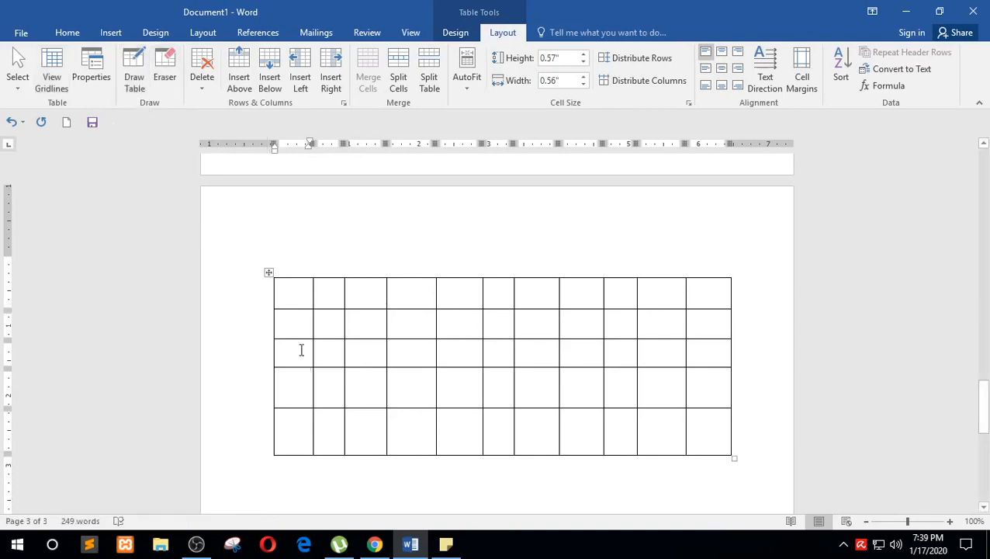
# Select the entire hand-drawn table and delete it from the page
pyautogui.click(267, 272)
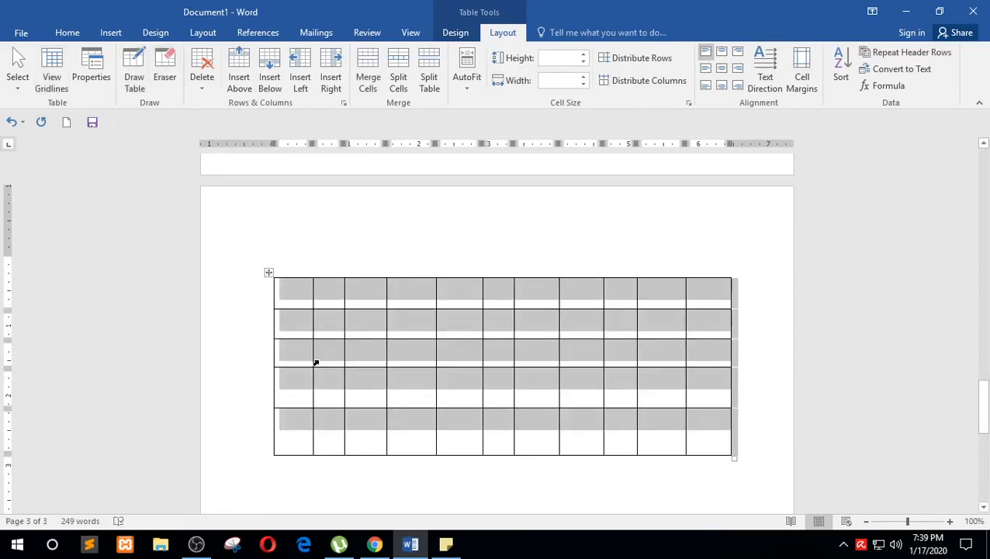
pyautogui.click(316, 362)
pyautogui.click(269, 272)
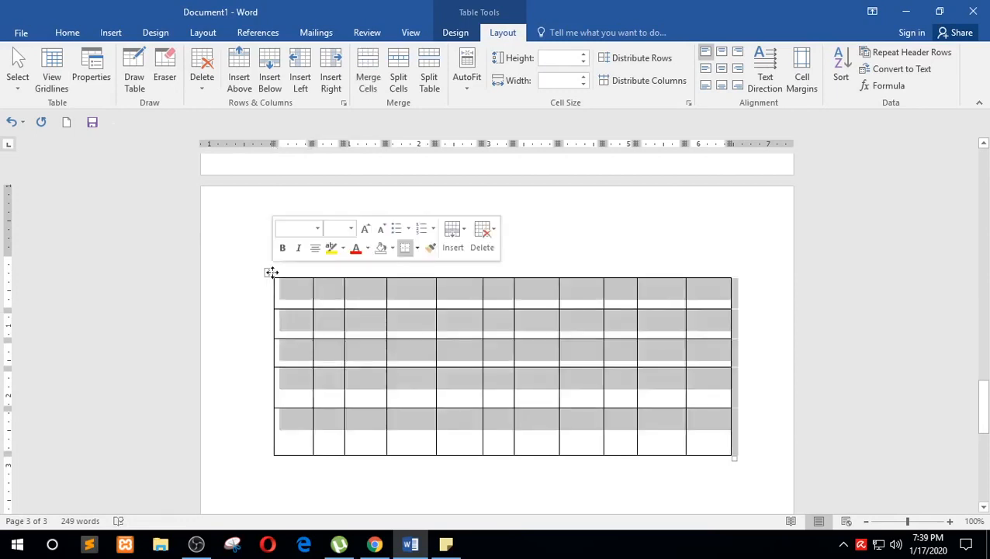
pyautogui.press('BackSpace')
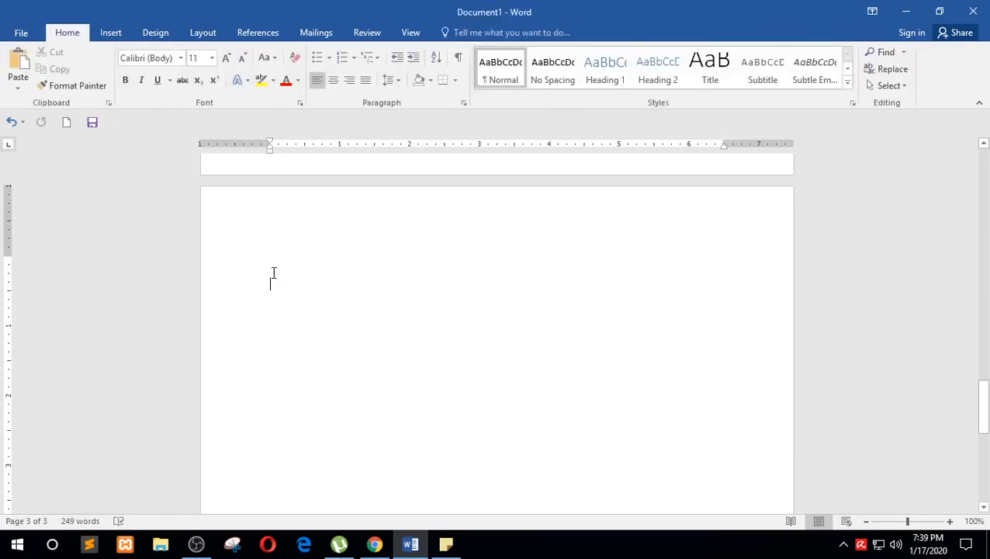
# Browse the built-in Quick Tables and insert the Calendar 2 table on the page
pyautogui.click(107, 34)
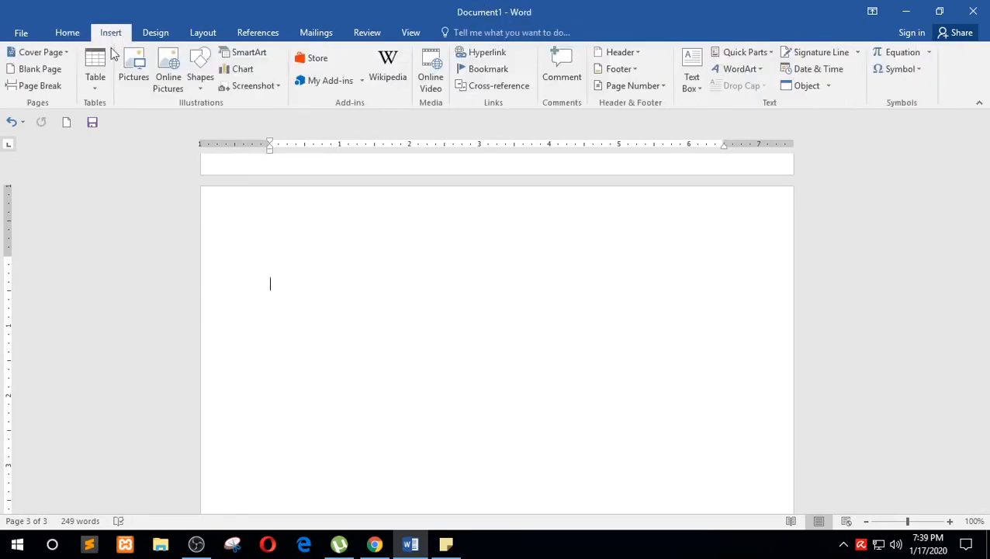
pyautogui.click(102, 83)
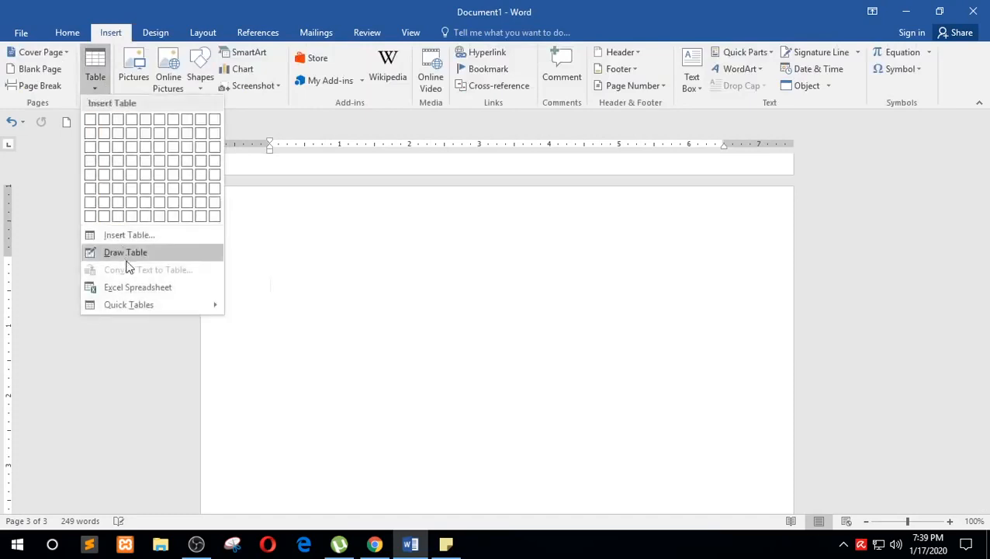
pyautogui.moveTo(148, 309)
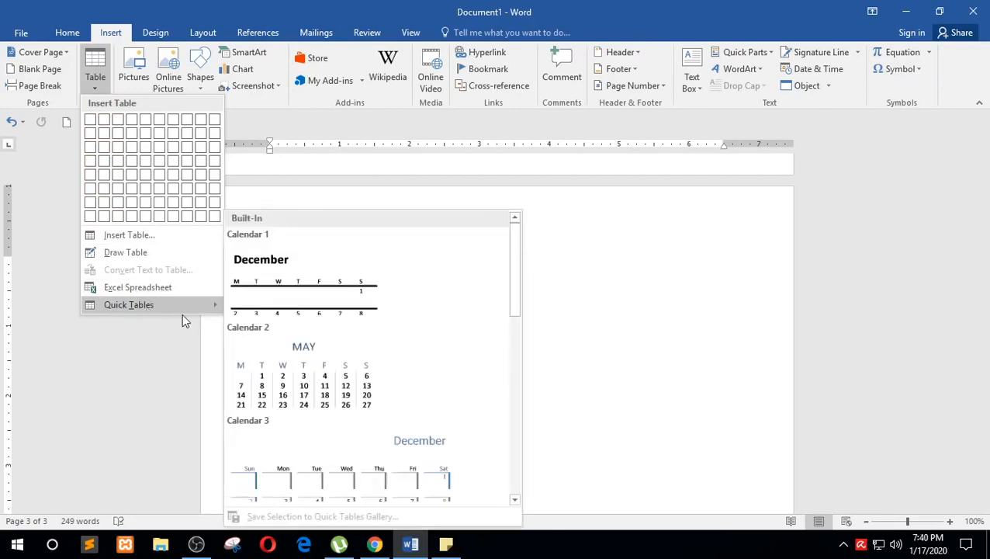
pyautogui.scroll(-6, 364, 357)
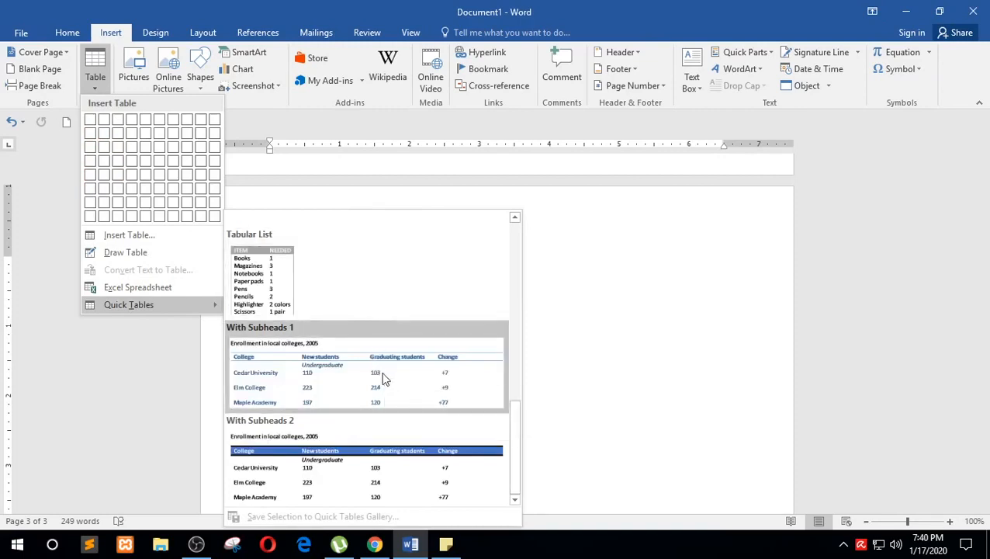
pyautogui.scroll(6, 385, 378)
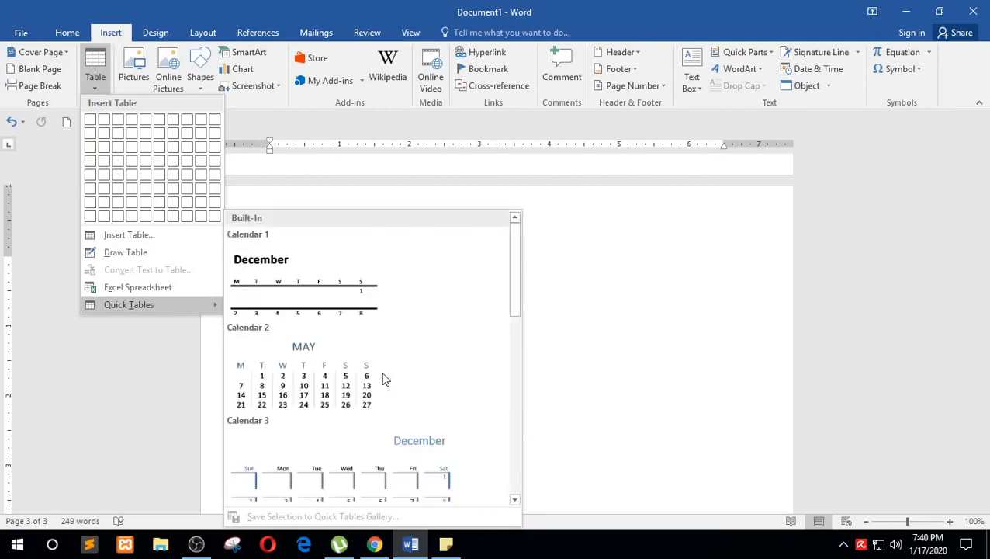
pyautogui.click(332, 365)
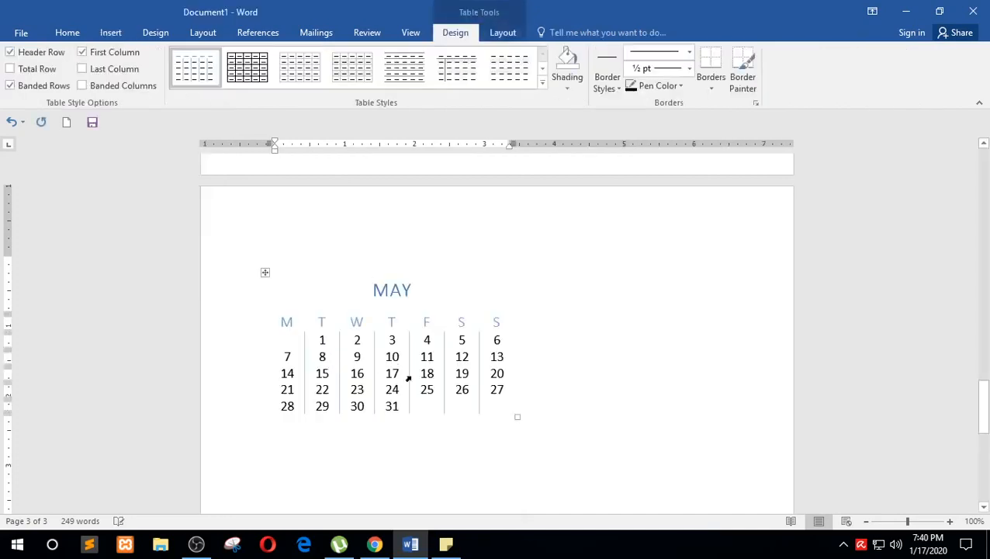
# Select the entire May calendar table and delete it from the page
pyautogui.doubleClick(393, 340)
pyautogui.click(382, 291)
pyautogui.click(265, 271)
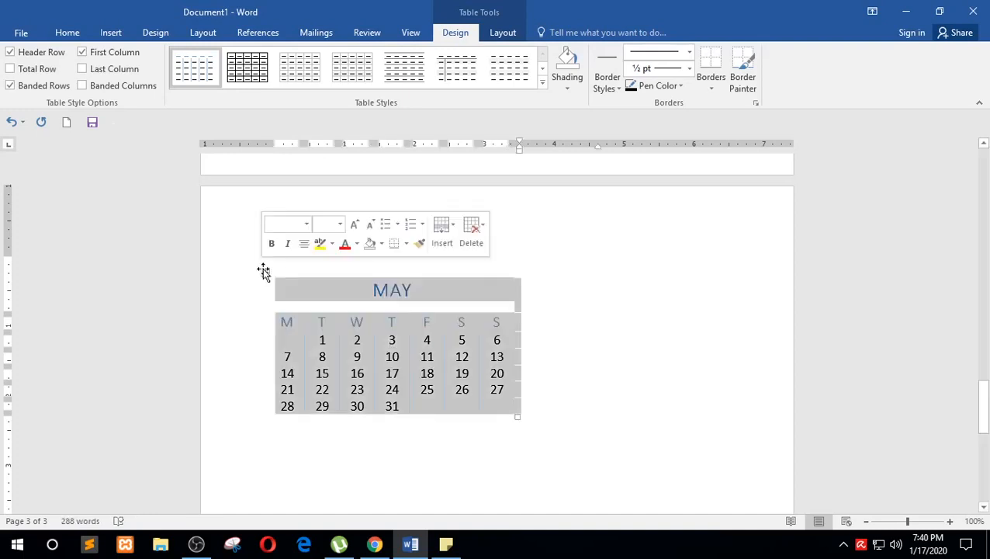
pyautogui.click(546, 357)
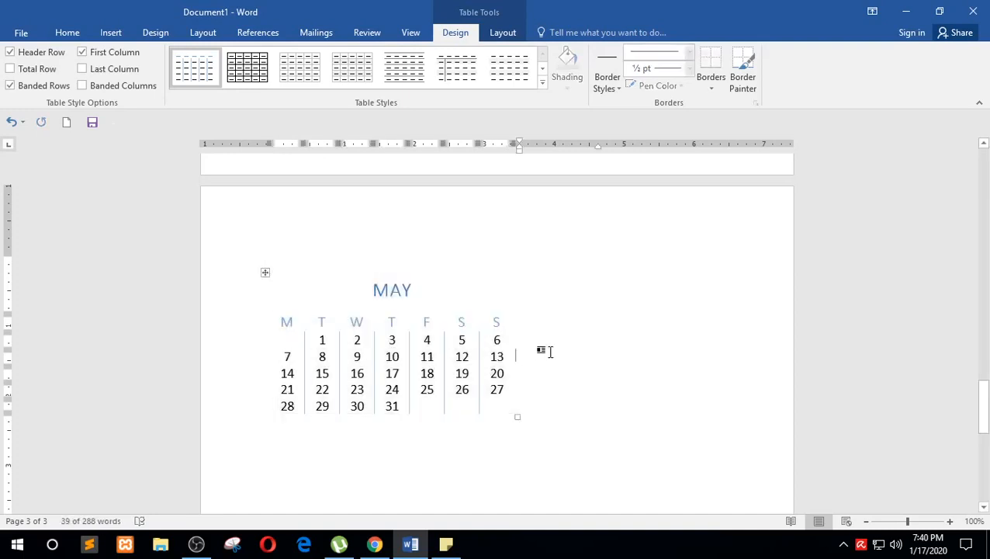
pyautogui.click(265, 273)
pyautogui.press('BackSpace')
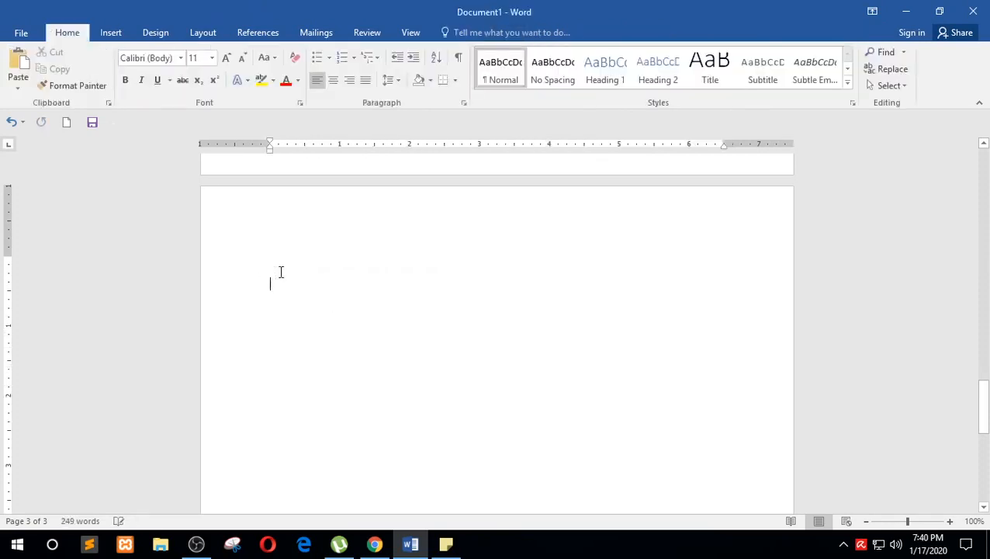
# Insert a 10x8 table on the empty page
pyautogui.click(110, 31)
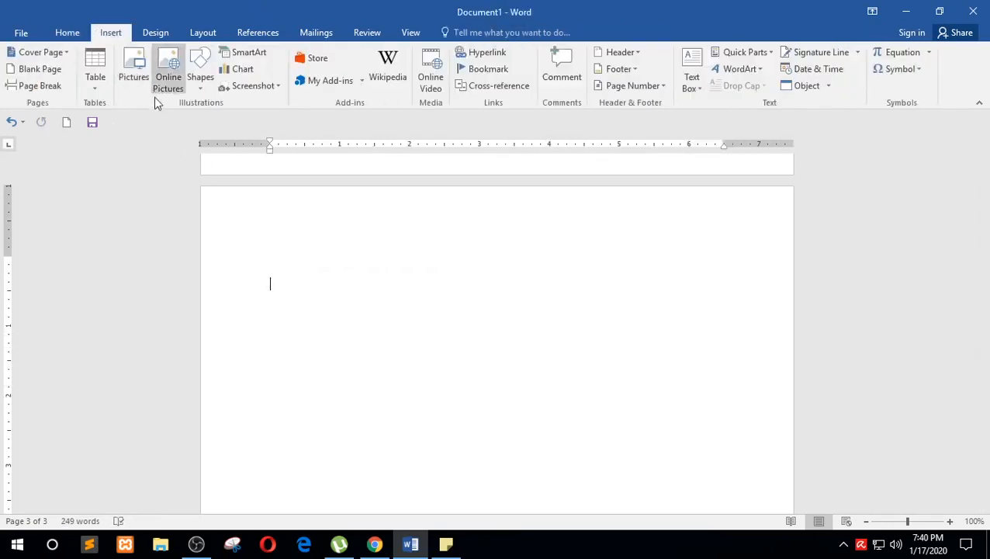
pyautogui.click(95, 77)
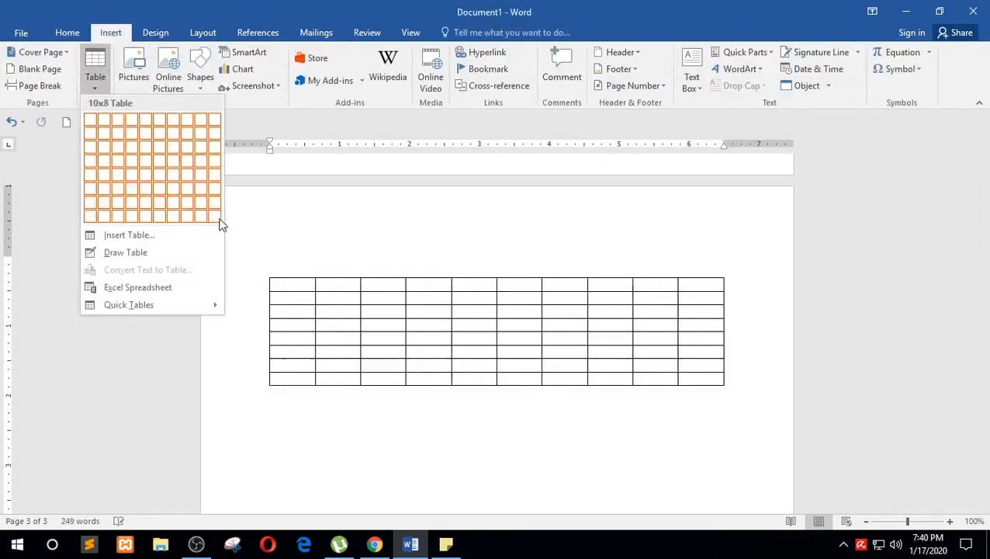
pyautogui.click(218, 221)
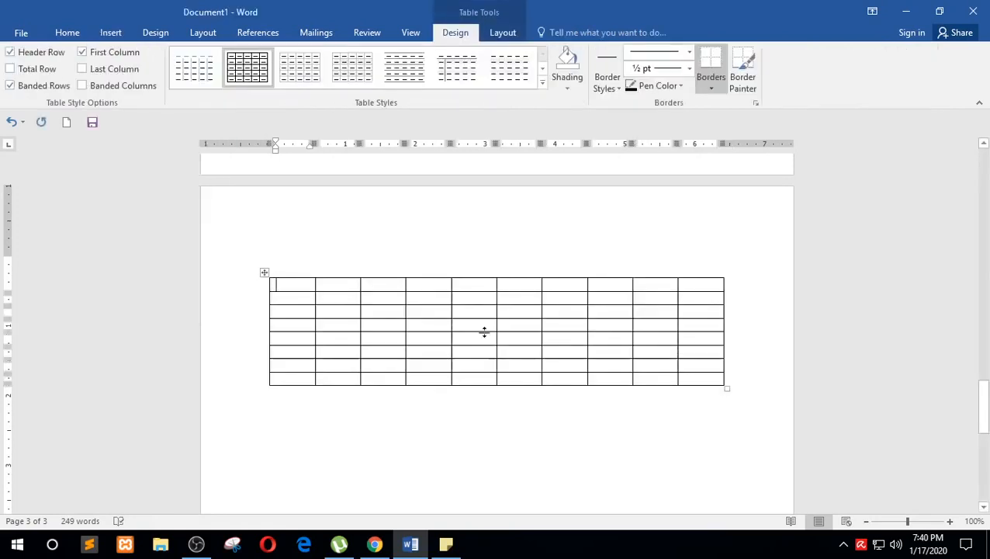
# Fill the first five header cells of the table with NO, MATH, ENG, KISW and SCIE
pyautogui.write('no')
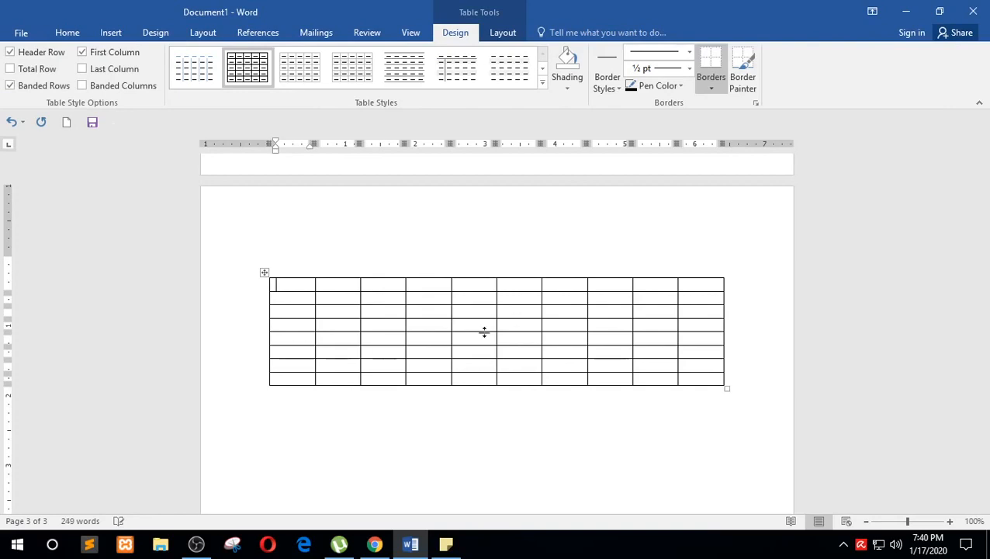
pyautogui.press('Tab')
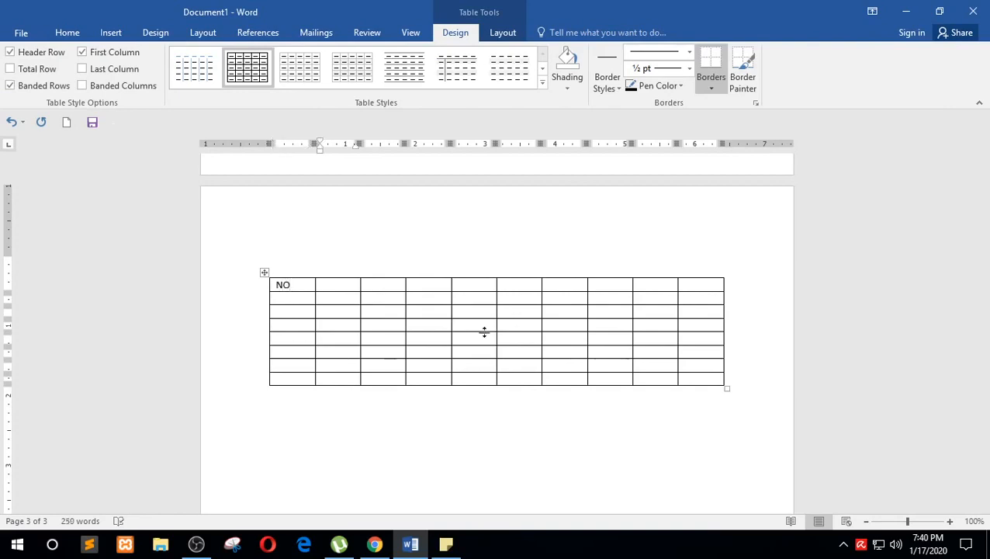
pyautogui.write('MATH')
pyautogui.press('Tab')
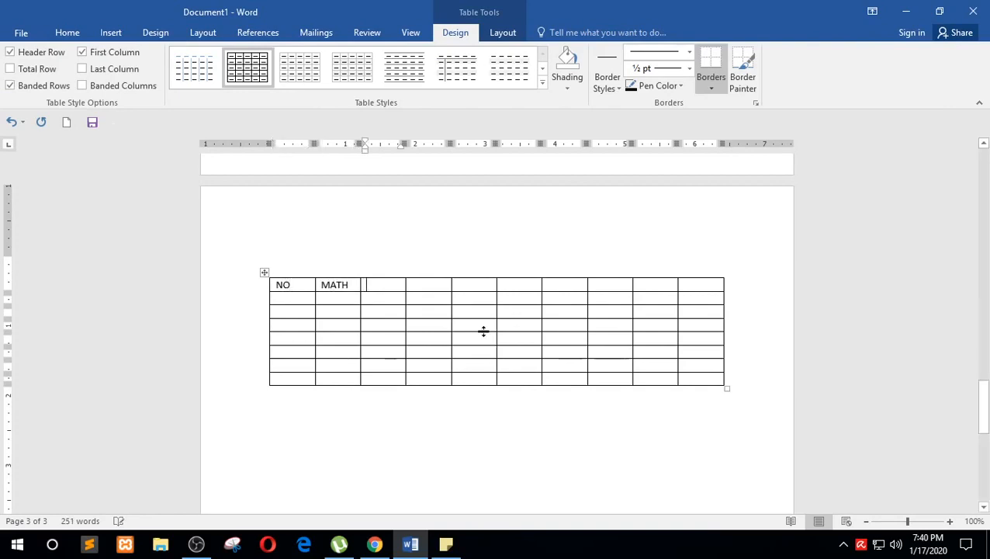
pyautogui.write('ENG')
pyautogui.press('Tab')
pyautogui.write('KISW')
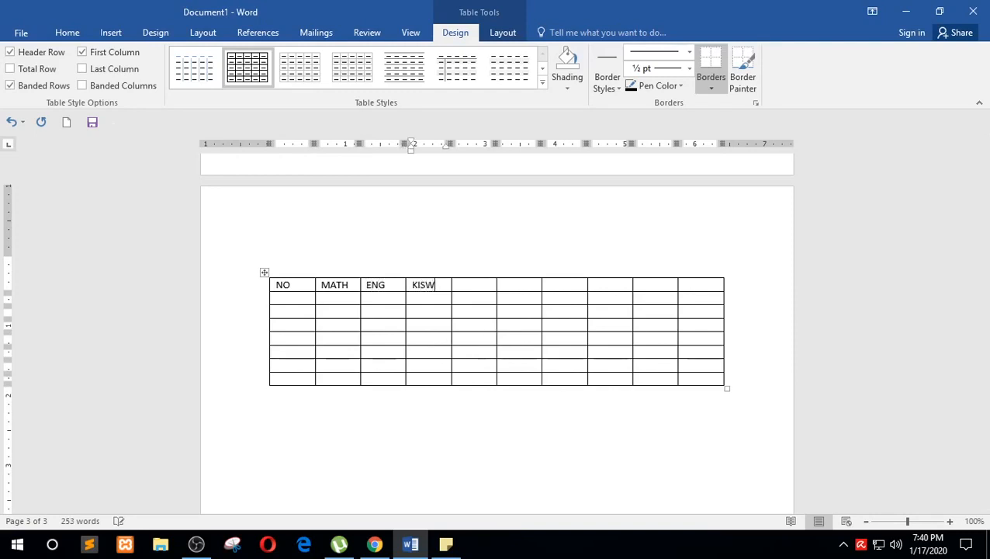
pyautogui.press('Tab')
pyautogui.write('SCIE')
pyautogui.press('Tab')
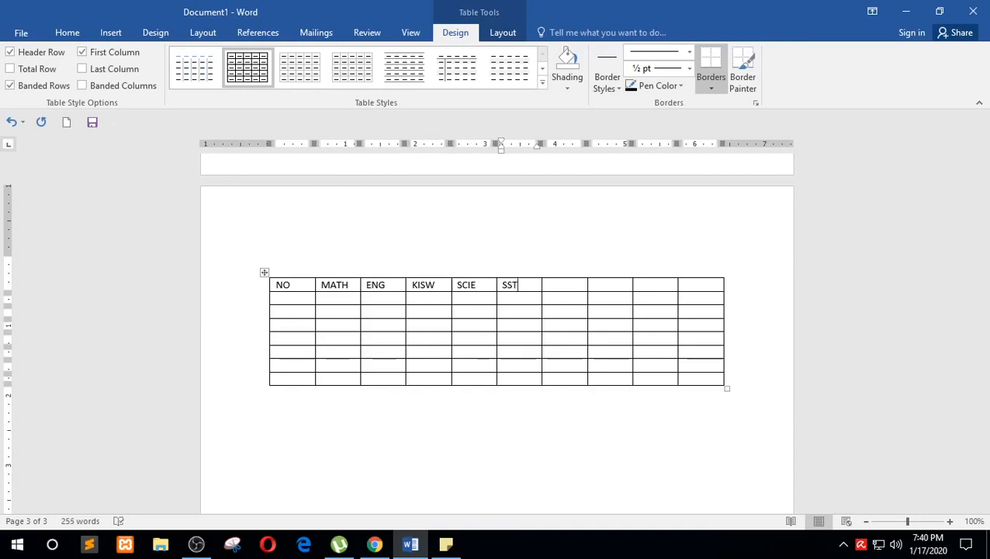
# Enter SST/CRE and TOTAL in the header cells after SCIE
pyautogui.write('SST/CE')
pyautogui.write('RE')
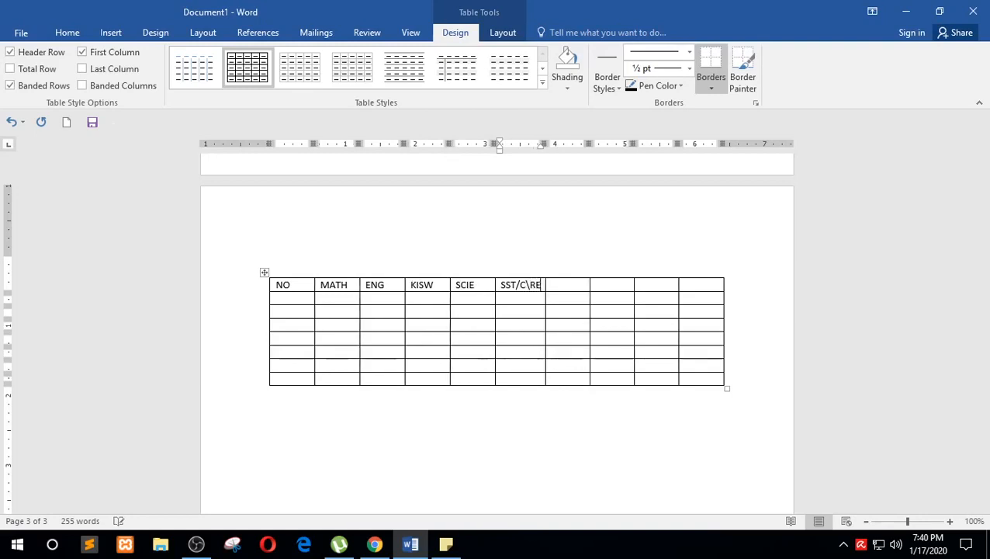
pyautogui.press('BackSpace')
pyautogui.press('BackSpace')
pyautogui.write('RE')
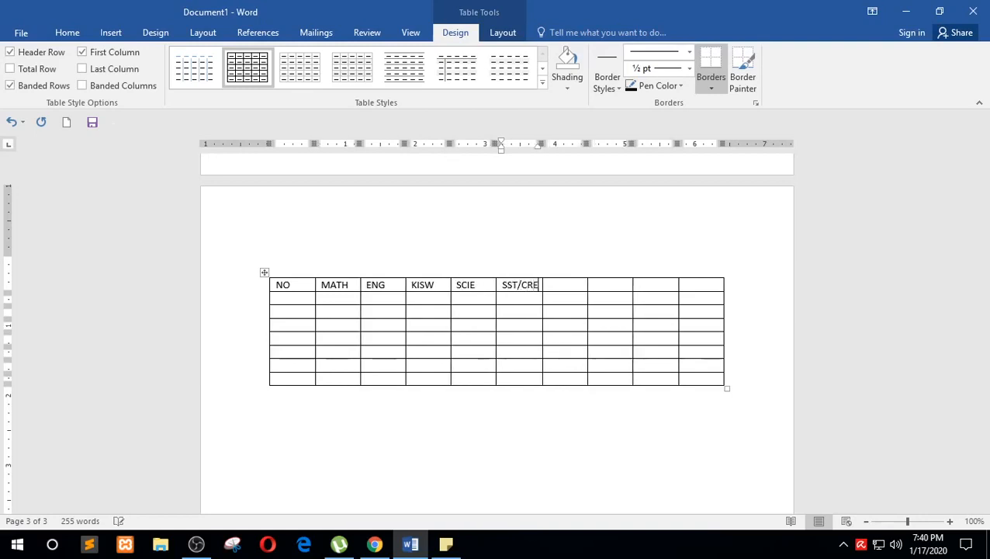
pyautogui.press('Tab')
pyautogui.write('TOTA')
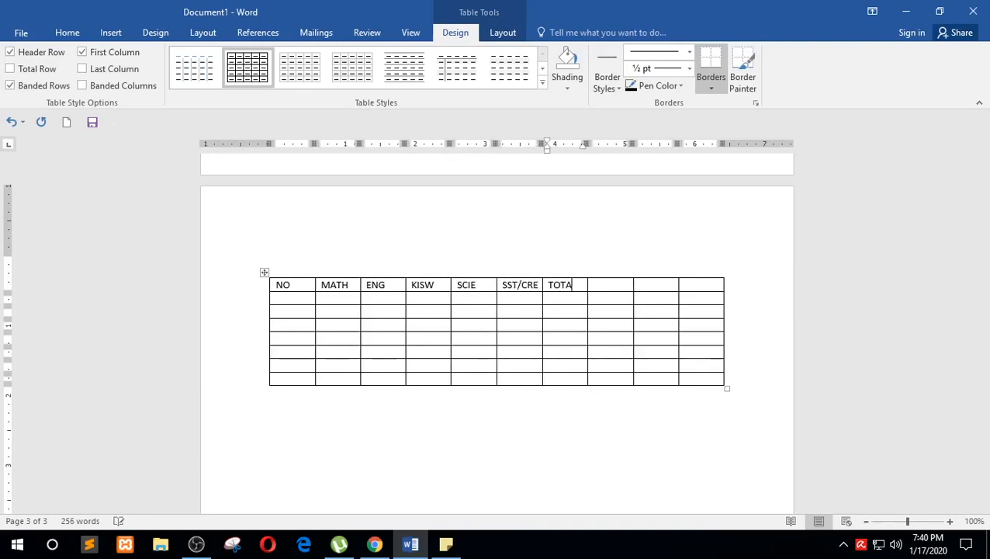
pyautogui.write('L')
pyautogui.press('Tab')
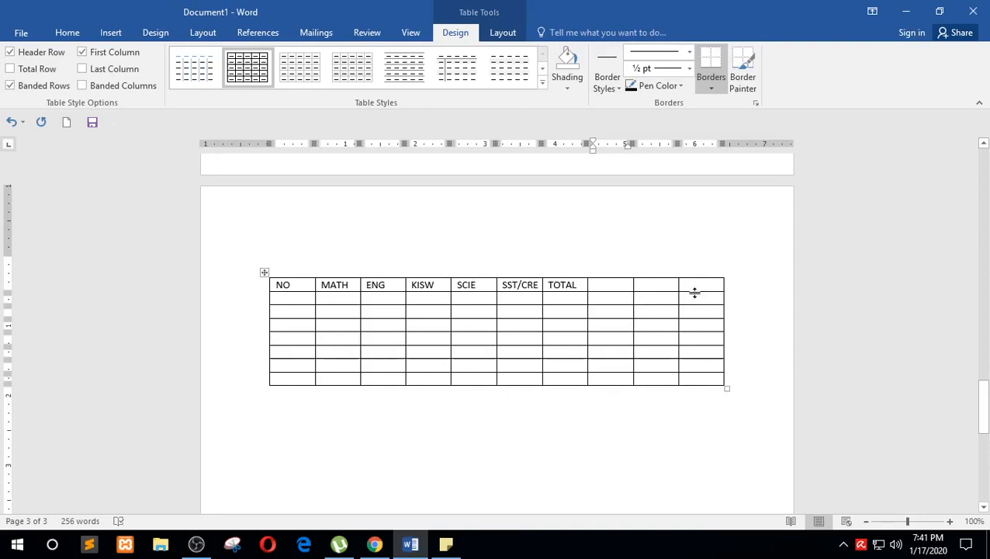
# Select the table's last column, followed by the column before it, and clear the selection
pyautogui.moveTo(692, 273)
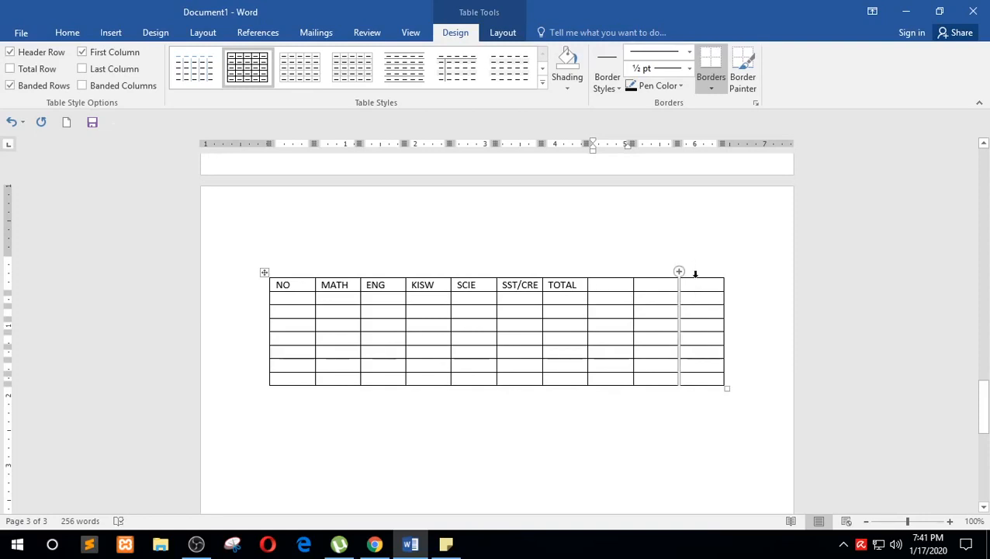
pyautogui.click(695, 273)
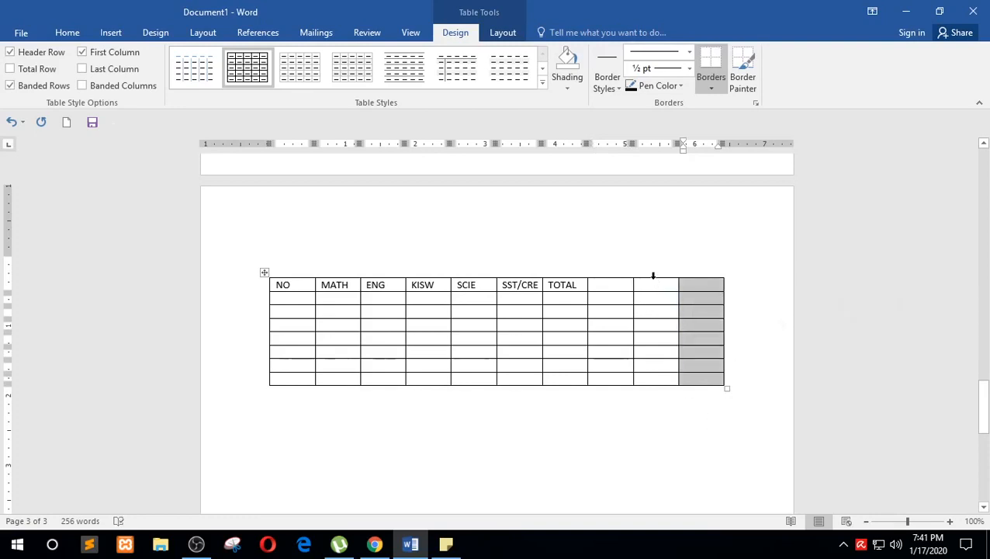
pyautogui.click(653, 276)
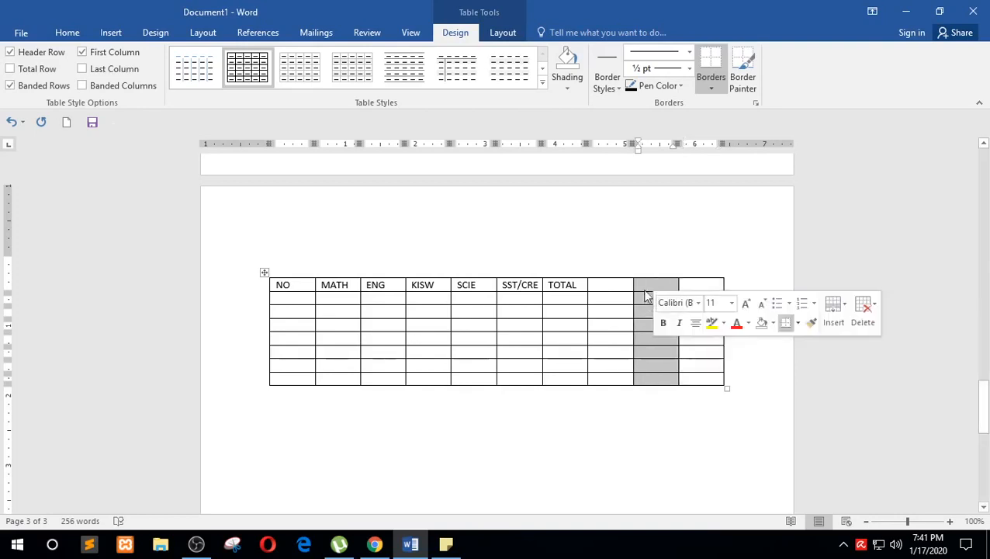
pyautogui.click(656, 289)
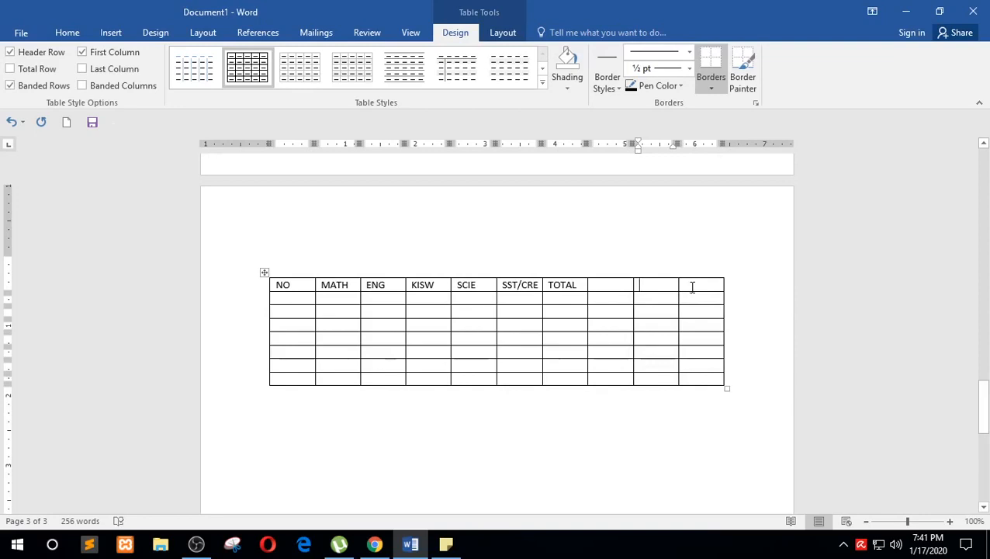
# Delete the table's last empty column and undo the deletion, twice in a row
pyautogui.moveTo(691, 286); pyautogui.dragTo(701, 380)
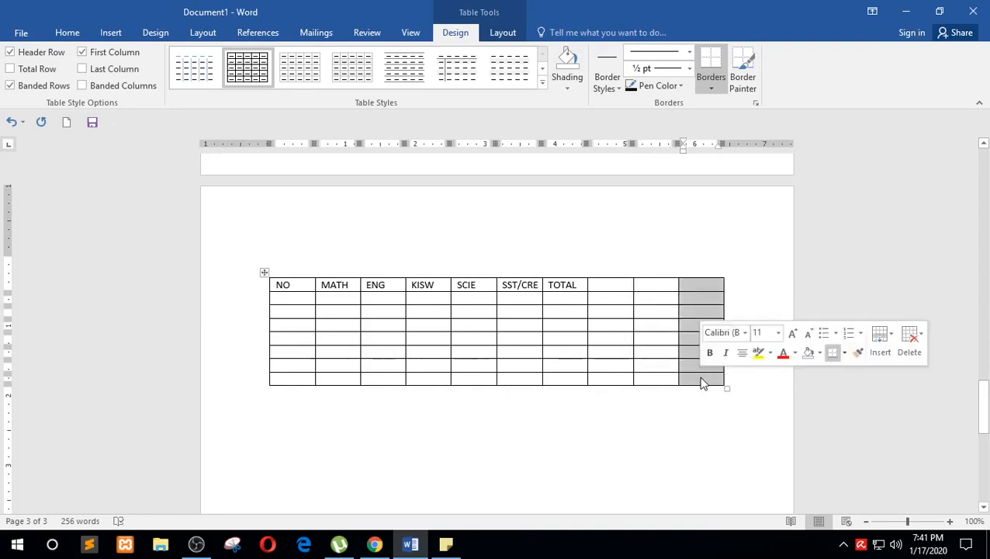
pyautogui.rightClick(691, 294)
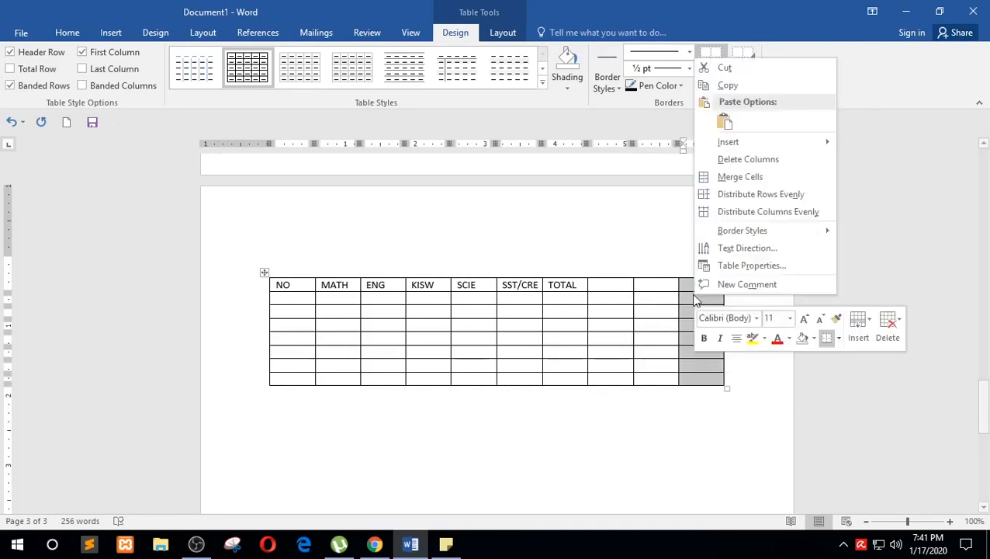
pyautogui.click(727, 163)
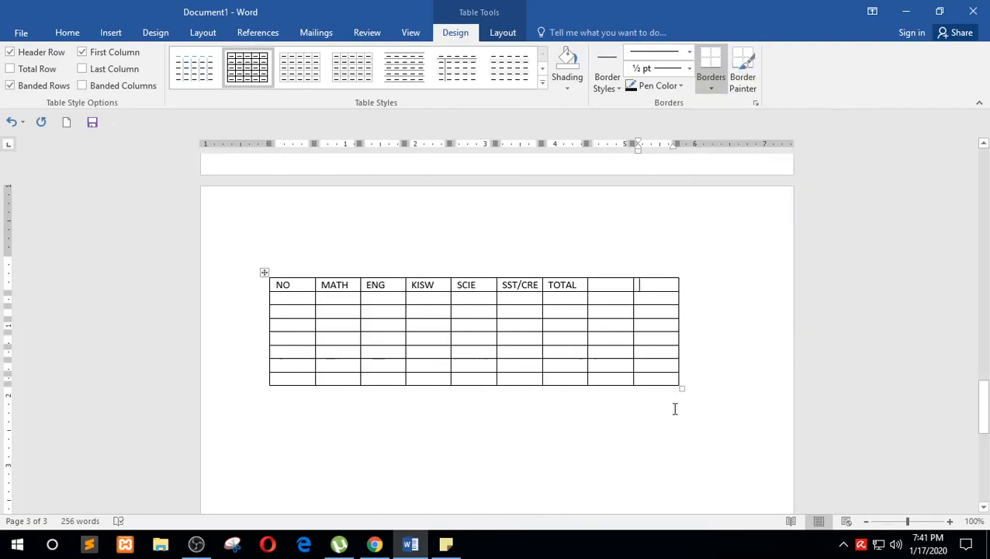
pyautogui.hotkey('ctrl', 'z')
pyautogui.click(698, 382)
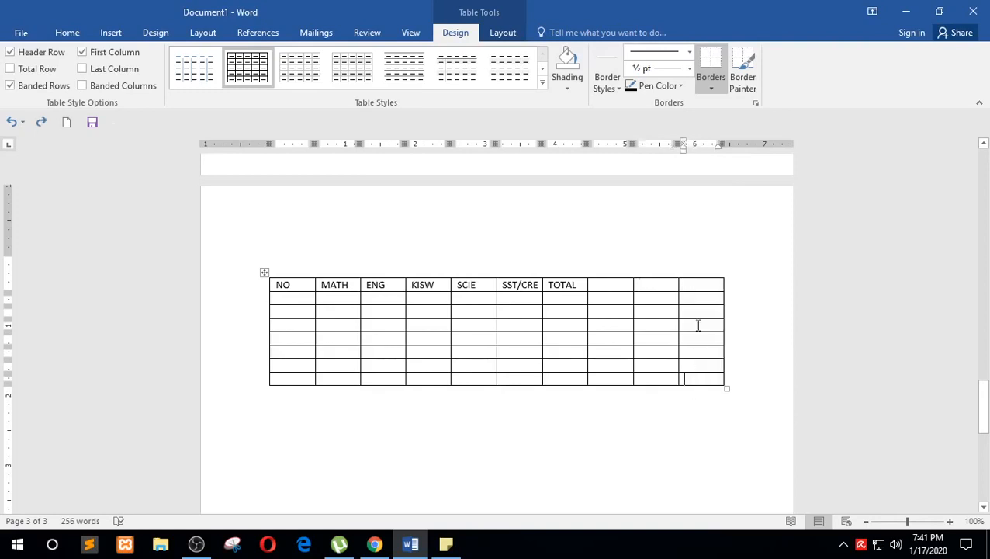
pyautogui.moveTo(702, 287); pyautogui.dragTo(703, 376)
pyautogui.rightClick(693, 314)
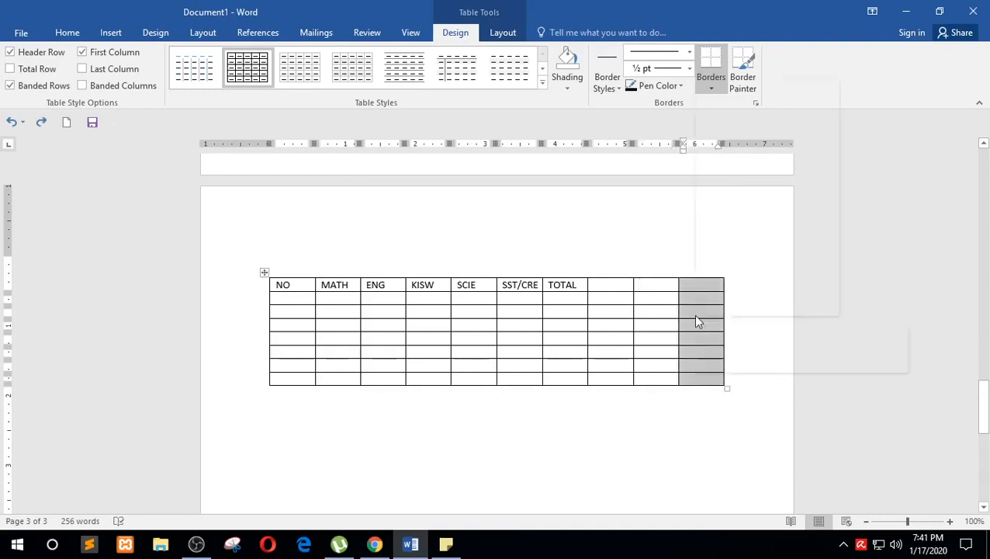
pyautogui.click(722, 181)
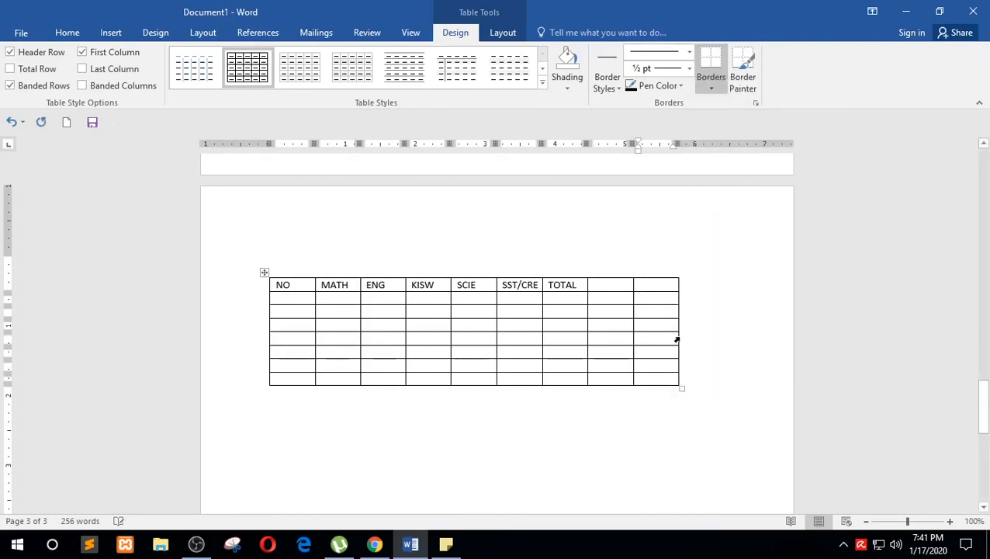
pyautogui.hotkey('ctrl', 'z')
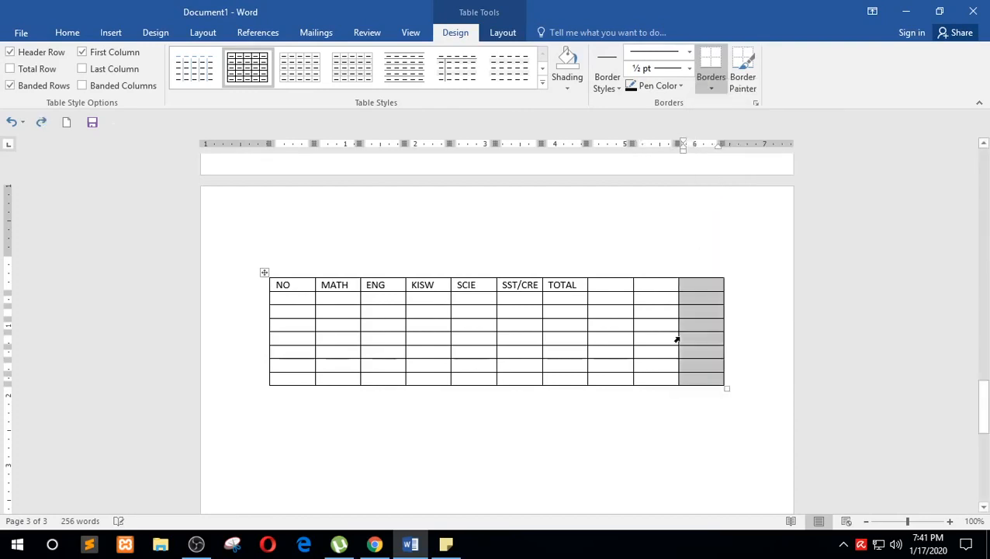
# Delete the last of the three empty columns after TOTAL
pyautogui.click(696, 326)
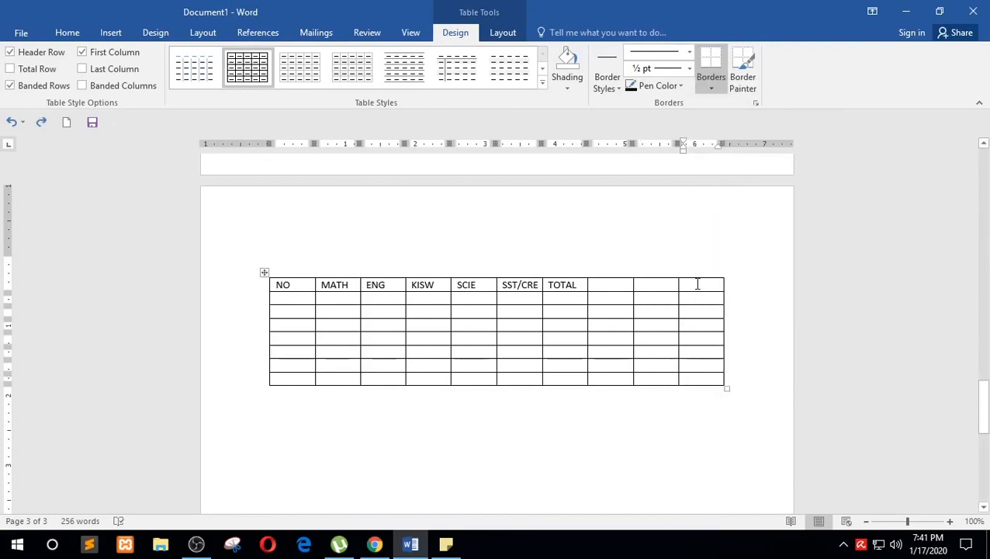
pyautogui.moveTo(697, 284); pyautogui.dragTo(699, 380)
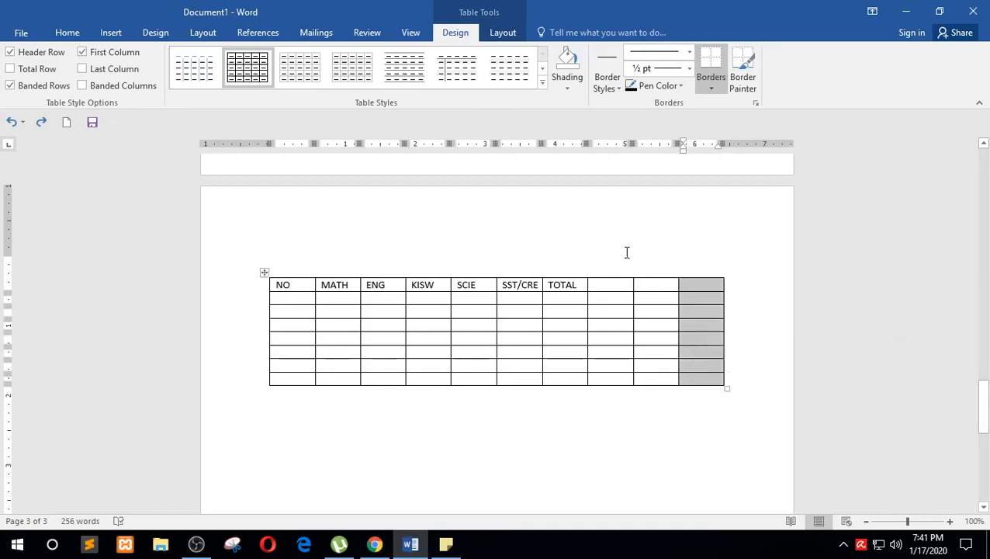
pyautogui.click(506, 35)
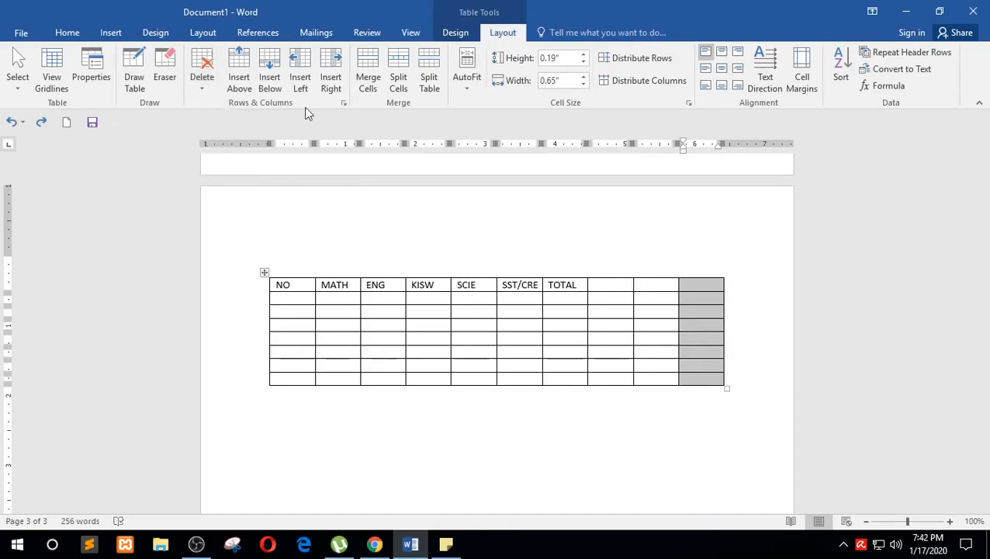
pyautogui.click(204, 87)
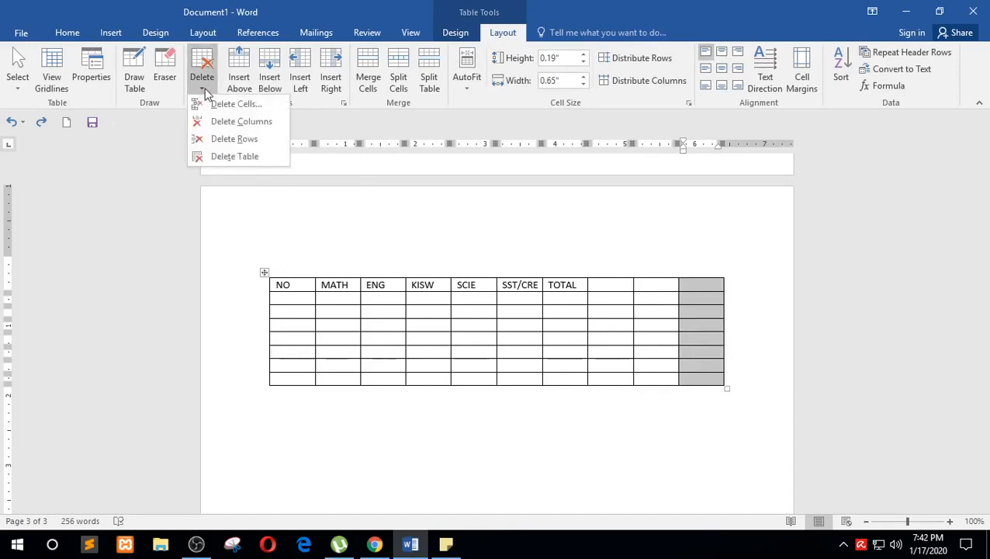
pyautogui.click(242, 124)
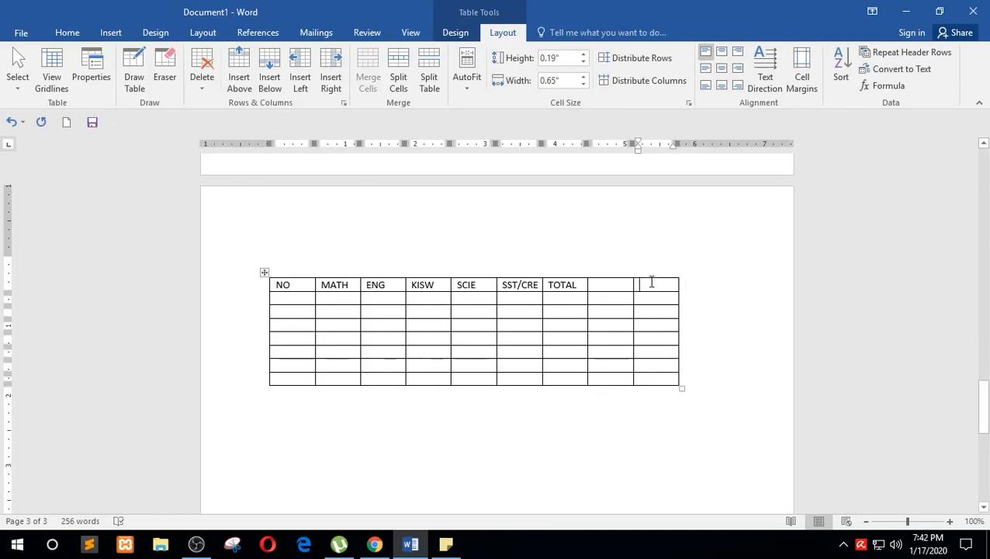
# Delete the second empty column after TOTAL, undo the deletion, and delete it again
pyautogui.moveTo(651, 283); pyautogui.dragTo(657, 376)
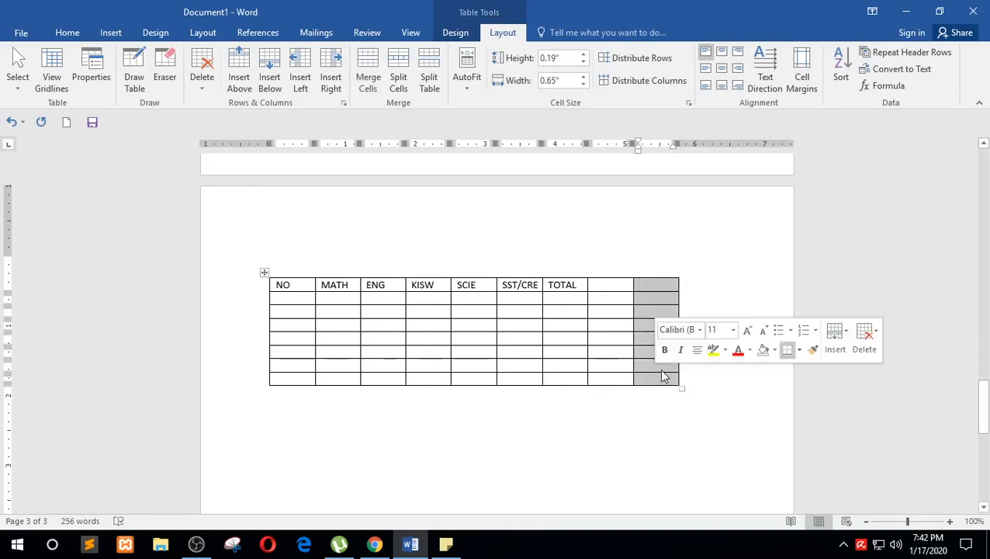
pyautogui.press('BackSpace')
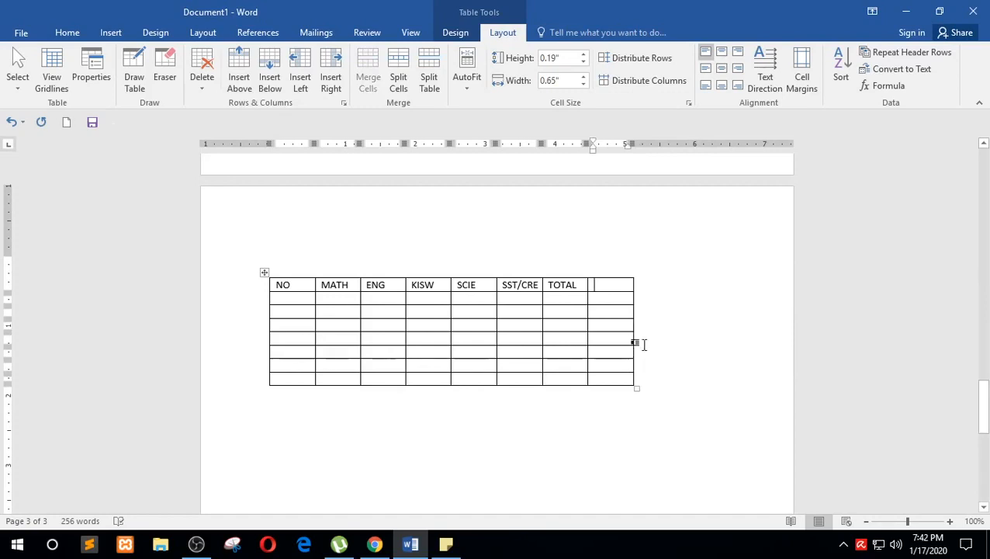
pyautogui.hotkey('ctrl', 'z')
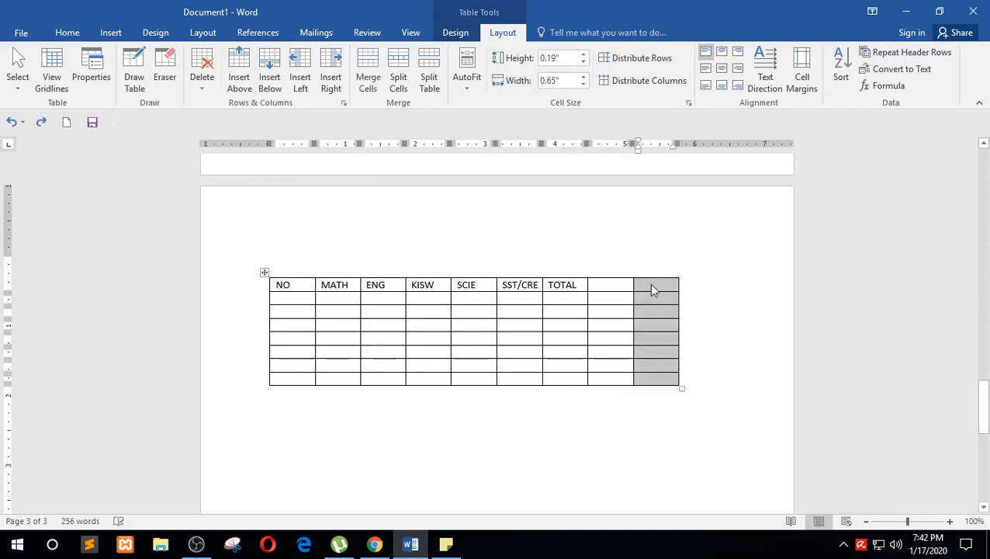
pyautogui.press('BackSpace')
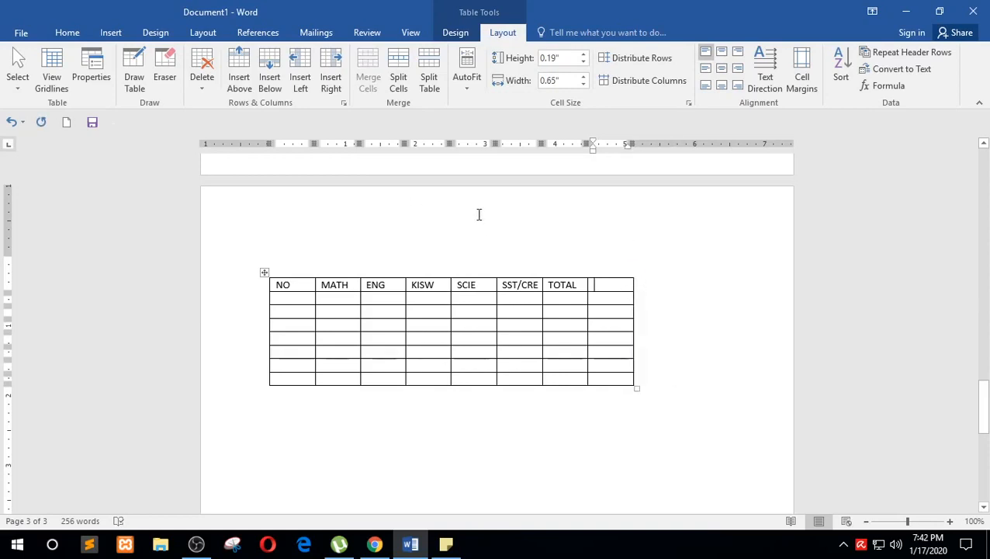
# Remove the remaining empty column after TOTAL with the Eraser, and turn the tool off
pyautogui.click(172, 76)
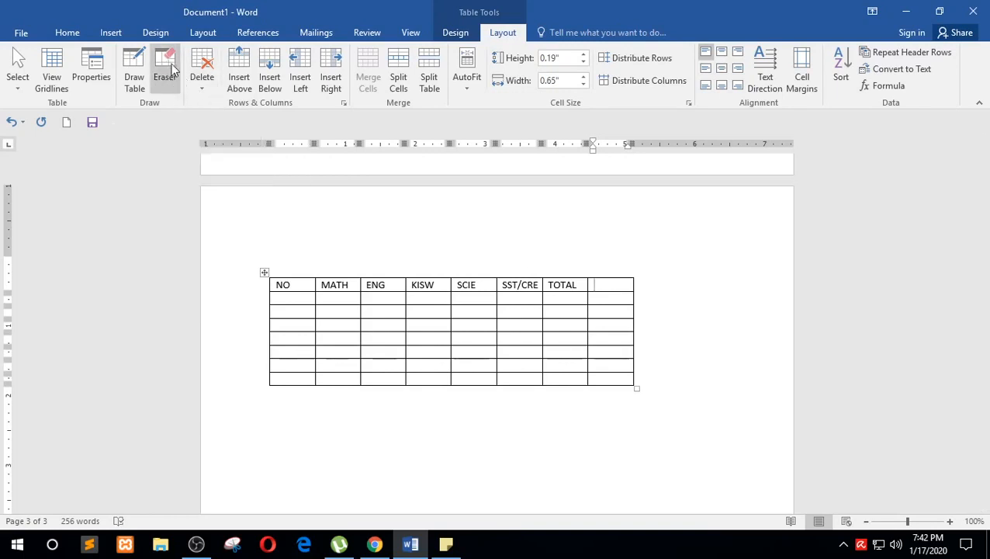
pyautogui.moveTo(612, 264); pyautogui.dragTo(617, 397)
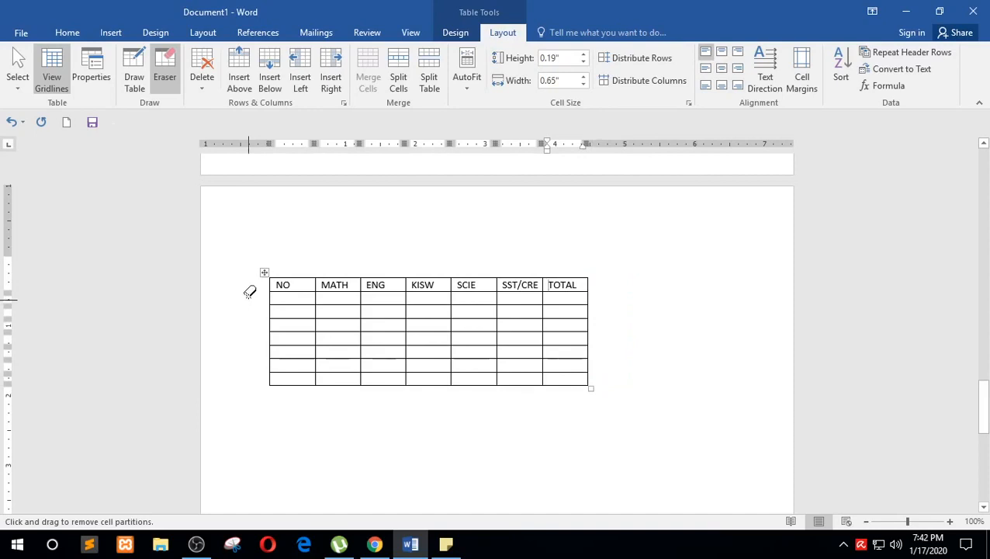
pyautogui.click(166, 70)
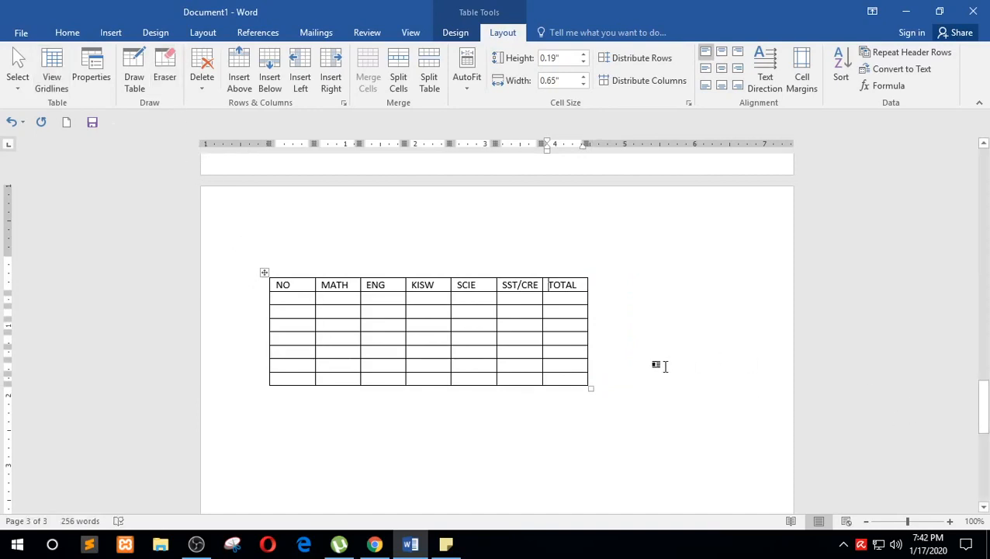
pyautogui.rightClick(293, 365)
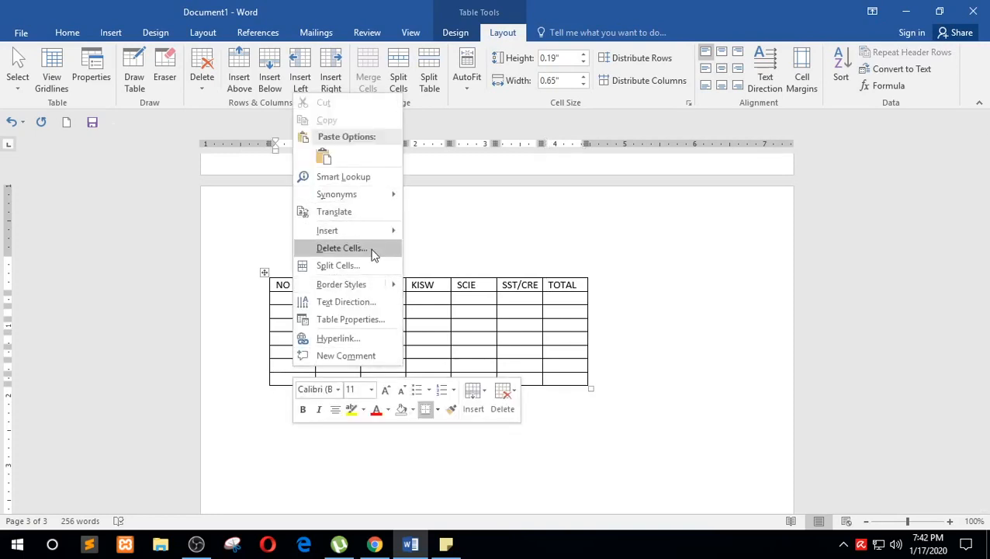
pyautogui.click(298, 374)
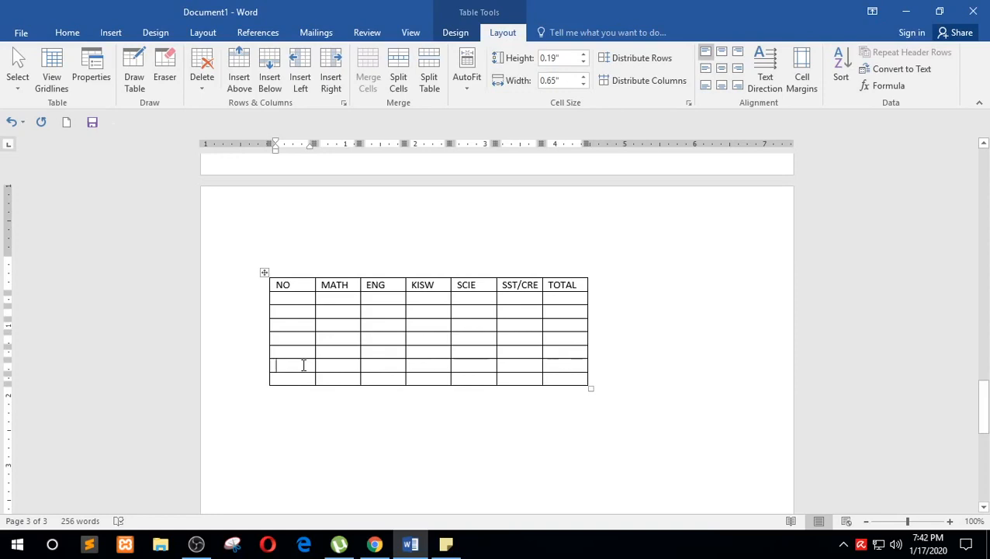
pyautogui.click(248, 368)
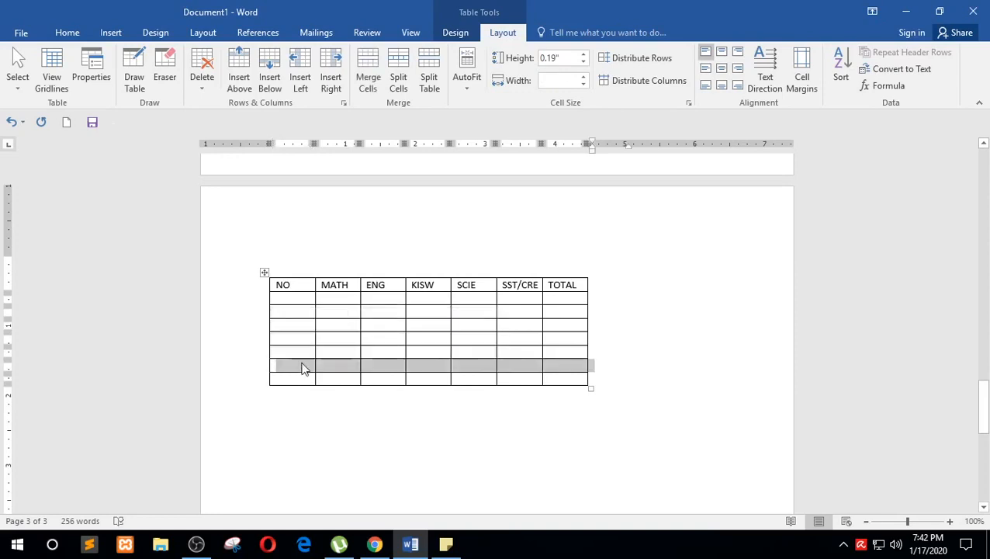
pyautogui.rightClick(303, 368)
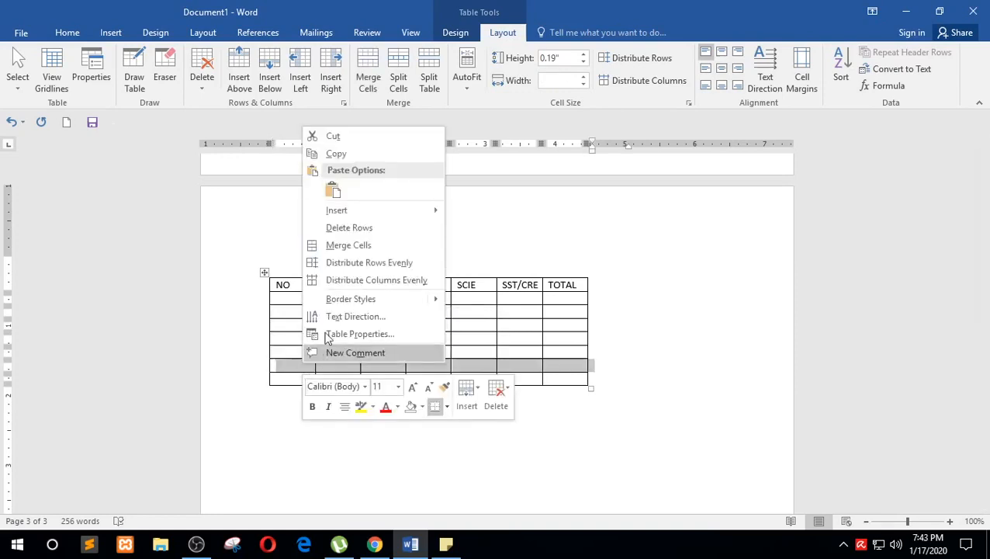
pyautogui.press('Escape')
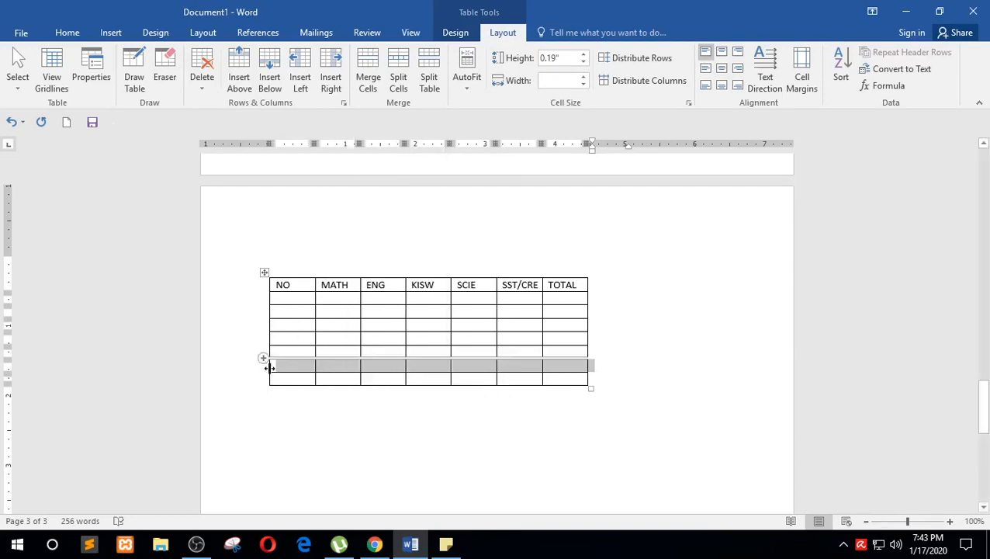
# Delete the second-to-last row of the table with Delete Cells, choosing to delete the entire row
pyautogui.click(293, 370)
pyautogui.rightClick(297, 364)
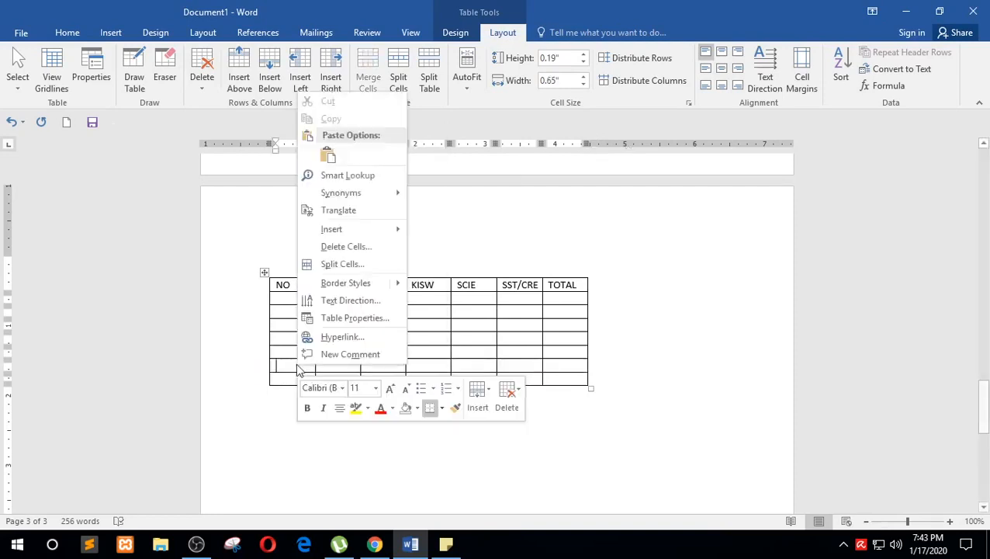
pyautogui.click(376, 249)
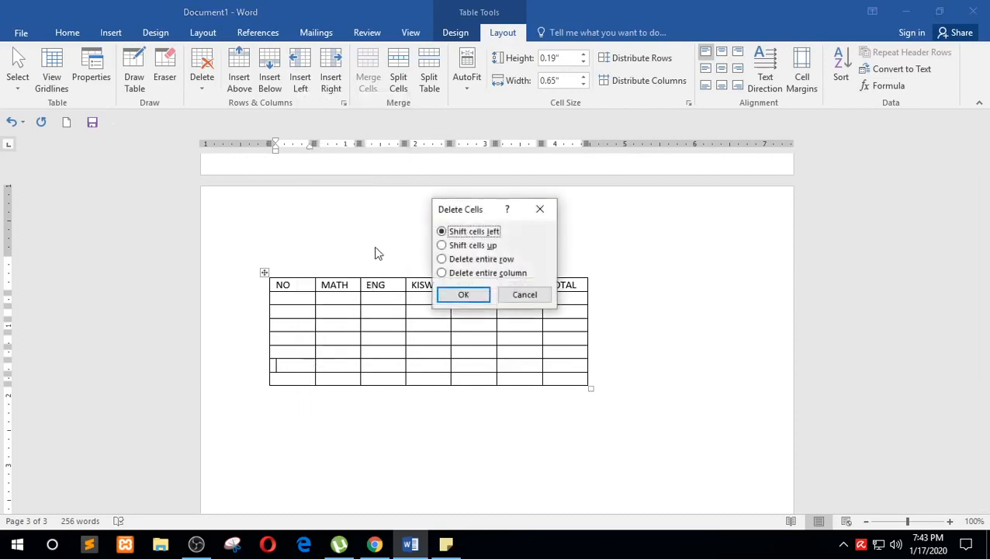
pyautogui.click(455, 260)
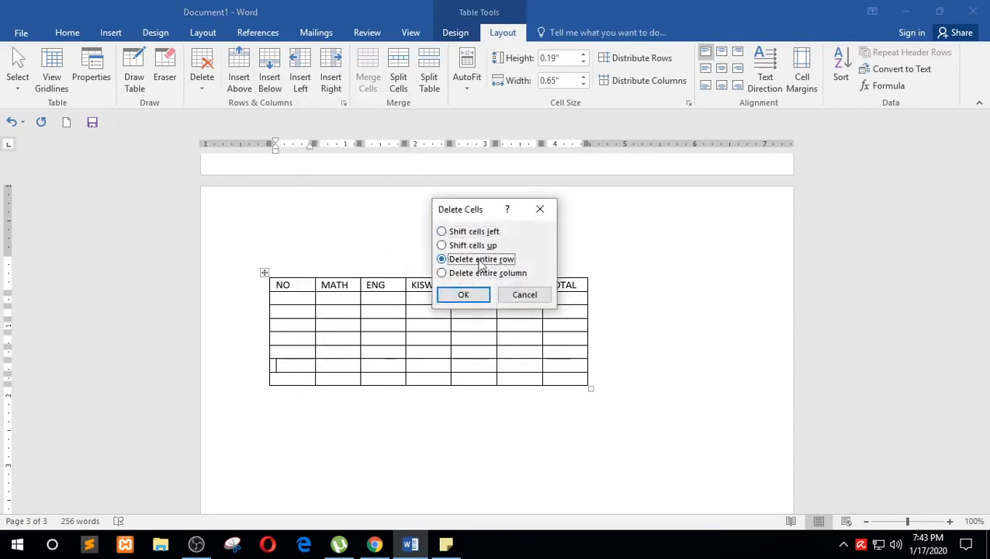
pyautogui.click(461, 295)
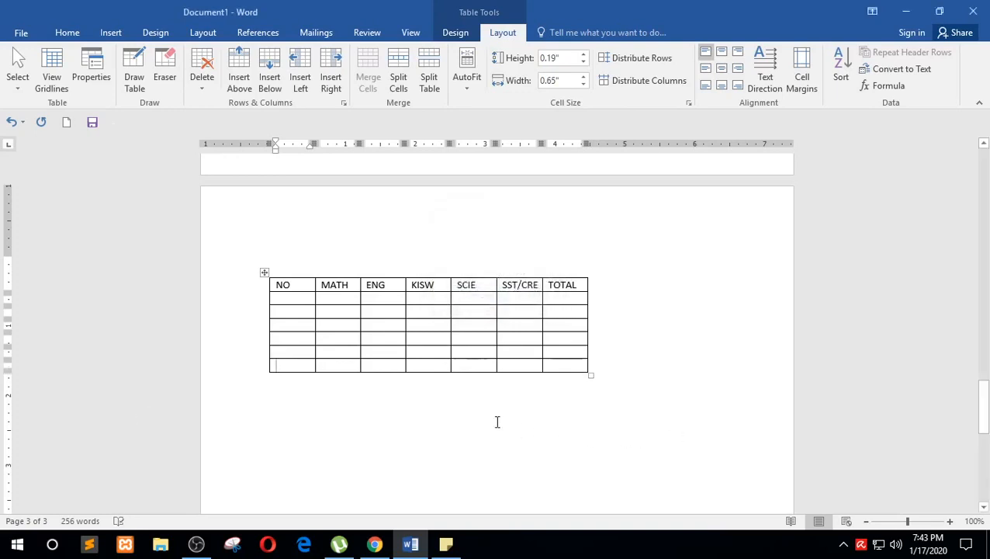
# Select all cells of the table's last empty row and remove it with the Delete Rows command
pyautogui.moveTo(570, 367); pyautogui.dragTo(289, 366)
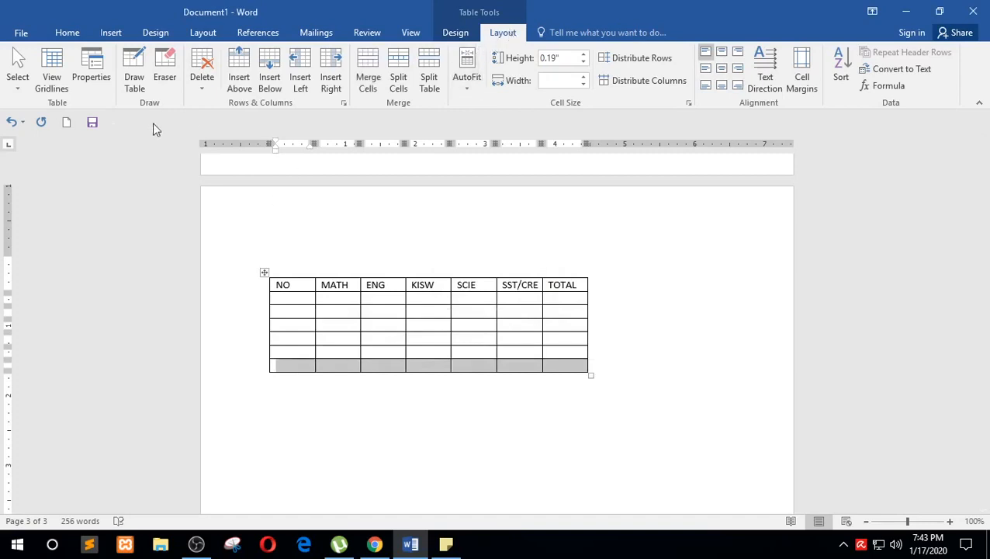
pyautogui.click(202, 80)
pyautogui.click(235, 138)
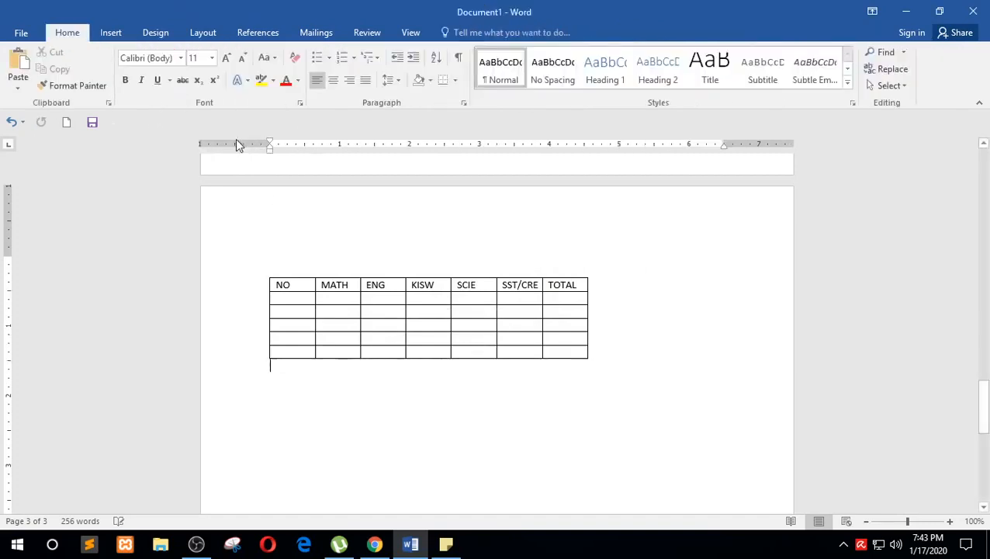
# Remove the cells of the fifth empty row below the headings, choosing to delete the entire row
pyautogui.moveTo(555, 347); pyautogui.dragTo(309, 355)
pyautogui.press('BackSpace')
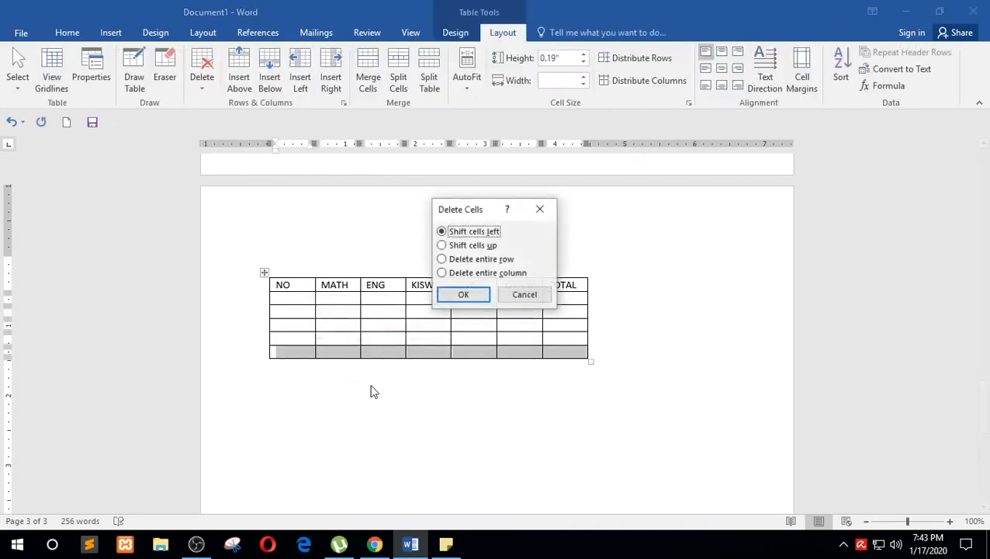
pyautogui.click(492, 260)
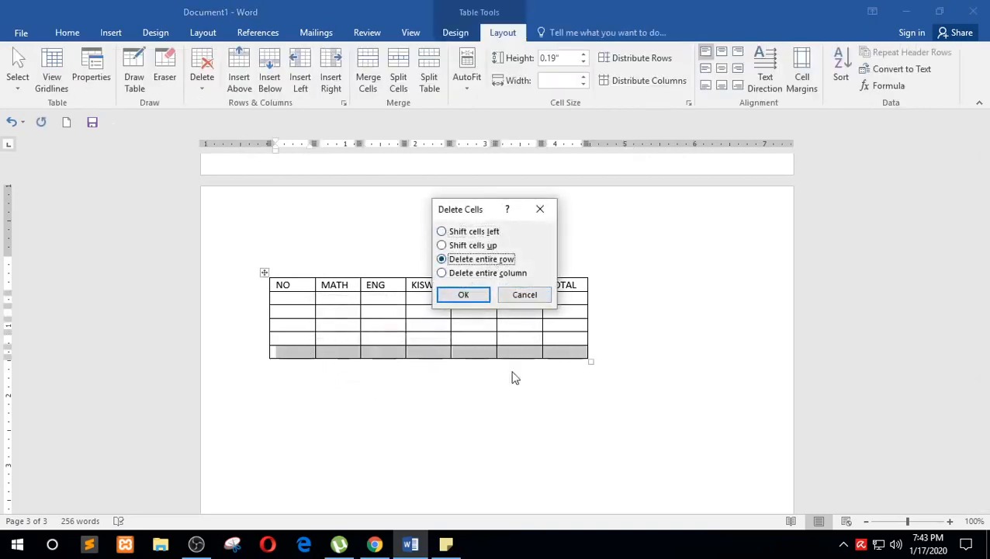
pyautogui.click(464, 296)
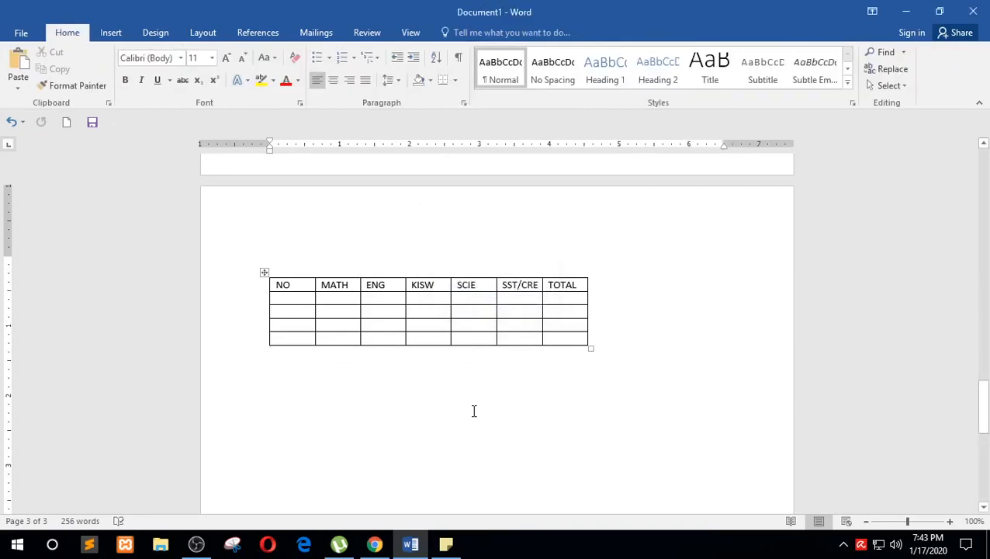
pyautogui.click(474, 410)
pyautogui.click(297, 298)
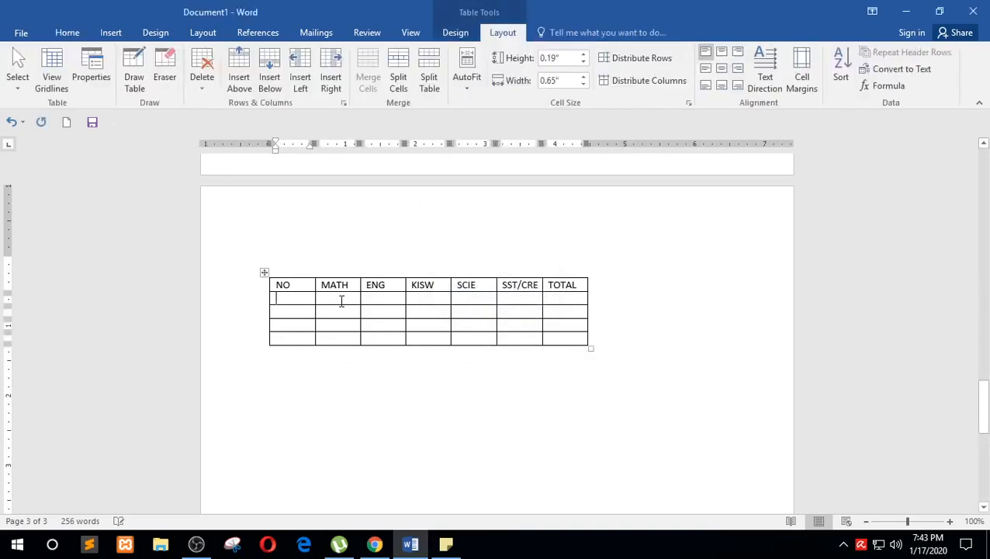
pyautogui.click(348, 302)
pyautogui.click(569, 299)
pyautogui.click(352, 299)
pyautogui.rightClick(340, 284)
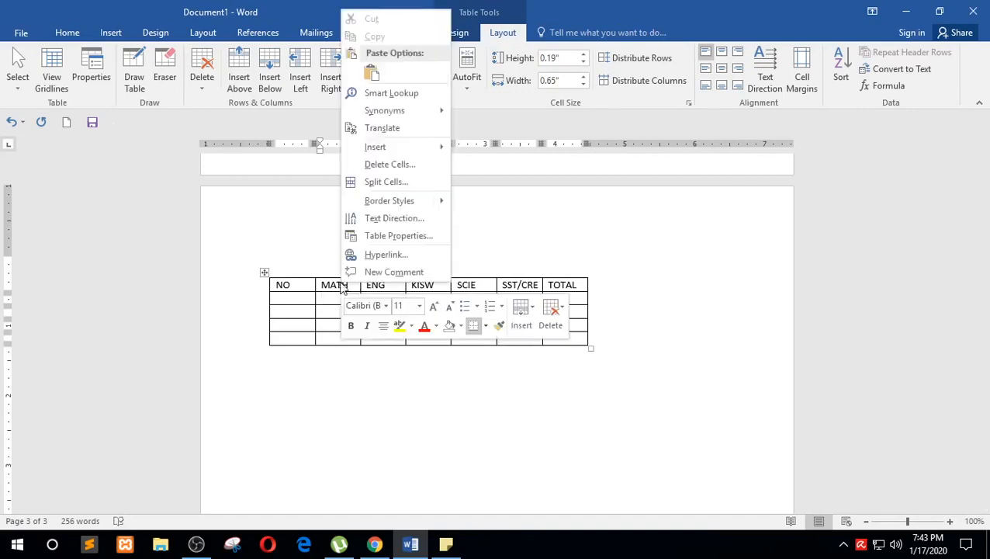
pyautogui.click(341, 288)
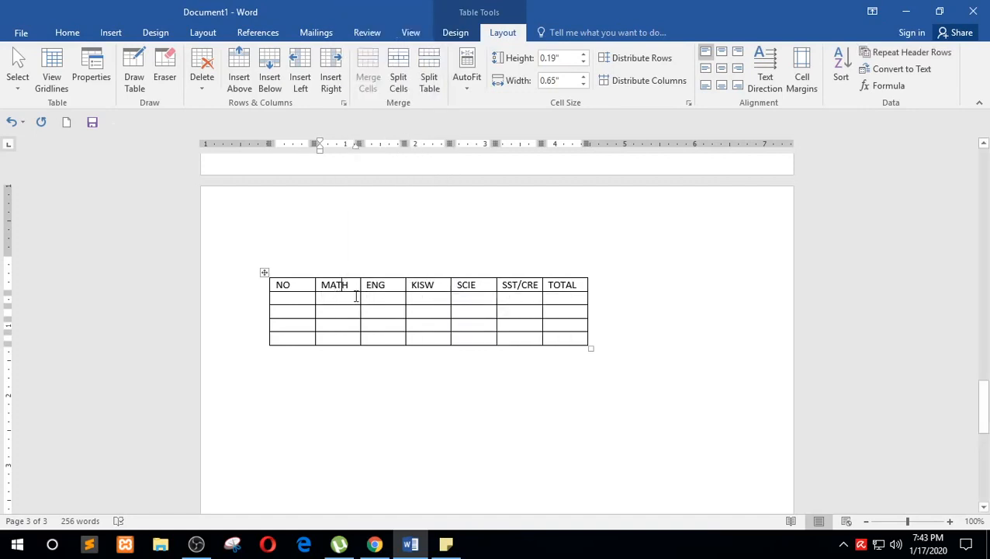
pyautogui.click(340, 296)
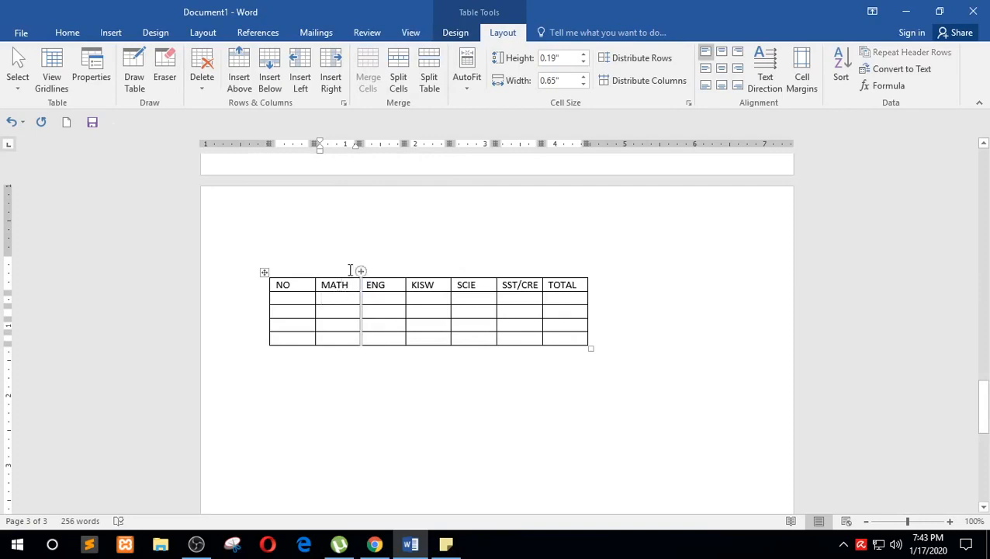
# Insert an empty column to the left of MATH and undo the insertion
pyautogui.rightClick(345, 318)
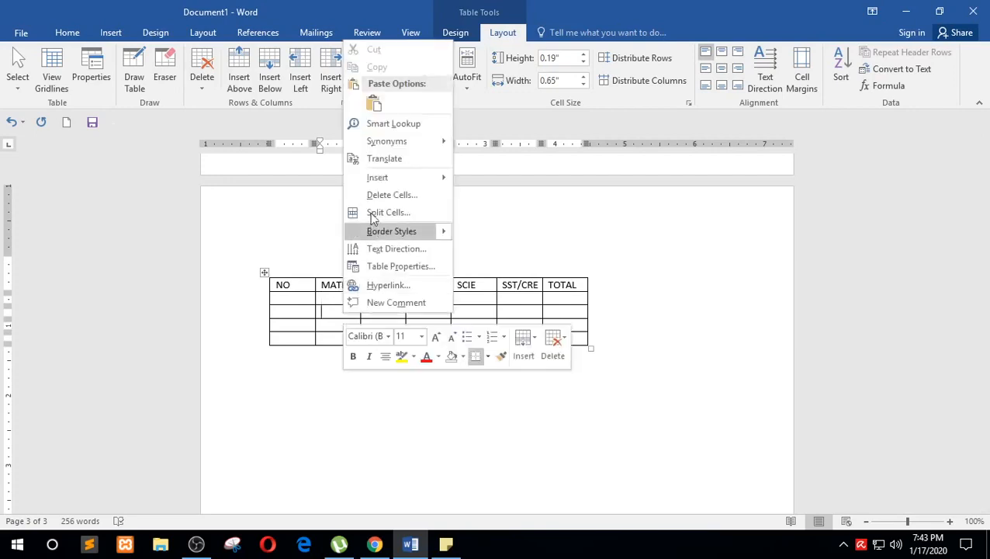
pyautogui.moveTo(399, 184)
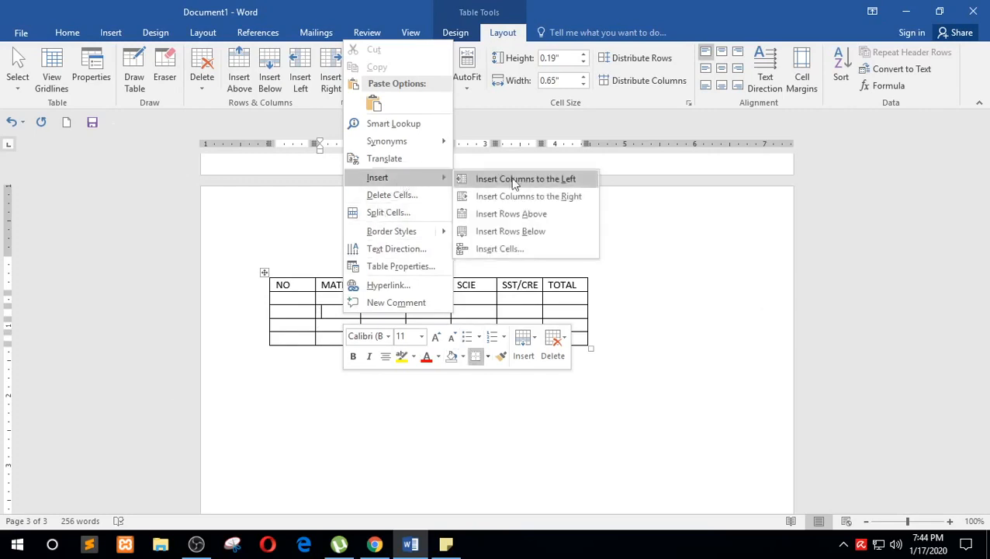
pyautogui.click(565, 181)
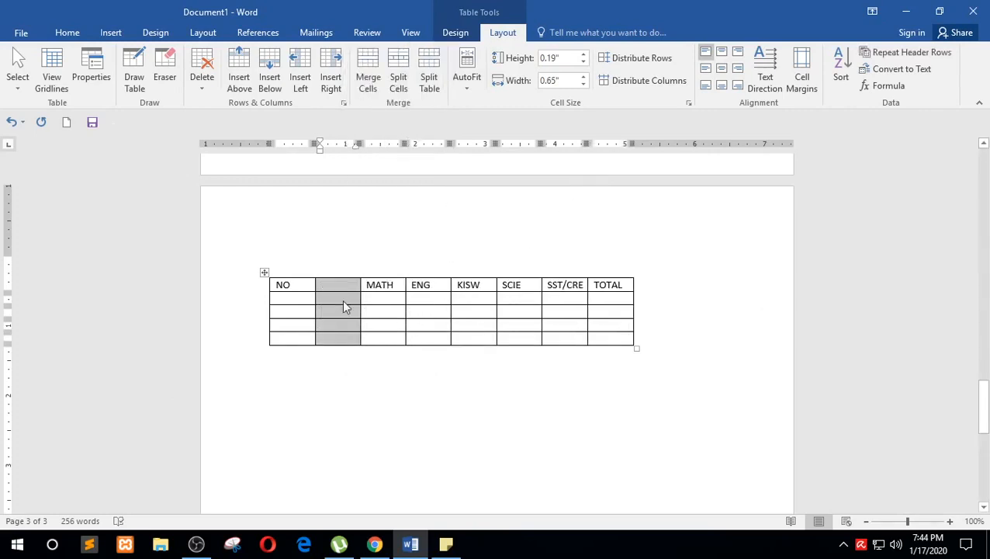
pyautogui.click(343, 301)
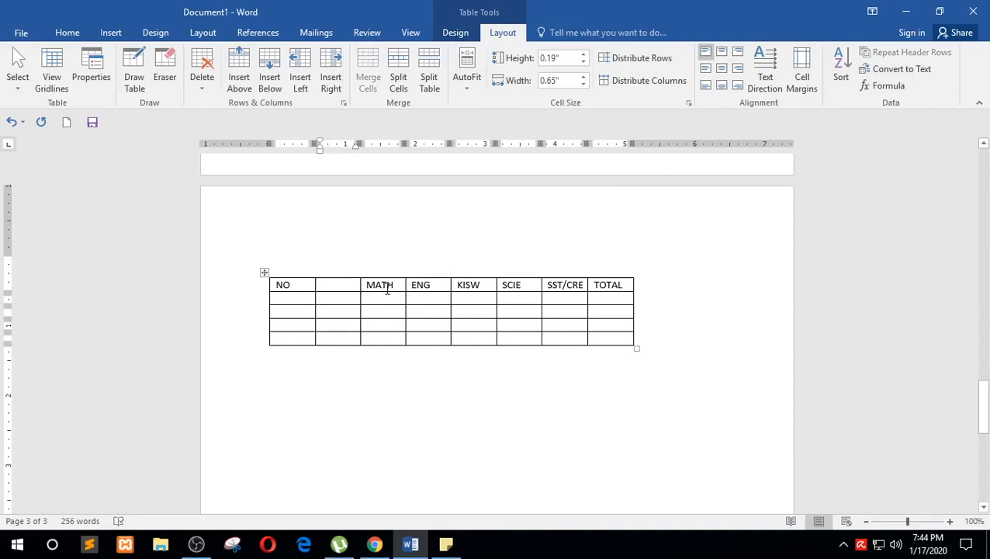
pyautogui.hotkey('ctrl', 'z')
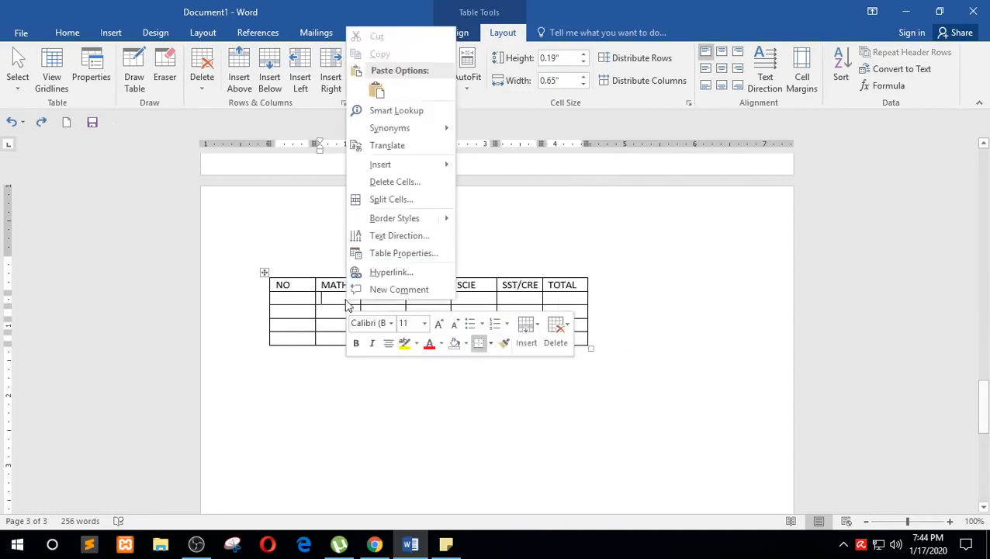
# Insert an empty column to the right of MATH and undo the insertion
pyautogui.rightClick(346, 303)
pyautogui.moveTo(400, 163)
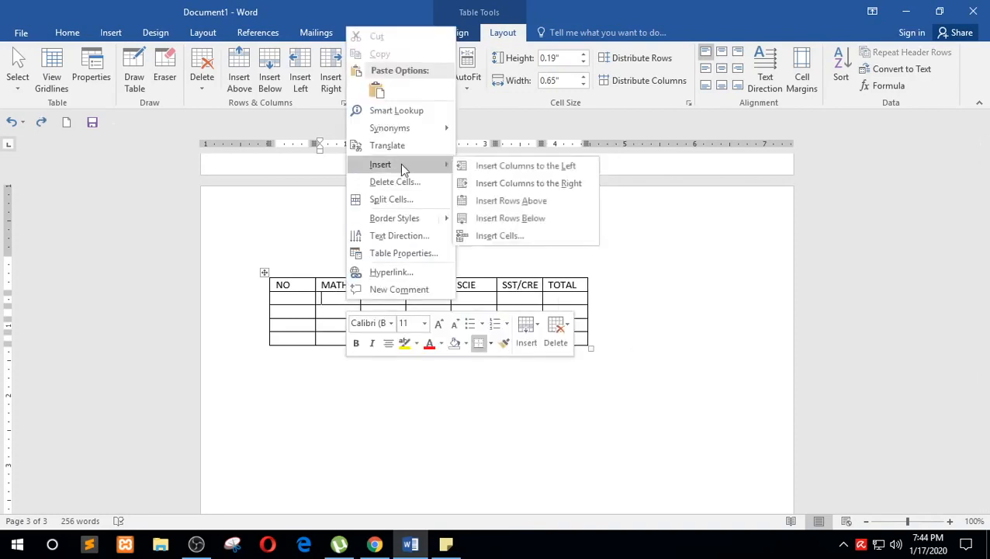
pyautogui.click(538, 180)
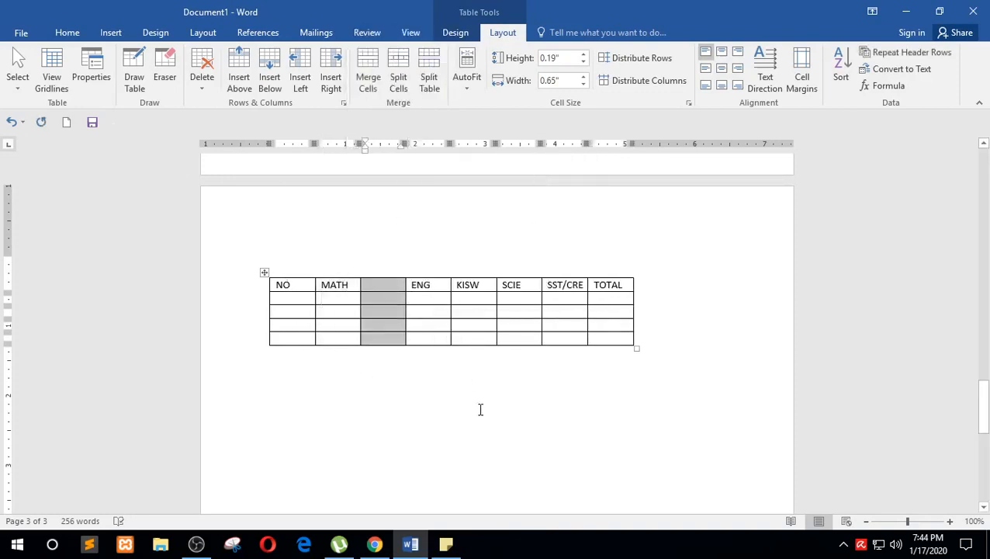
pyautogui.hotkey('ctrl', 'z')
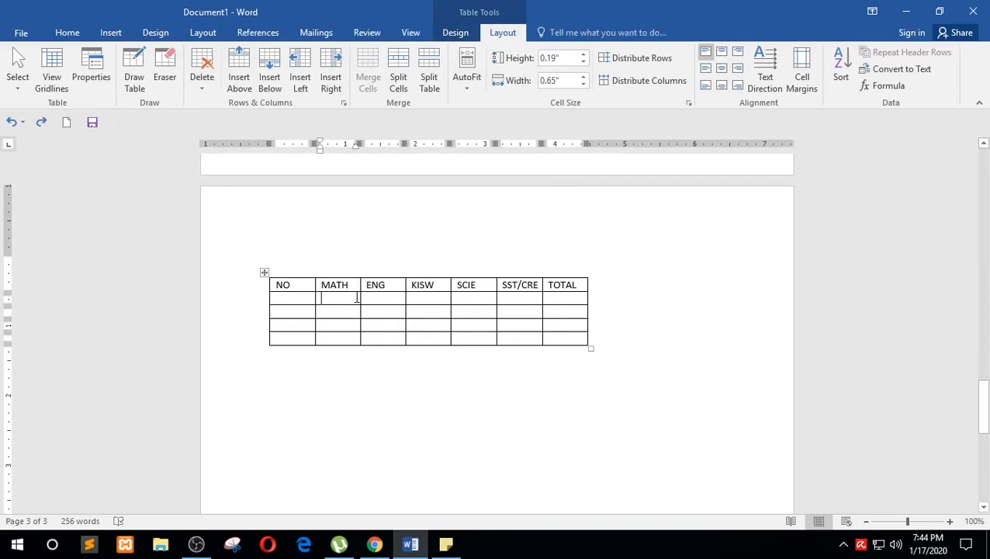
# Insert a column to the left of MATH and give it the heading NAME
pyautogui.rightClick(350, 295)
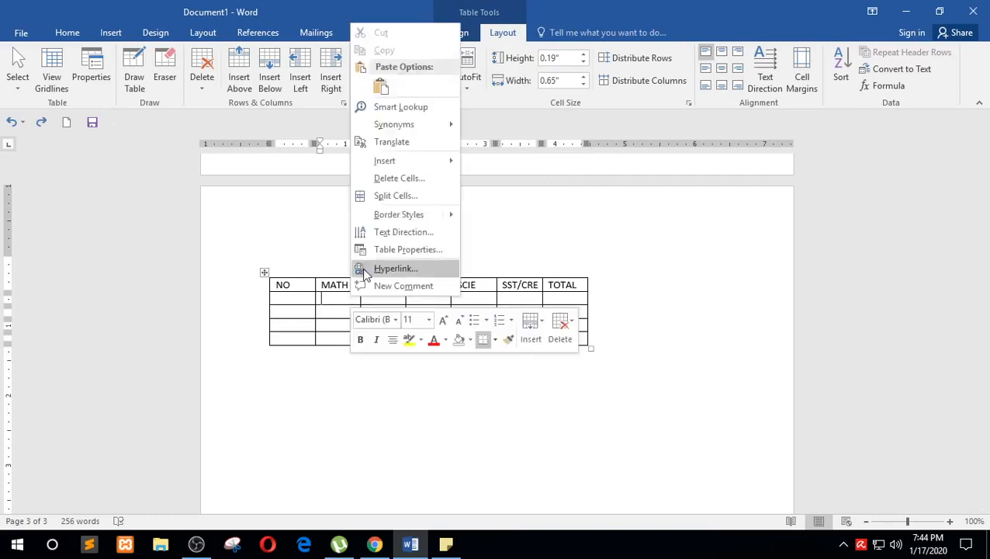
pyautogui.moveTo(415, 163)
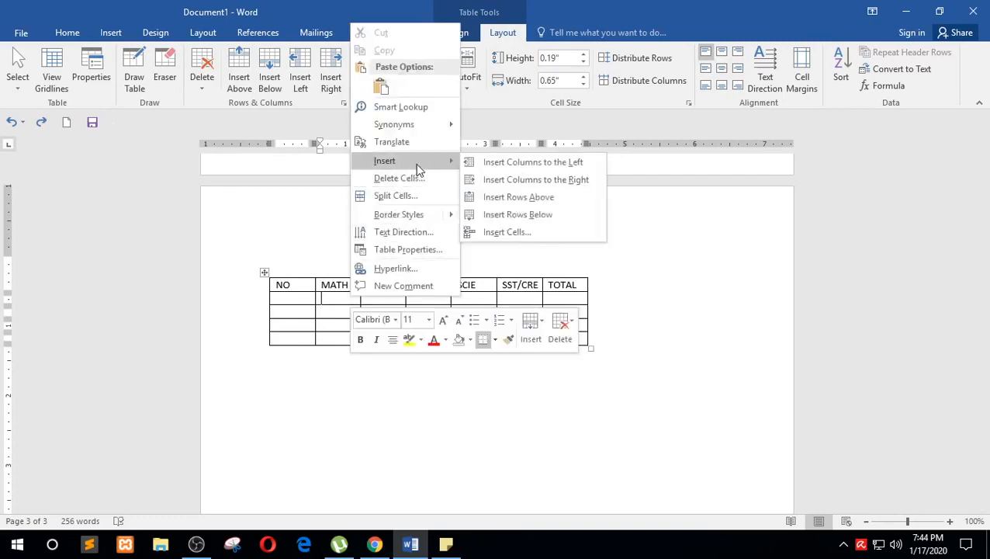
pyautogui.click(533, 162)
pyautogui.click(347, 284)
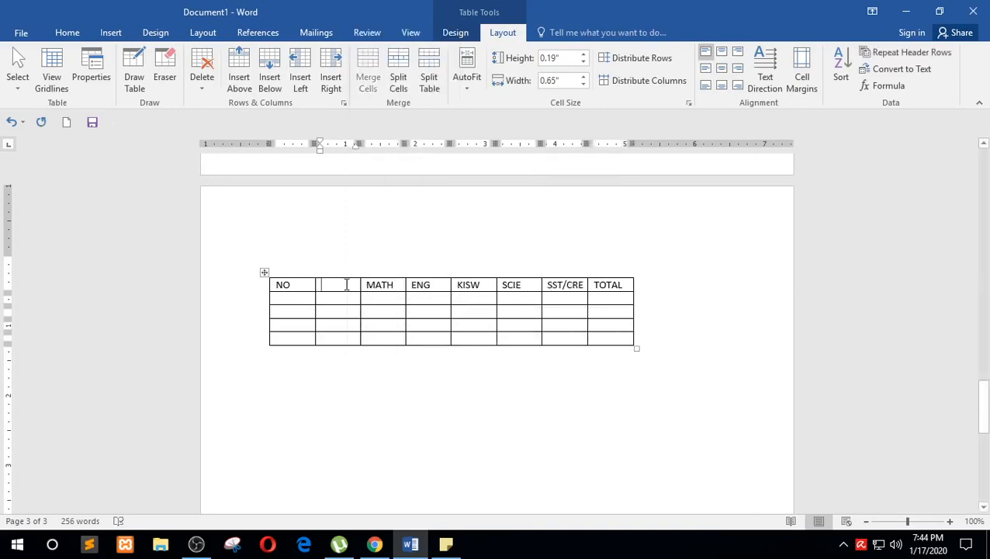
pyautogui.write('N')
pyautogui.press('BackSpace')
pyautogui.write('NAME')
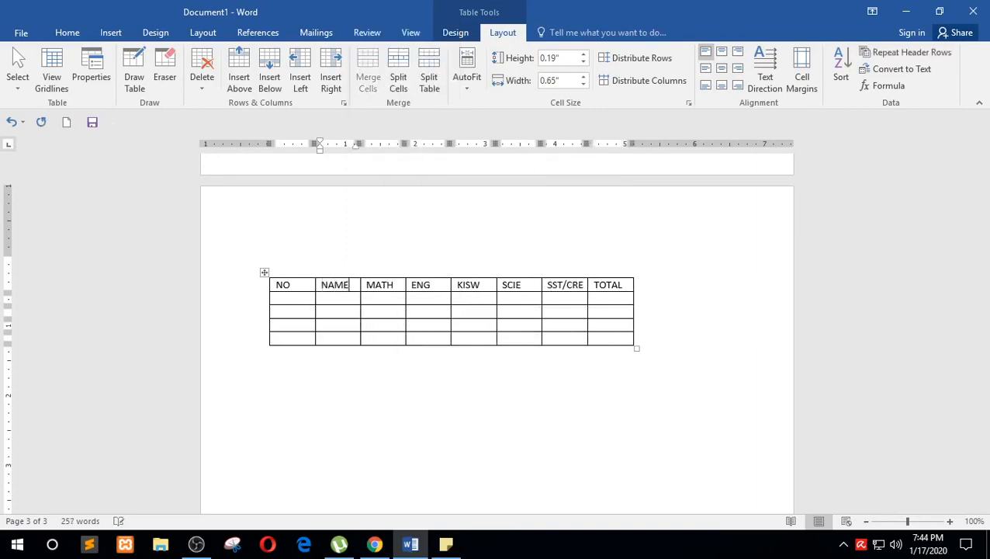
pyautogui.press('Down')
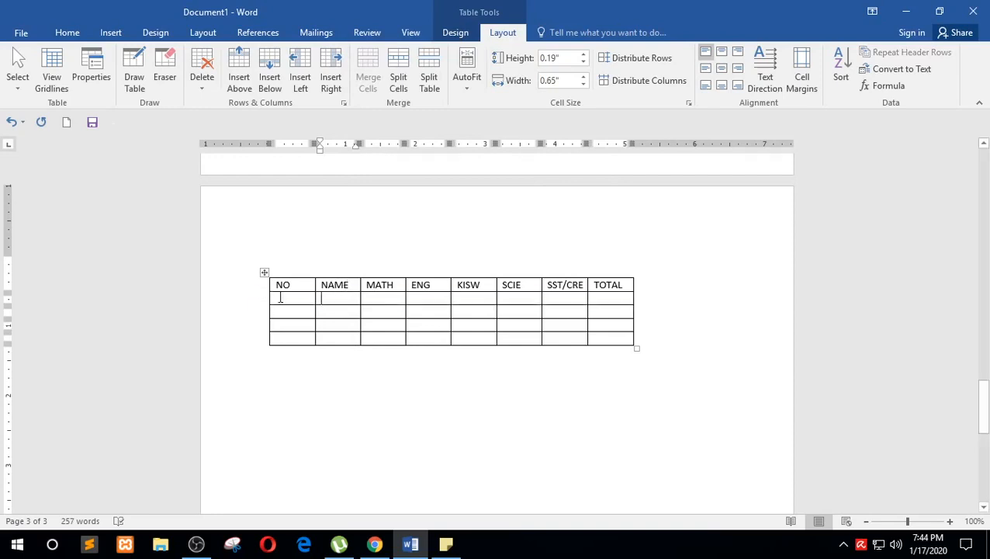
# Apply automatic numbering from 1 to 4 to the empty cells under the NO heading
pyautogui.moveTo(281, 297); pyautogui.dragTo(284, 338)
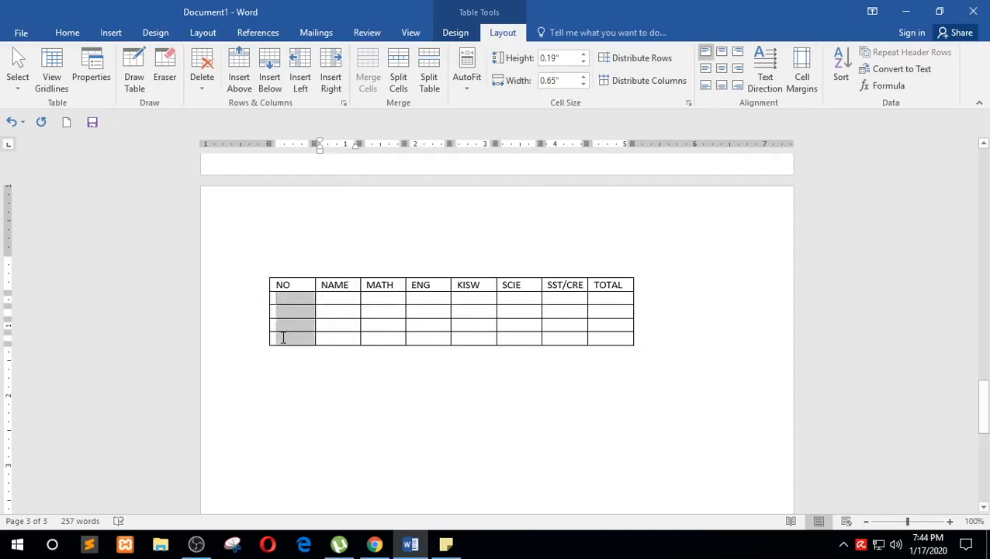
pyautogui.click(74, 36)
pyautogui.click(344, 60)
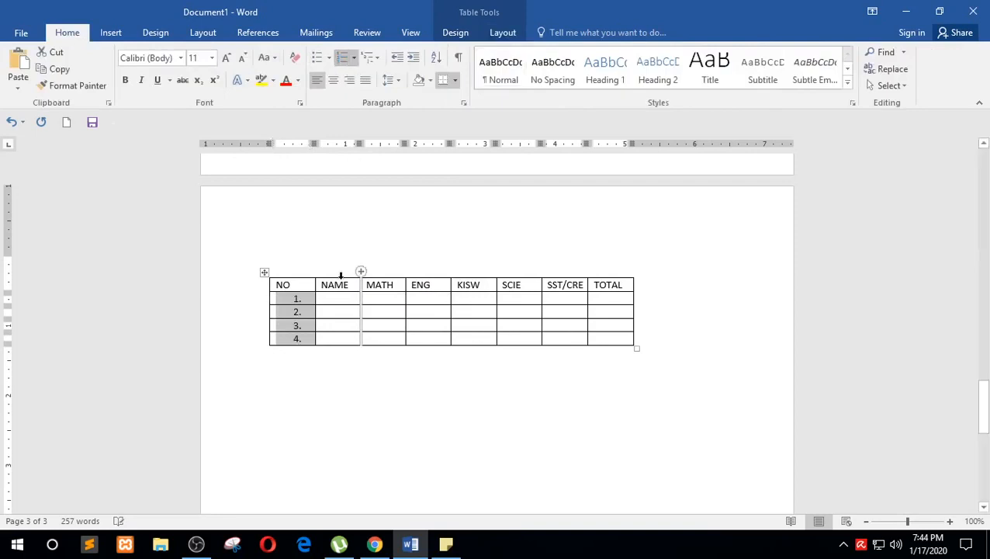
# Widen the NAME column to about 1.5 inches by moving its border with MATH
pyautogui.click(339, 297)
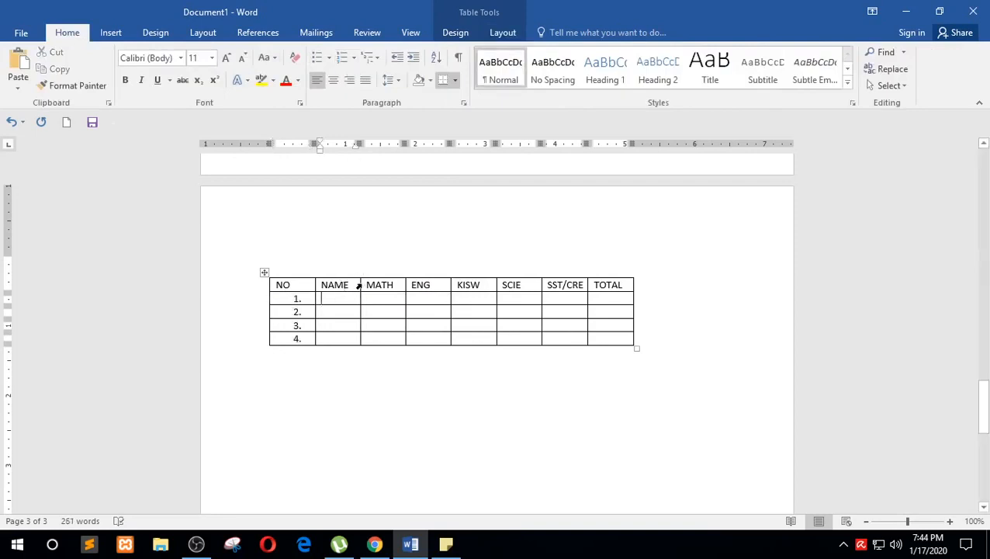
pyautogui.moveTo(359, 286); pyautogui.dragTo(418, 286)
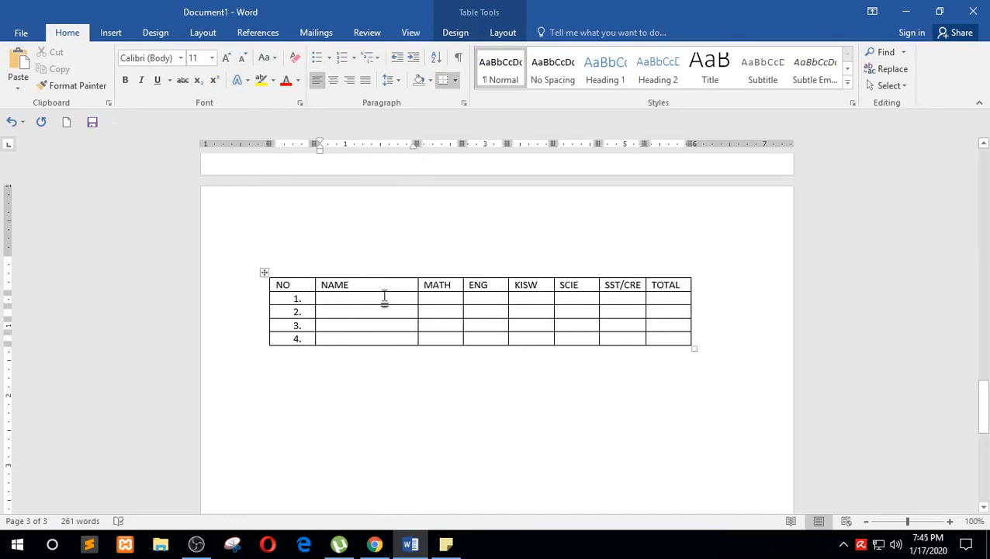
# Fill the four numbered cells under the NAME heading with student first names in capitals
pyautogui.write('MOSES')
pyautogui.press('Down')
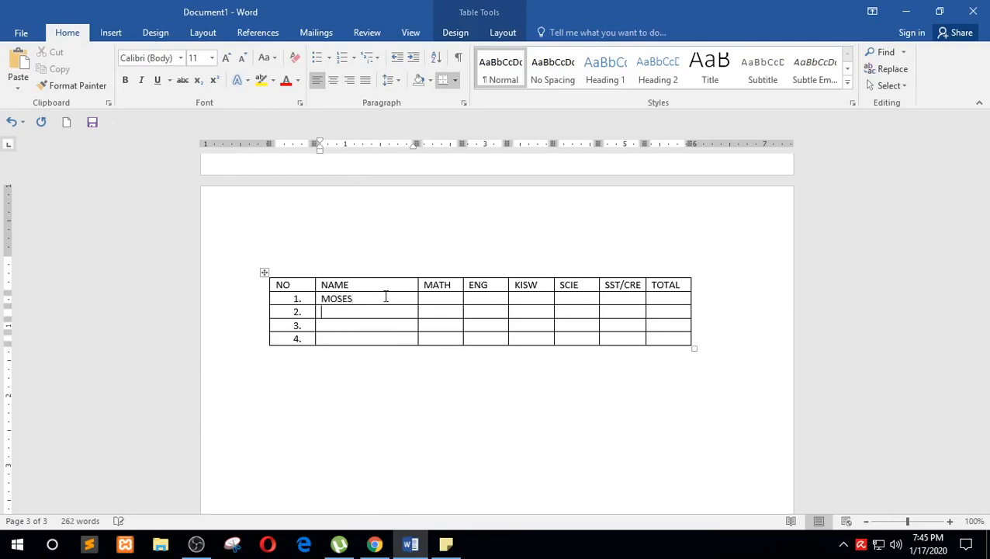
pyautogui.write('MOSE')
pyautogui.press('Down')
pyautogui.write('MOSESMOSES')
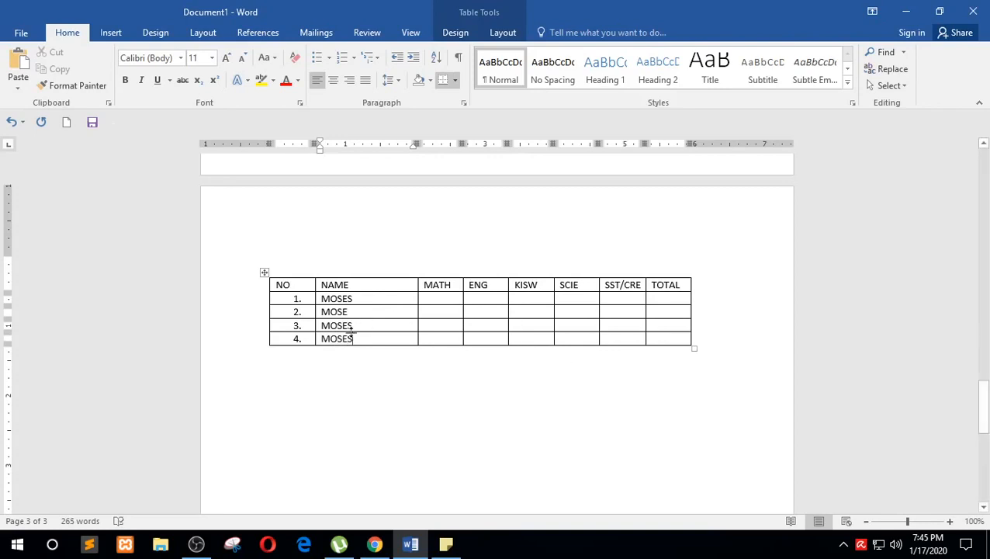
# Insert a new row below row 4 of the marks table
pyautogui.rightClick(381, 338)
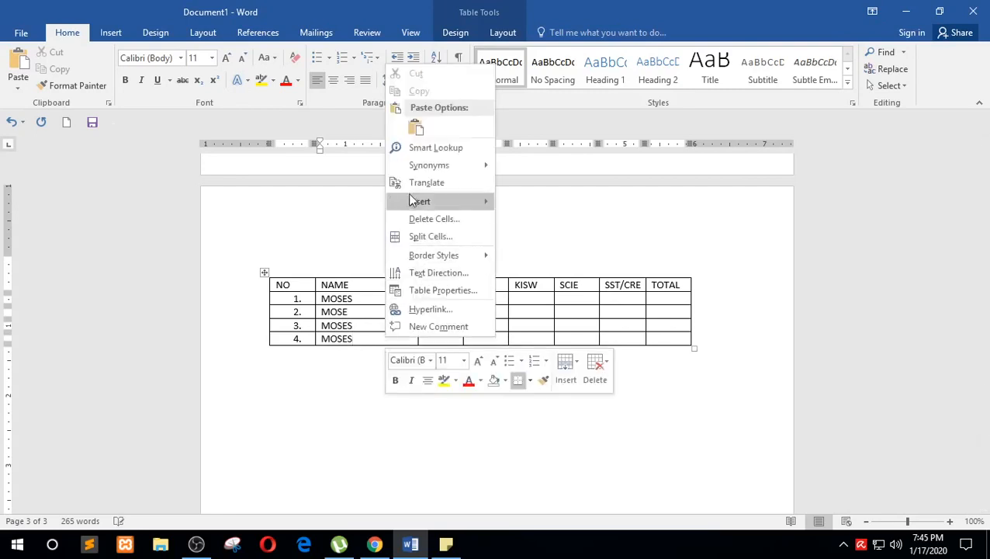
pyautogui.moveTo(412, 203)
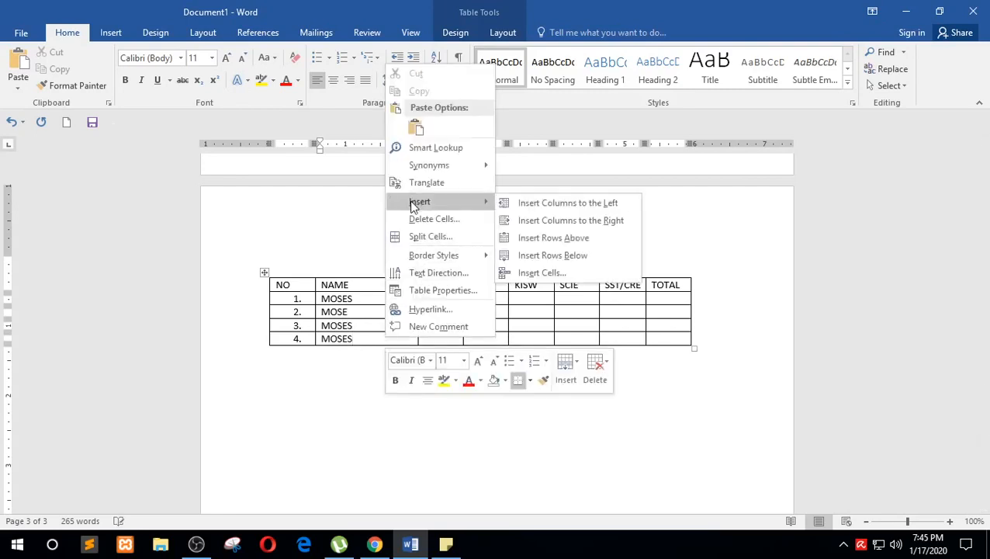
pyautogui.click(585, 254)
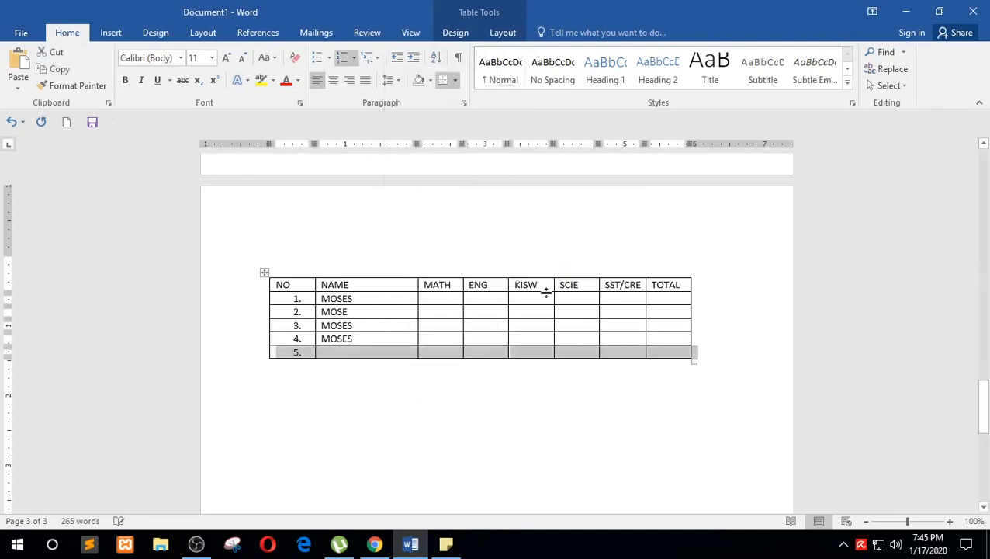
# Insert three more empty rows below row 5 of the table
pyautogui.click(359, 354)
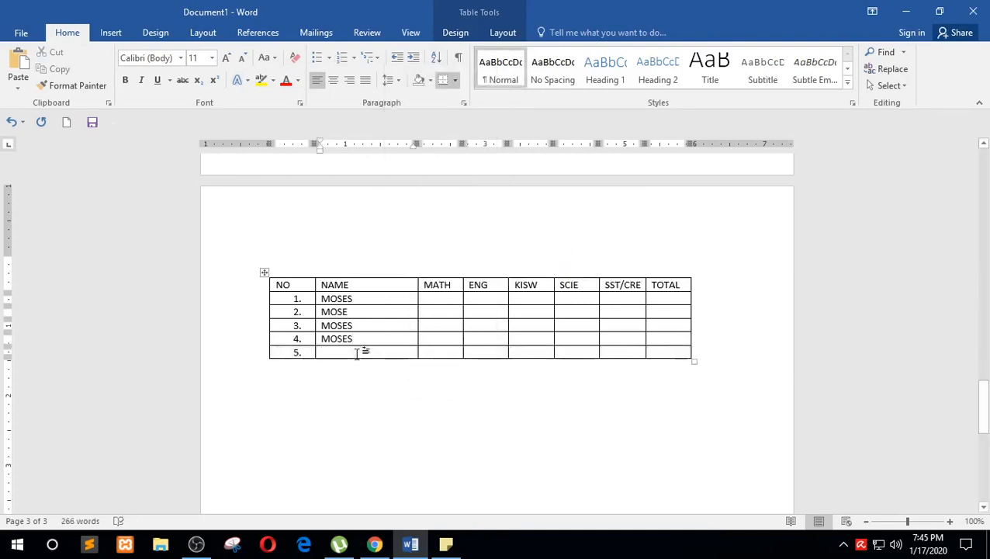
pyautogui.click(502, 32)
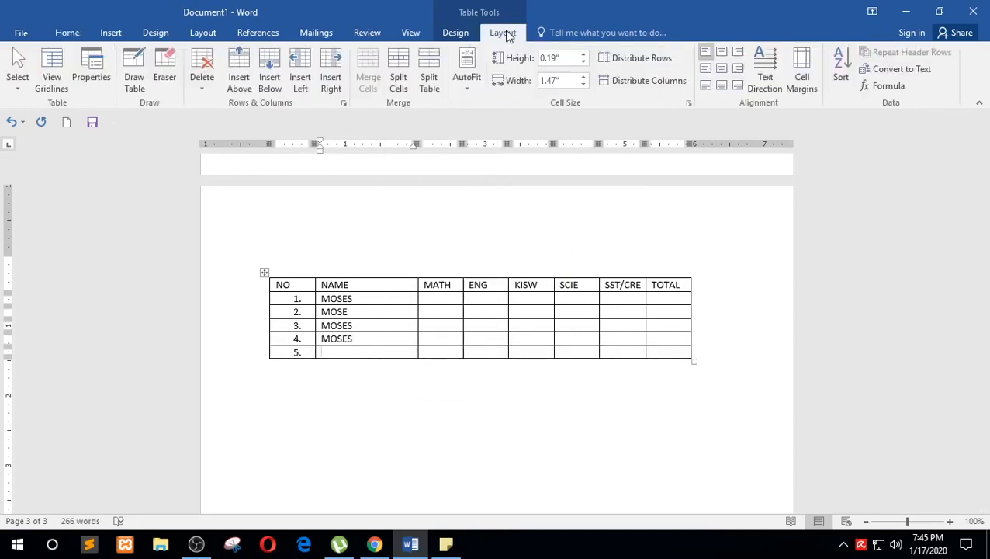
pyautogui.click(272, 87)
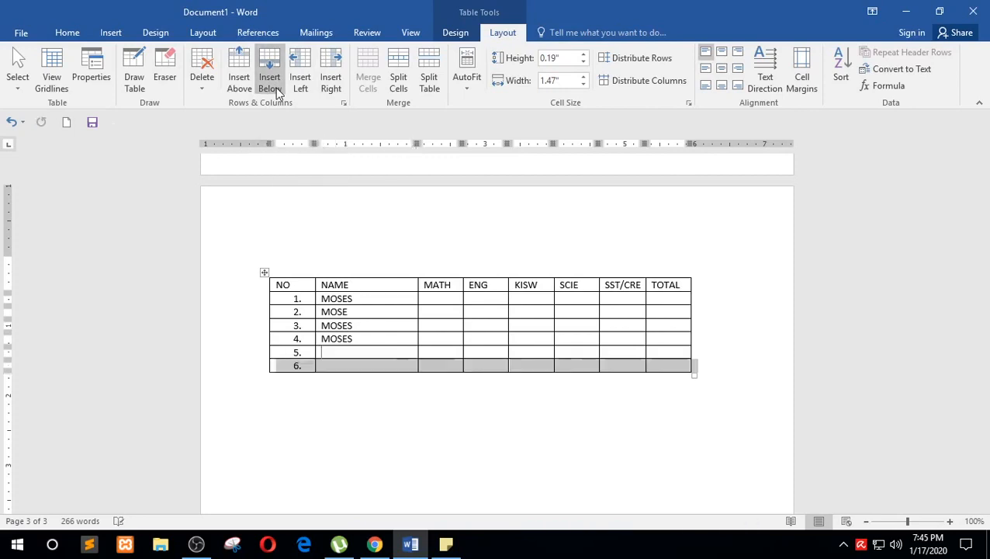
pyautogui.click(271, 87)
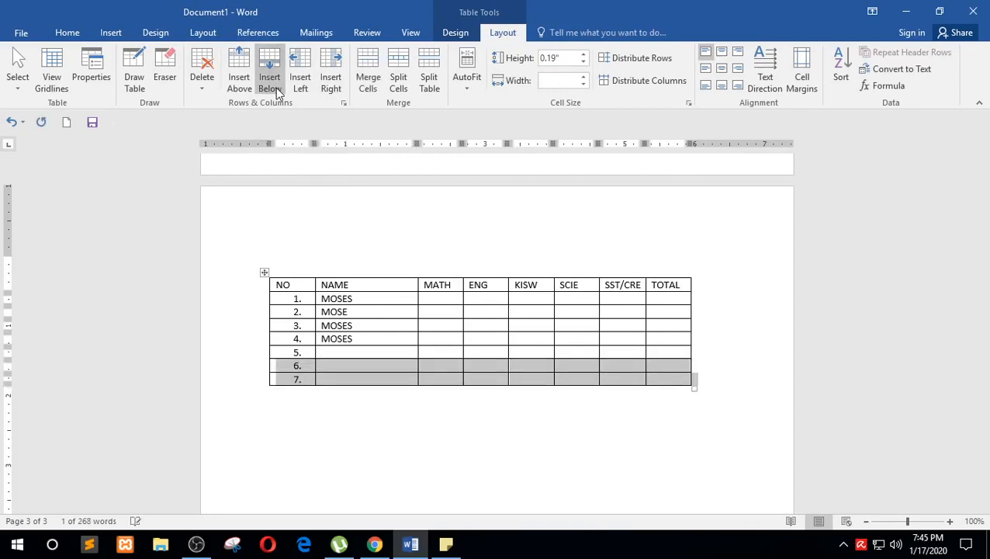
pyautogui.click(278, 91)
# Insert a row above row 6 and append a tenth numbered row at the end of the table
pyautogui.click(334, 366)
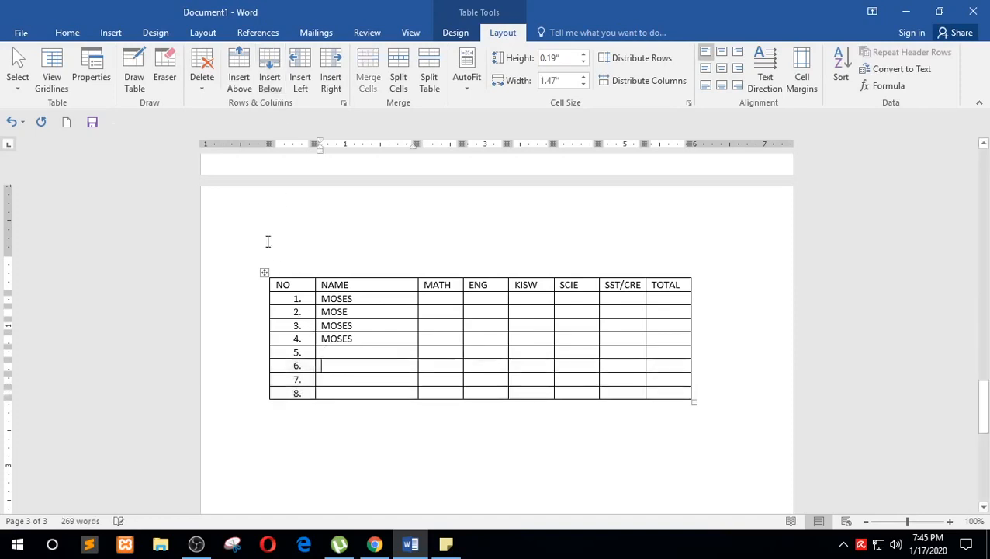
pyautogui.click(239, 76)
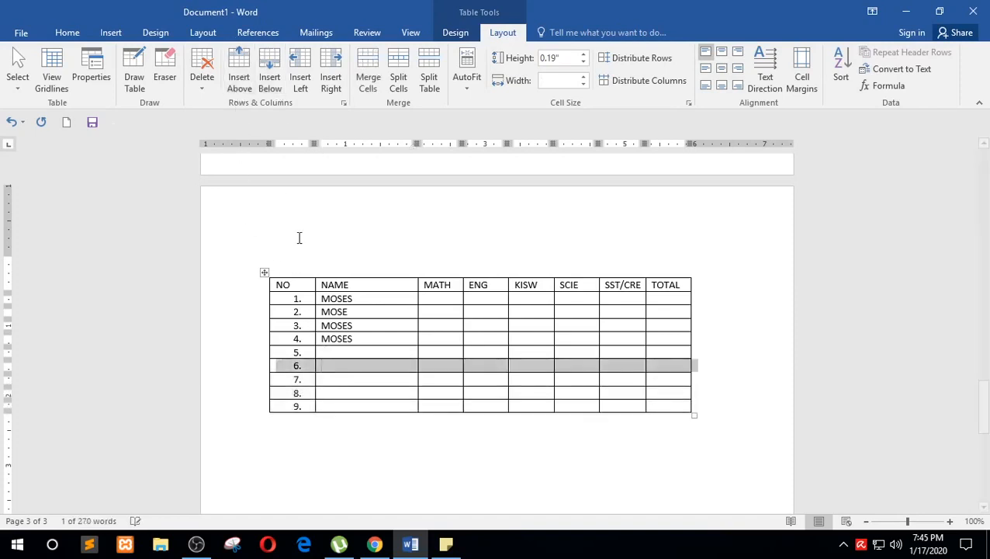
pyautogui.click(338, 377)
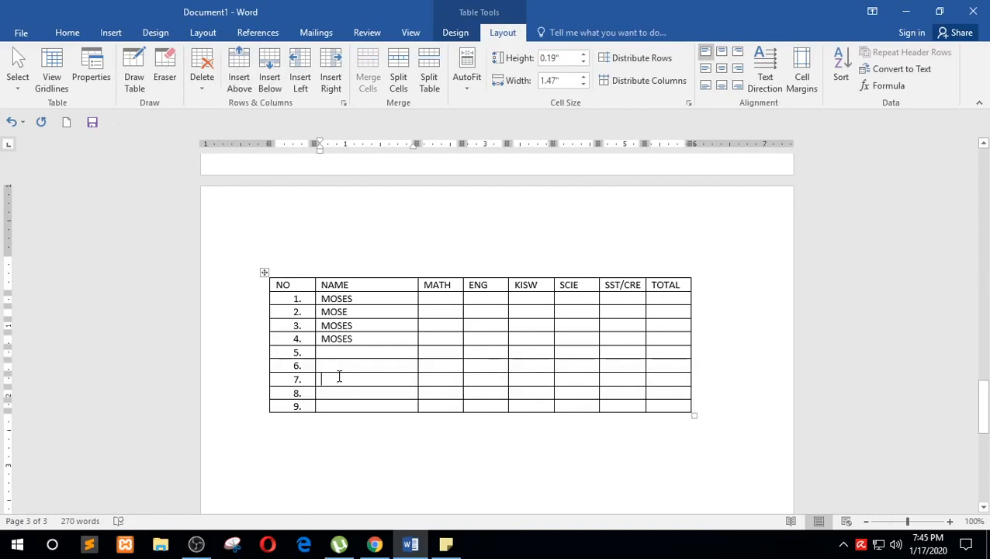
pyautogui.click(669, 406)
pyautogui.press('Tab')
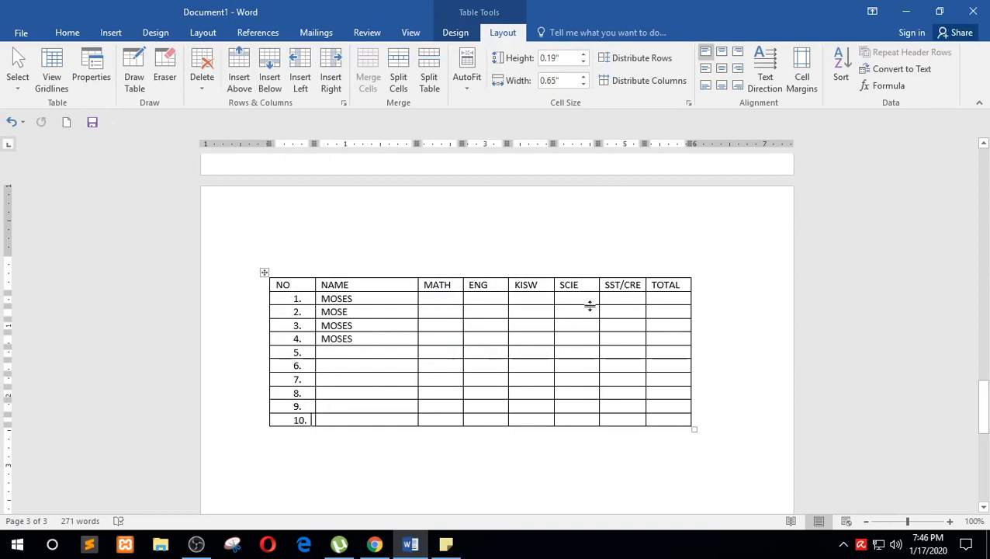
# Insert an empty row above the heading row of the marks table
pyautogui.click(381, 283)
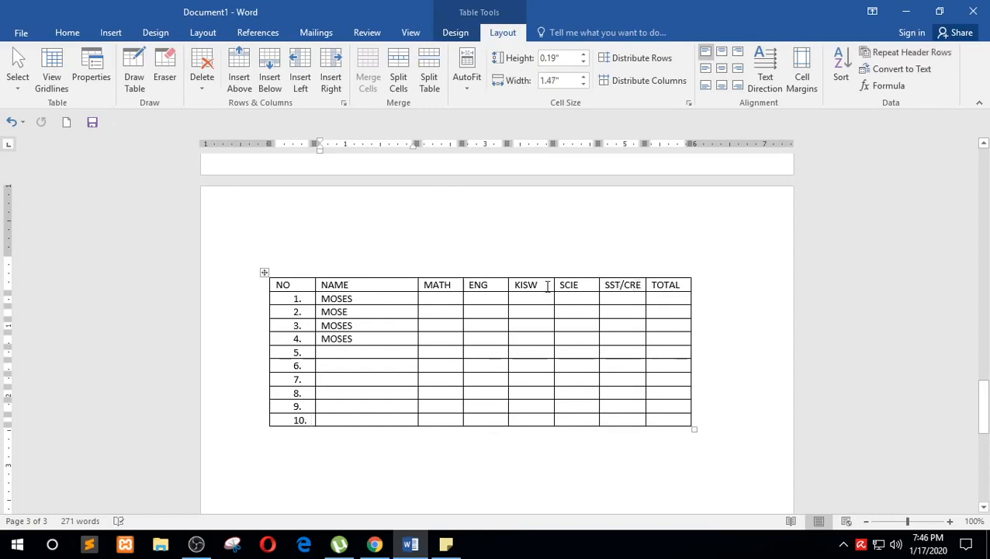
pyautogui.rightClick(548, 287)
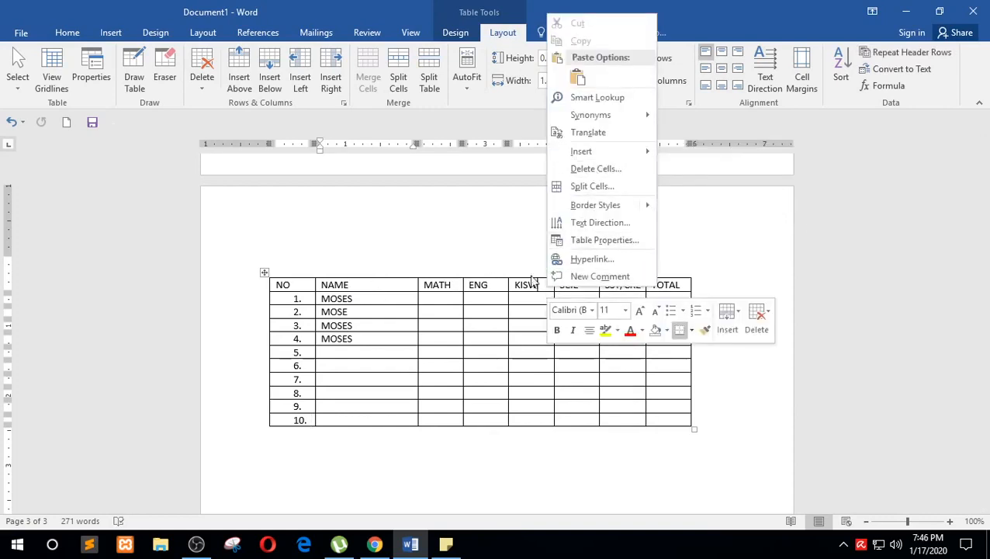
pyautogui.click(534, 281)
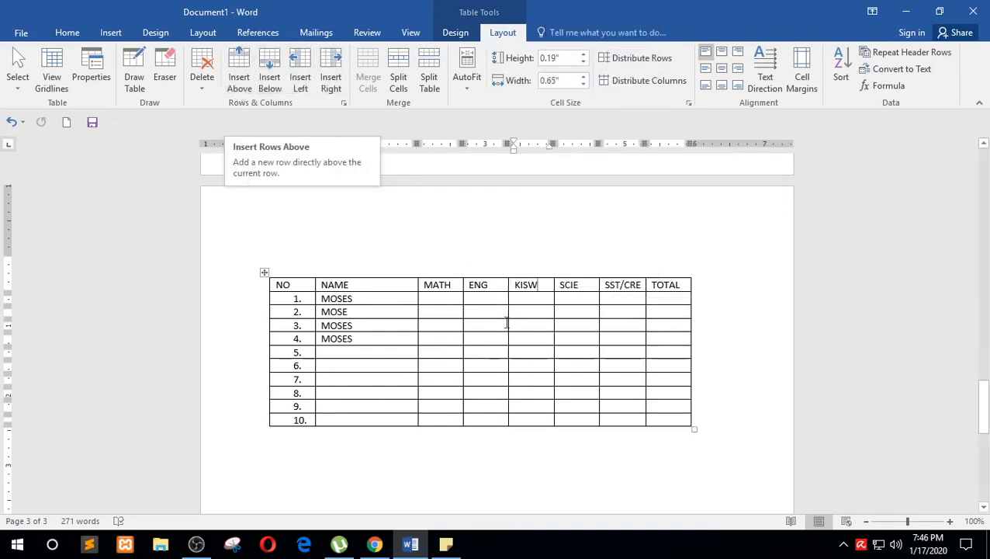
pyautogui.click(495, 284)
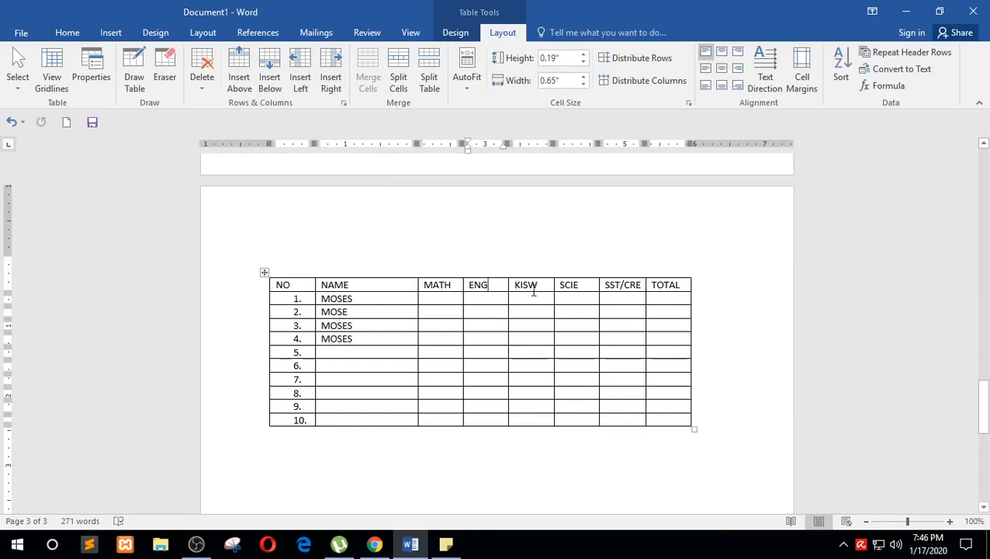
pyautogui.click(243, 74)
pyautogui.click(457, 285)
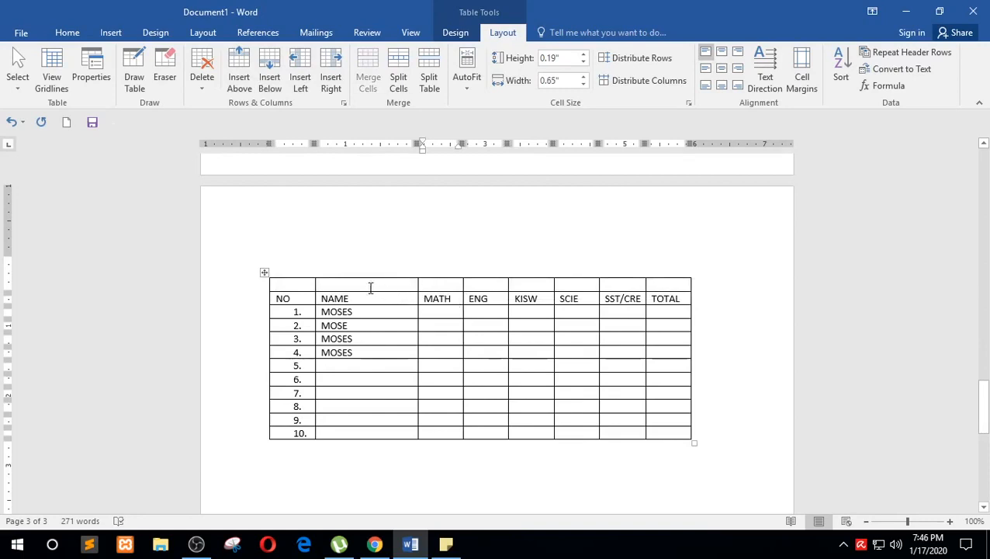
# Merge the empty top-row cells above NAME through SST/CRE into one cell and undo the merge
pyautogui.moveTo(357, 285); pyautogui.dragTo(628, 288)
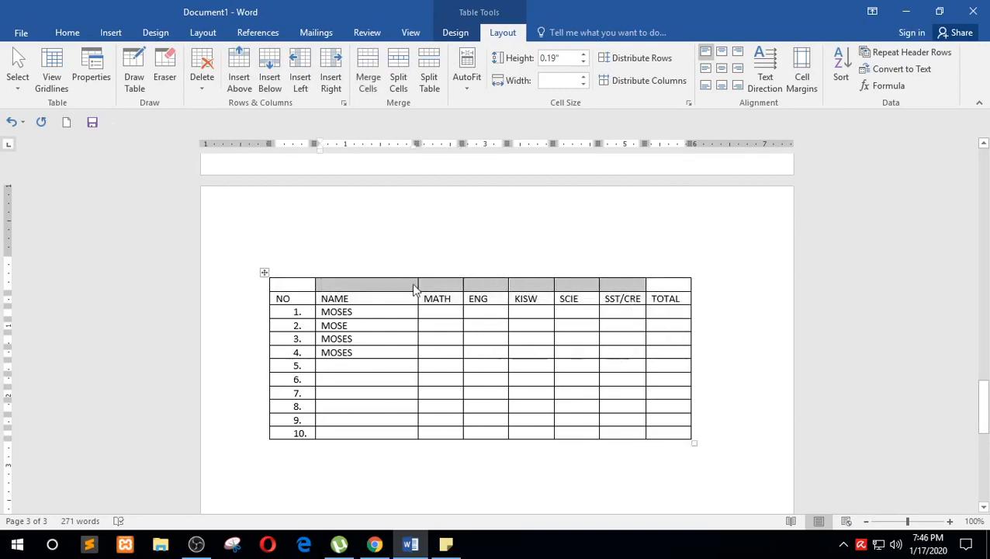
pyautogui.click(414, 287)
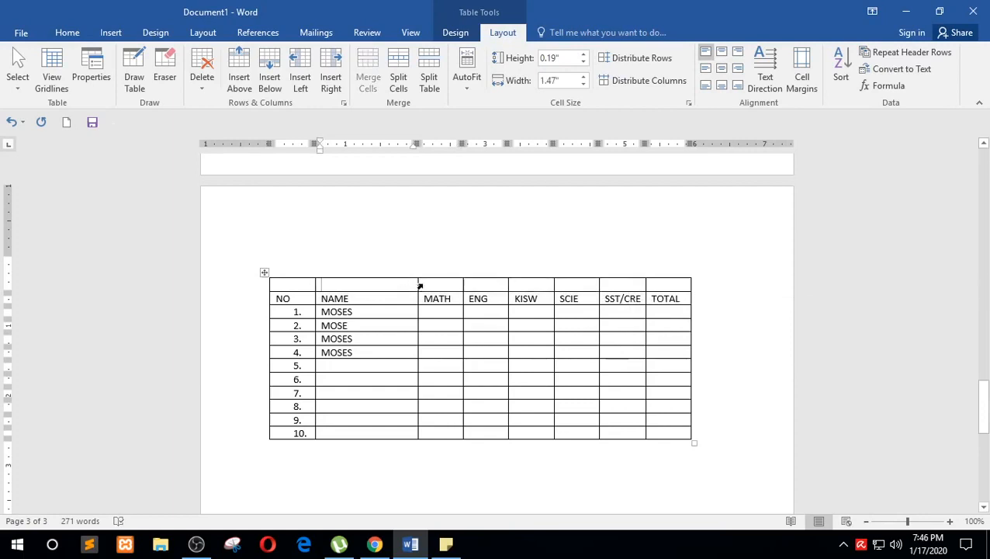
pyautogui.moveTo(385, 284); pyautogui.dragTo(611, 289)
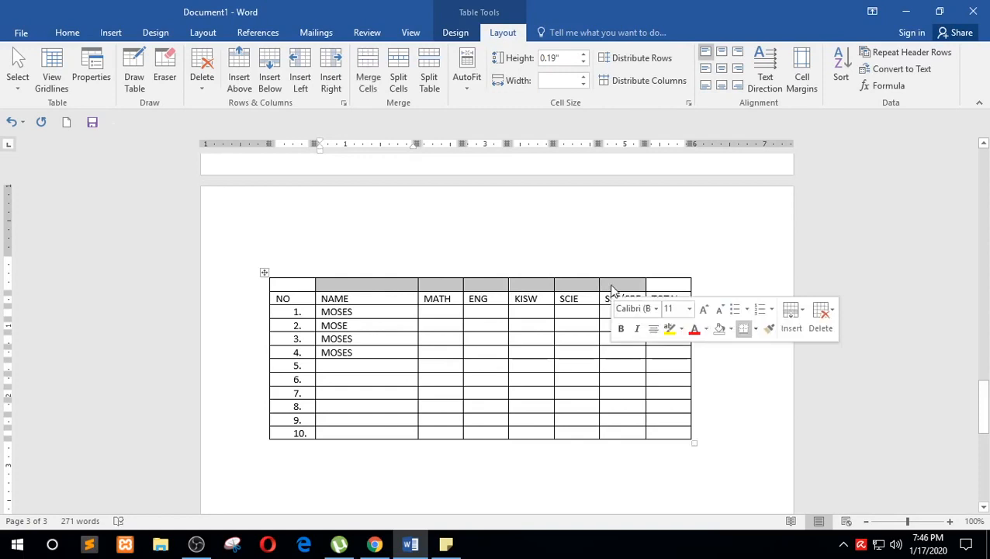
pyautogui.rightClick(612, 290)
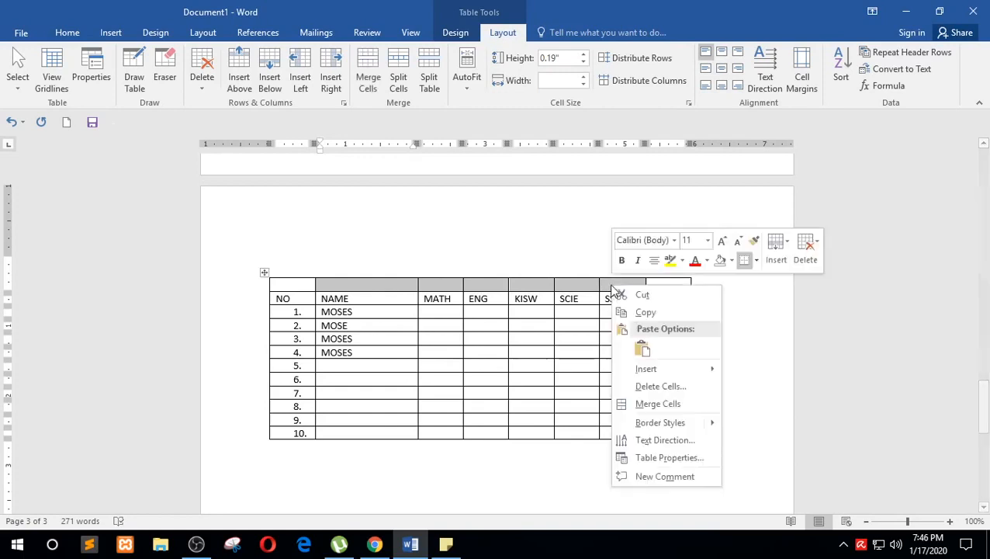
pyautogui.click(658, 404)
pyautogui.press('Left')
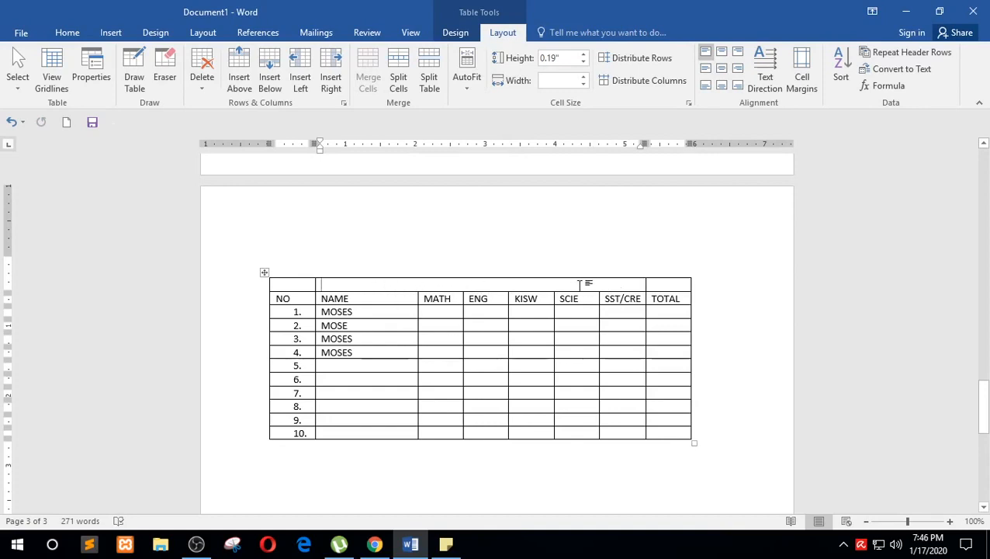
pyautogui.hotkey('ctrl', 'z')
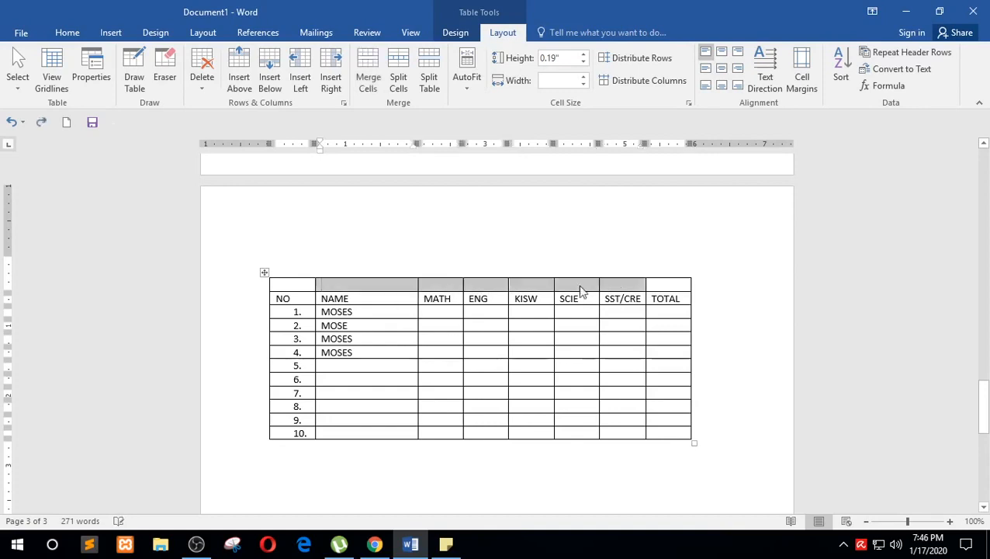
# Repeat the merge of the top-row cells spanning NAME to SST/CRE and undo it again
pyautogui.click(376, 287)
pyautogui.click(446, 286)
pyautogui.click(488, 286)
pyautogui.click(536, 285)
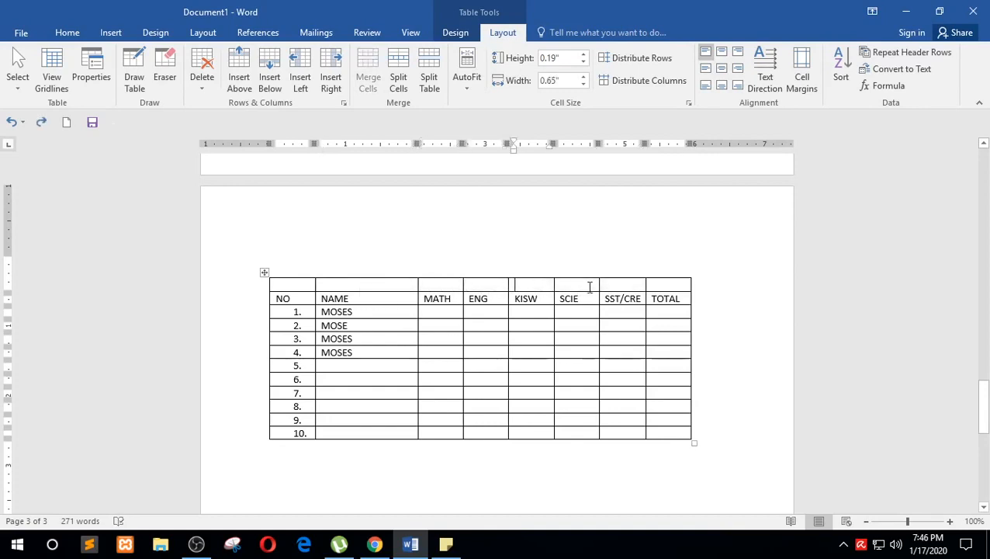
pyautogui.click(588, 286)
pyautogui.click(617, 287)
pyautogui.moveTo(369, 287); pyautogui.dragTo(616, 290)
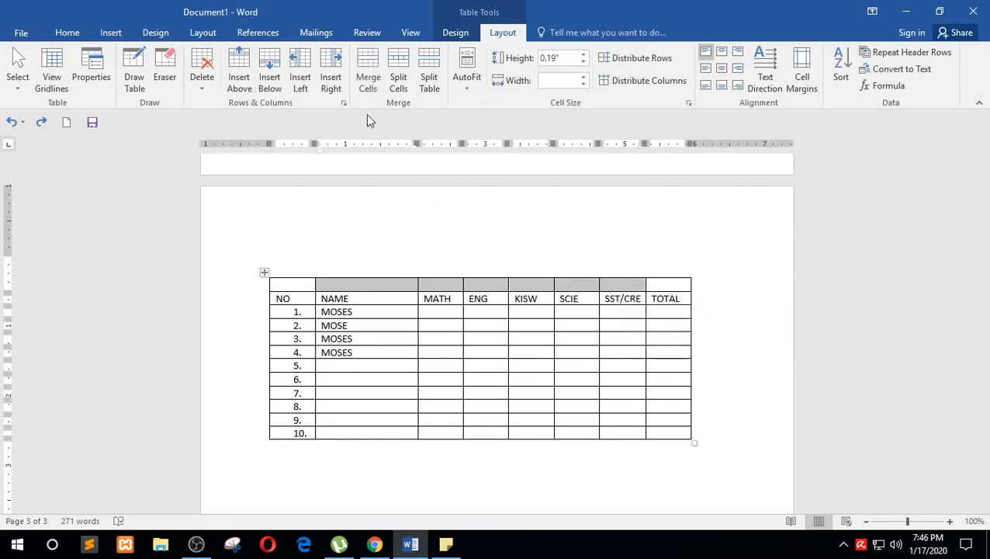
pyautogui.click(375, 71)
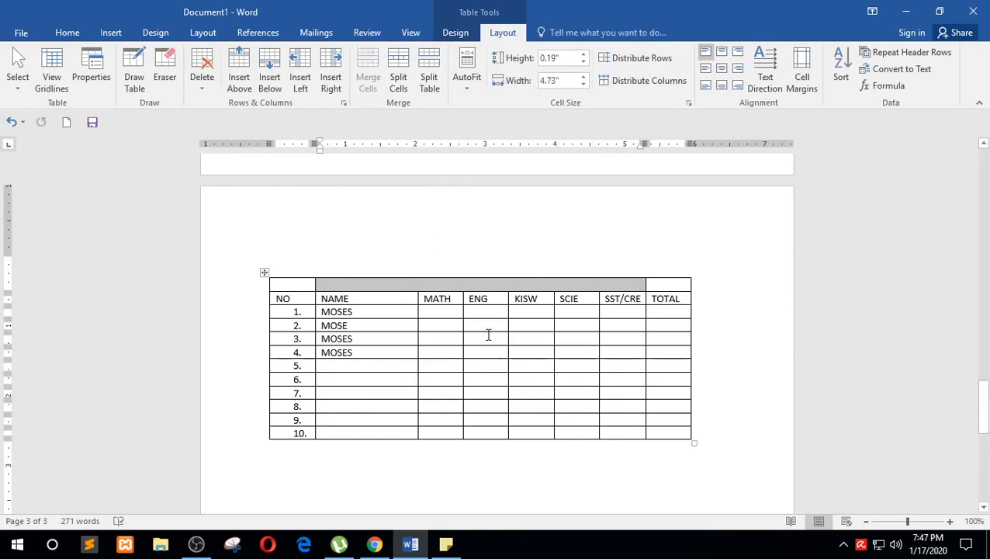
pyautogui.click(482, 338)
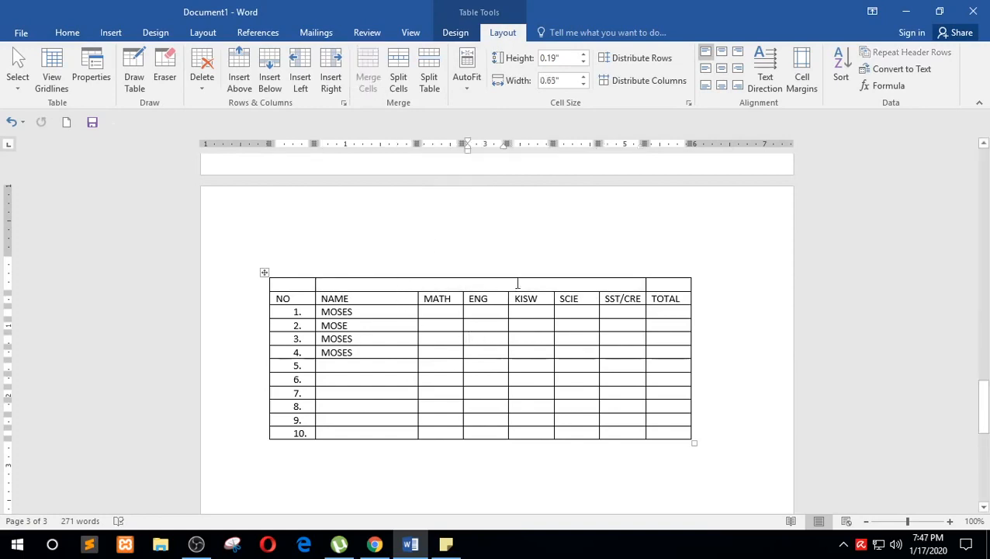
pyautogui.hotkey('ctrl', 'z')
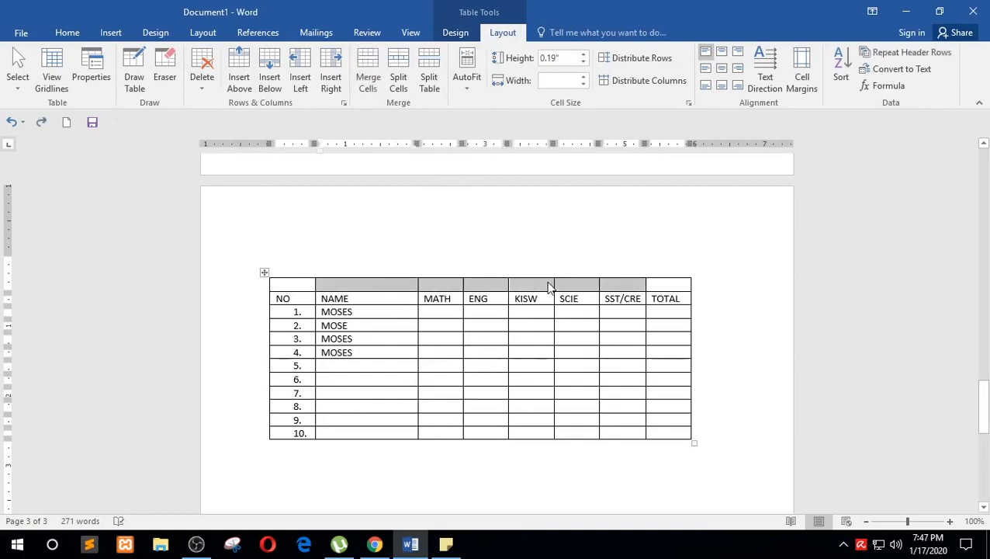
# Erase the vertical borders between the top-row cells from NAME to SST/CRE with the Table Eraser to form one cell
pyautogui.click(548, 282)
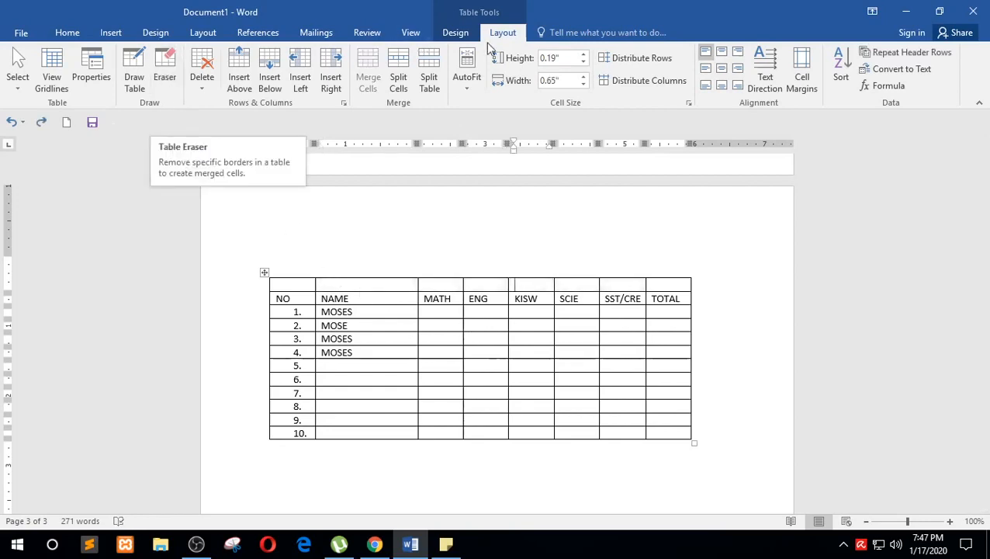
pyautogui.click(166, 78)
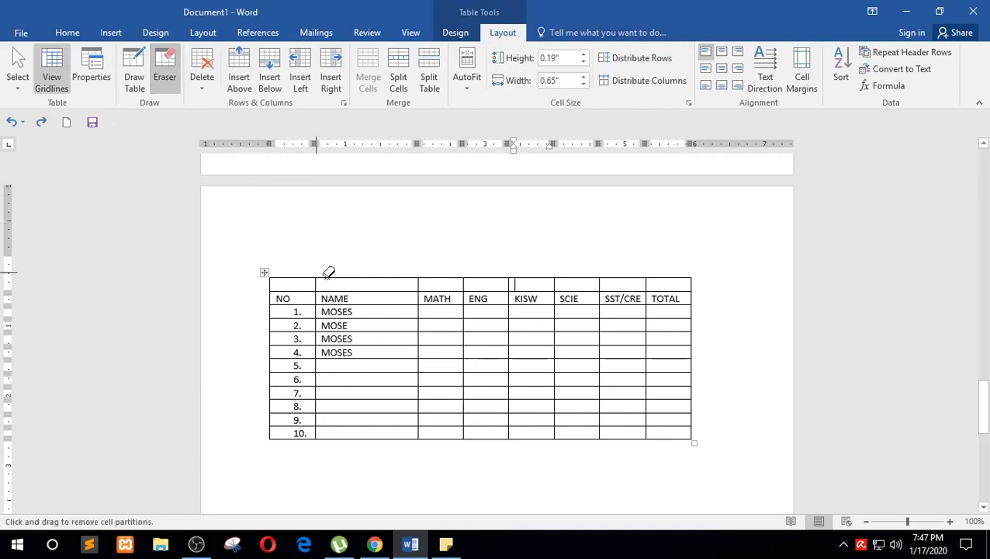
pyautogui.click(419, 284)
pyautogui.click(463, 283)
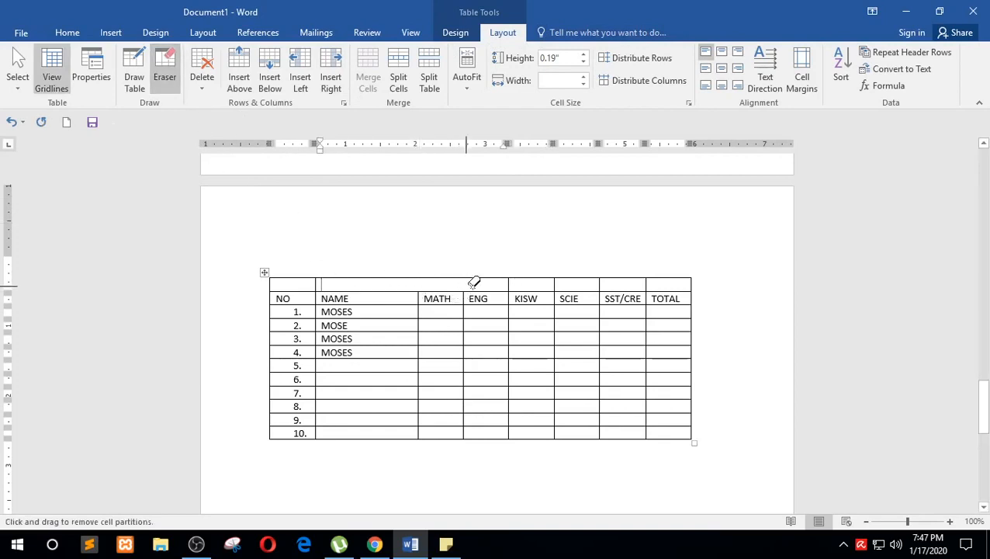
pyautogui.click(509, 283)
pyautogui.click(554, 282)
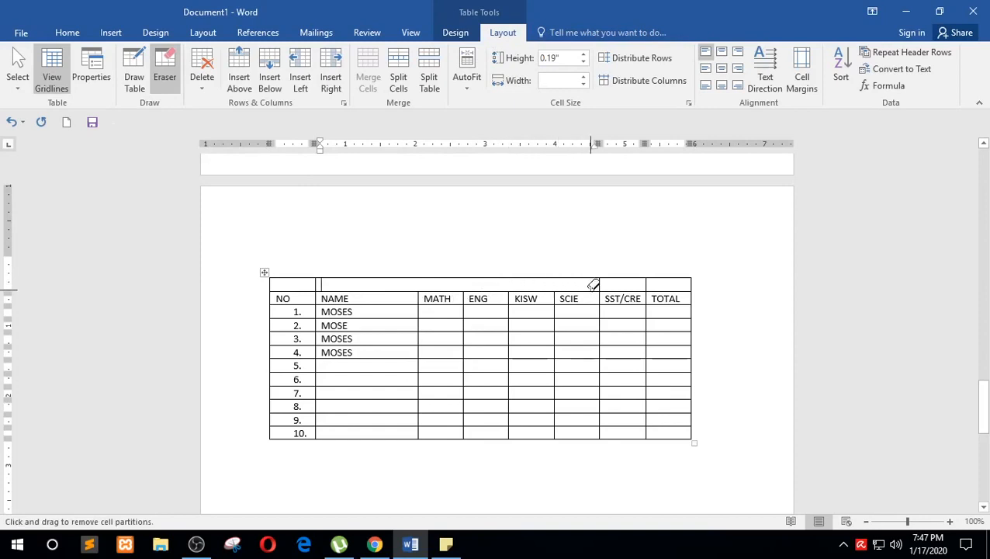
pyautogui.click(600, 282)
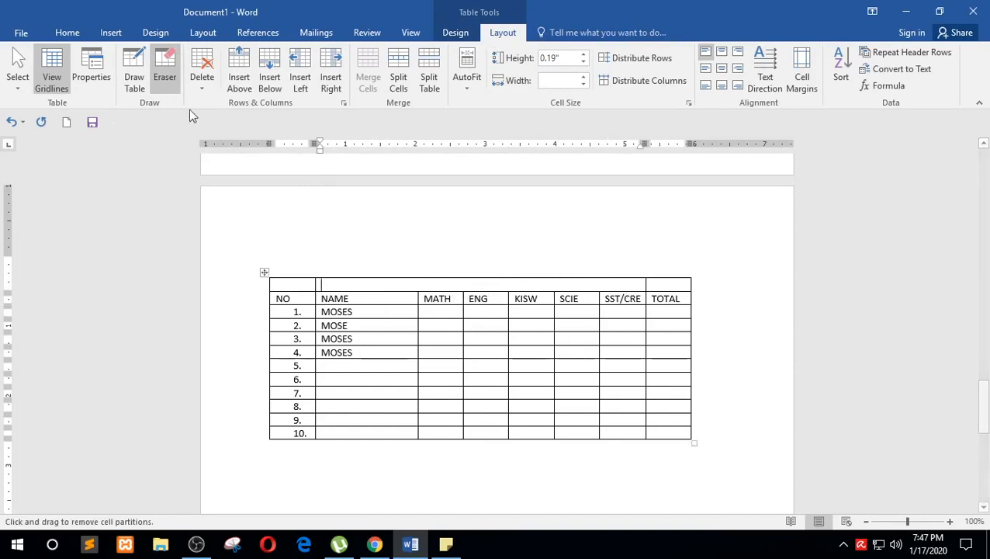
pyautogui.click(165, 78)
pyautogui.click(500, 363)
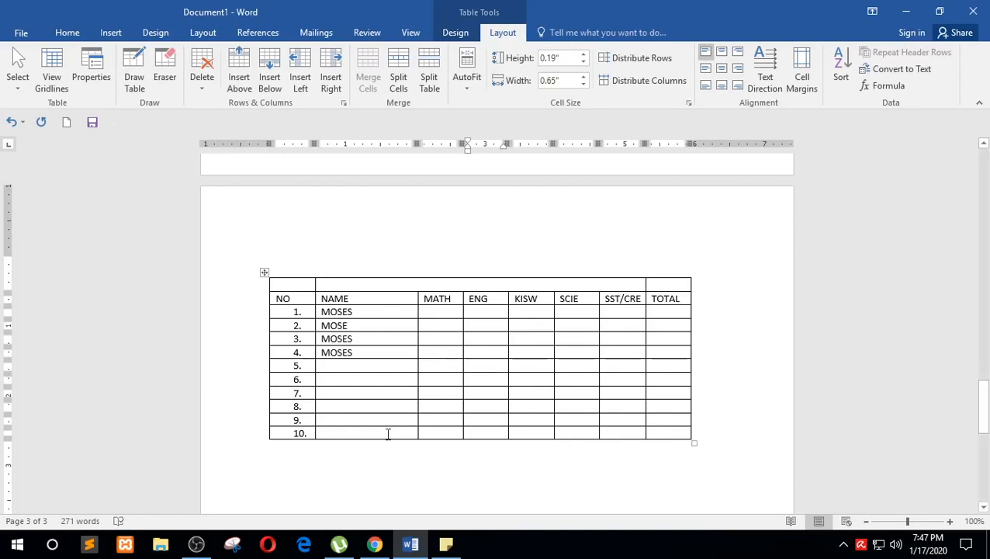
# Split the merged top-row cell above NAME through SST/CRE into 3 columns and 2 rows
pyautogui.click(468, 284)
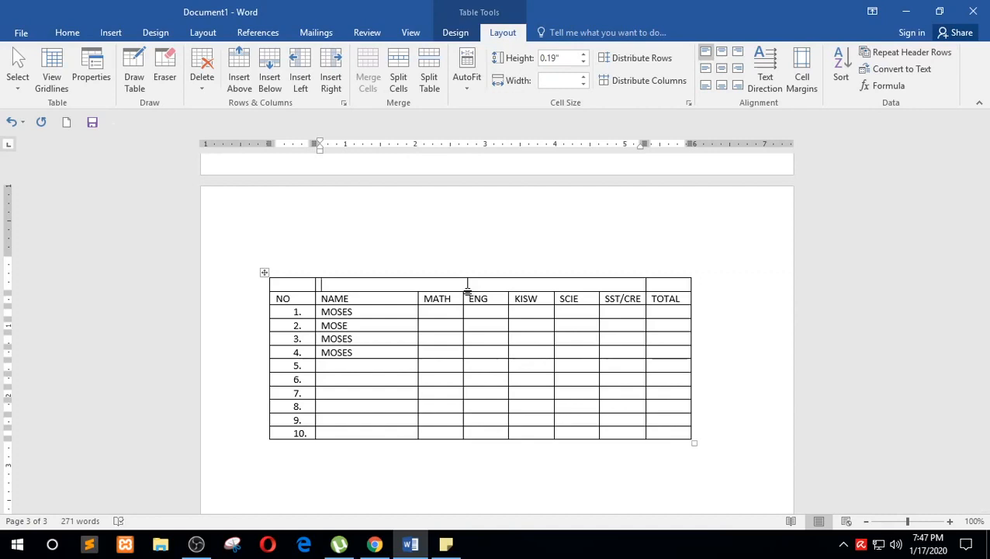
pyautogui.rightClick(467, 287)
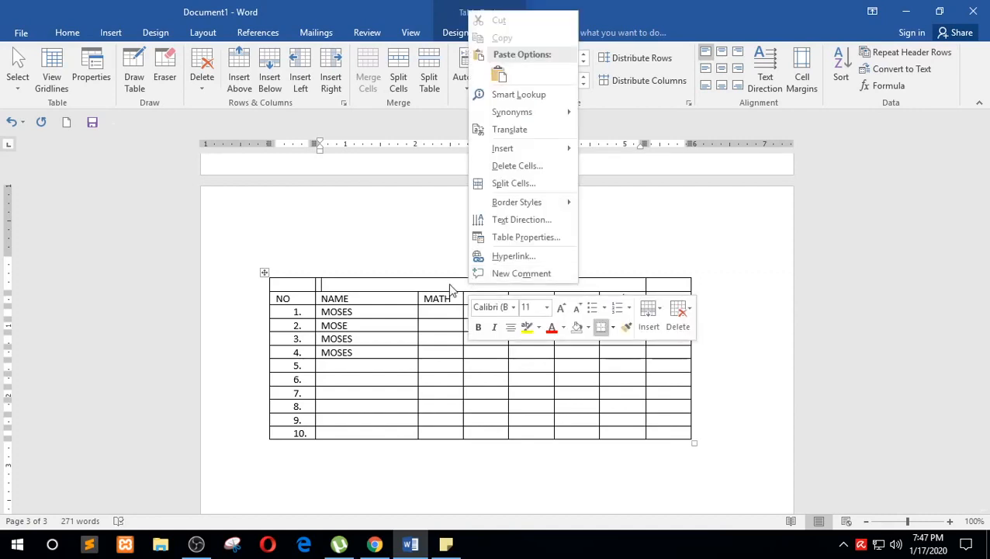
pyautogui.click(463, 289)
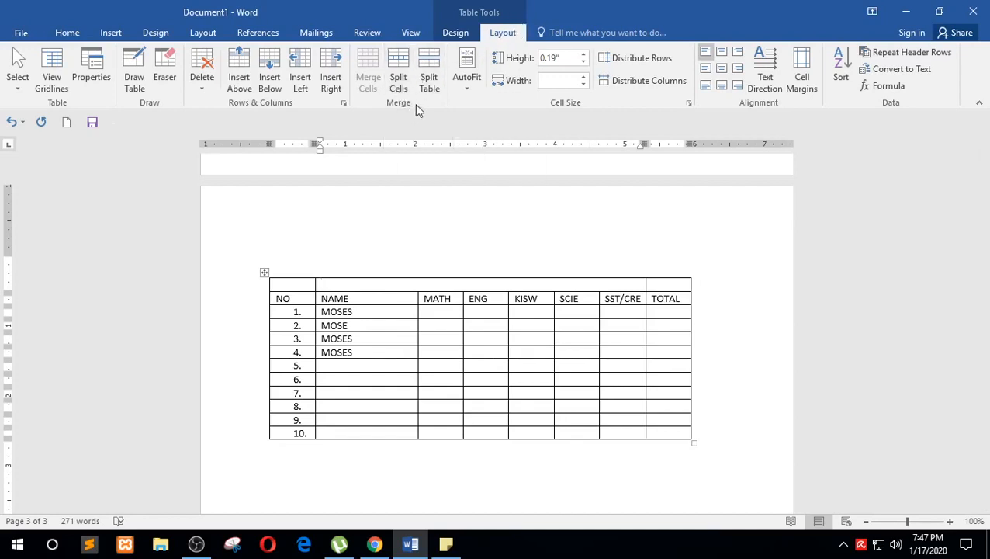
pyautogui.click(133, 90)
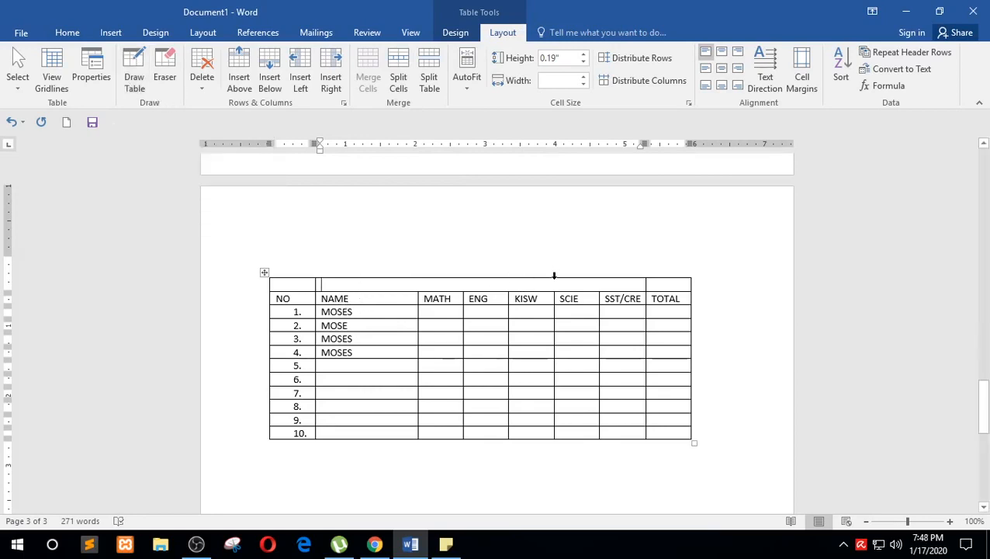
pyautogui.rightClick(444, 285)
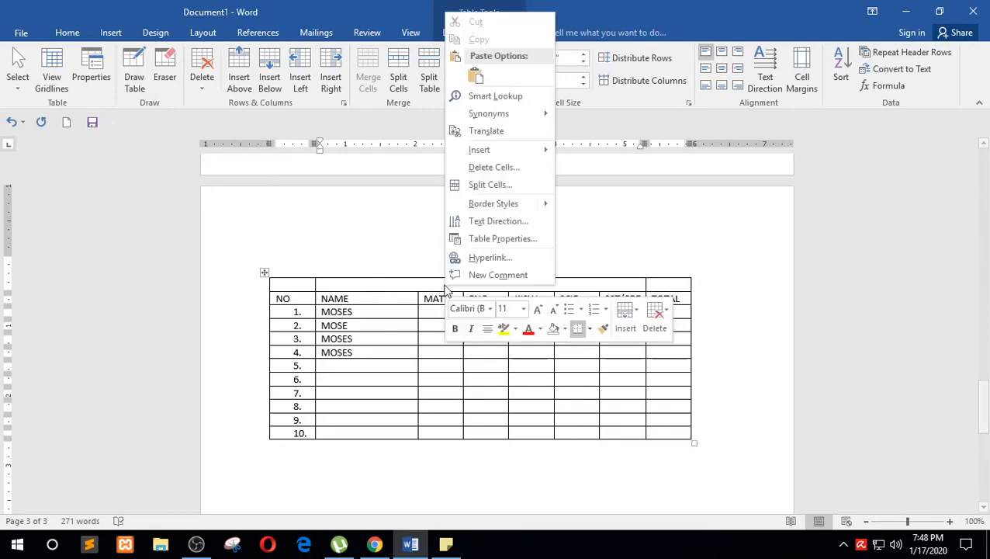
pyautogui.click(502, 187)
pyautogui.moveTo(497, 211); pyautogui.dragTo(466, 343)
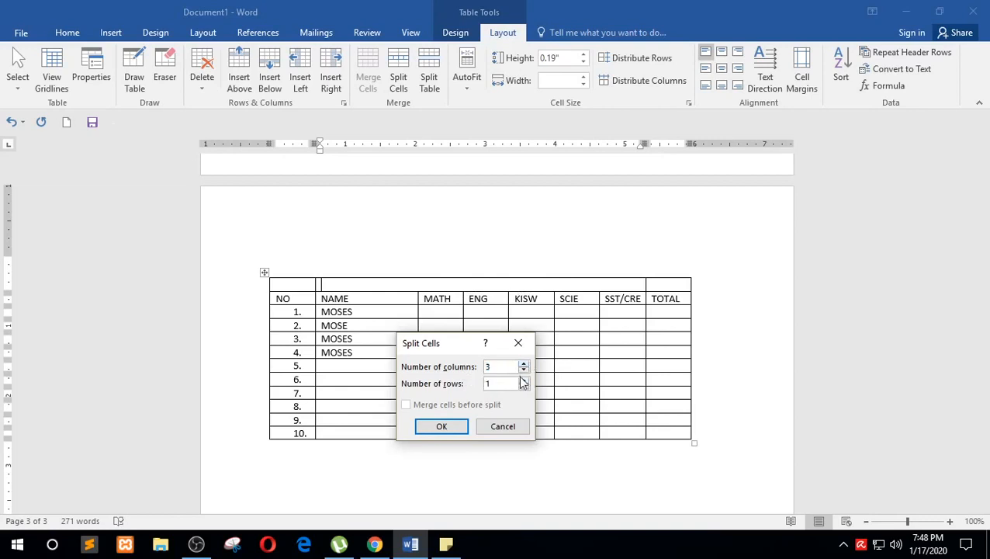
pyautogui.click(443, 426)
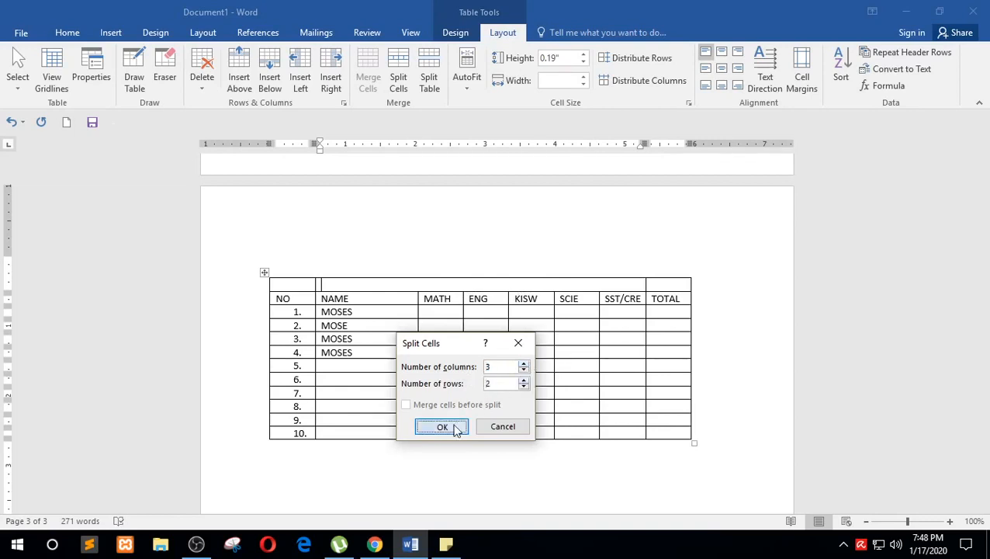
# Check the new small cells above the NAME column and undo the cell split
pyautogui.click(494, 287)
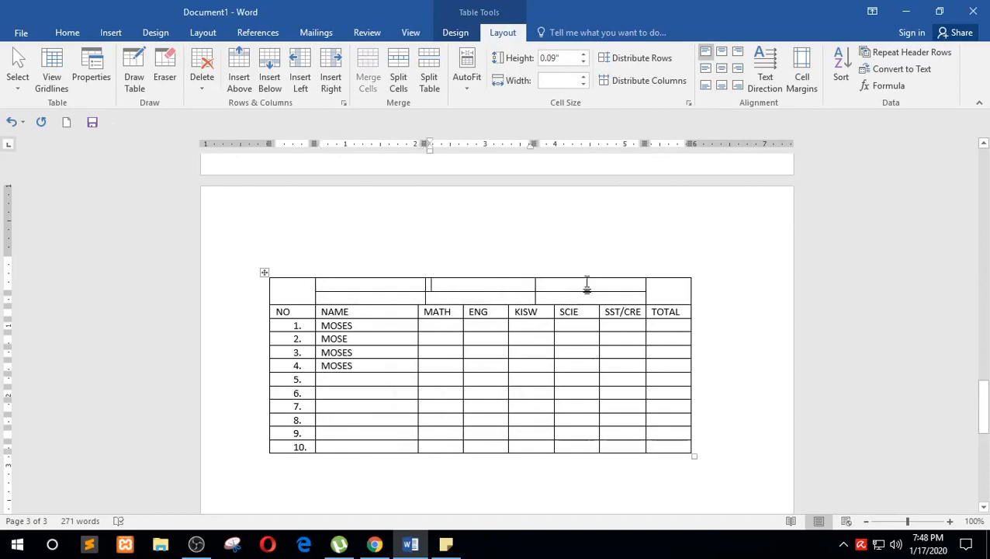
pyautogui.click(418, 289)
pyautogui.click(413, 298)
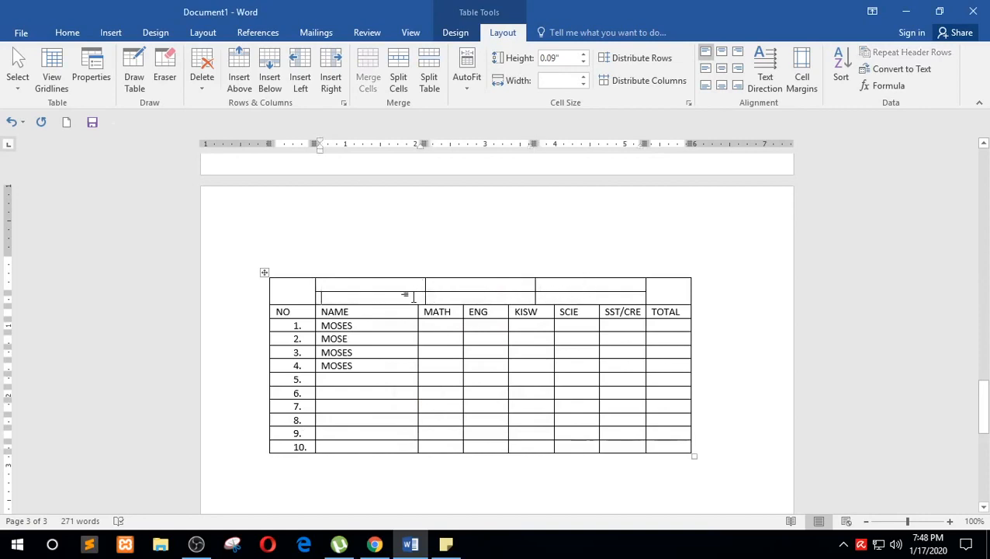
pyautogui.click(405, 284)
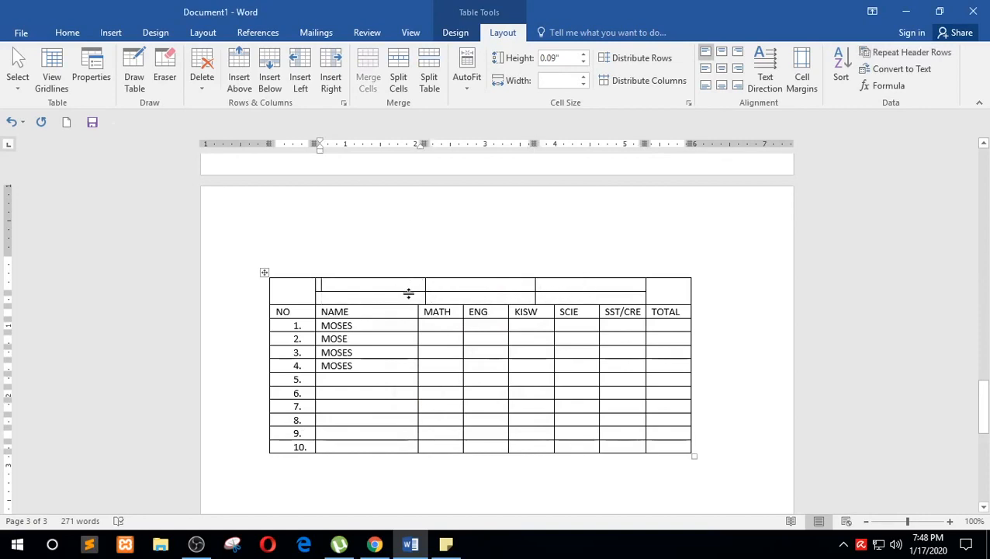
pyautogui.click(410, 294)
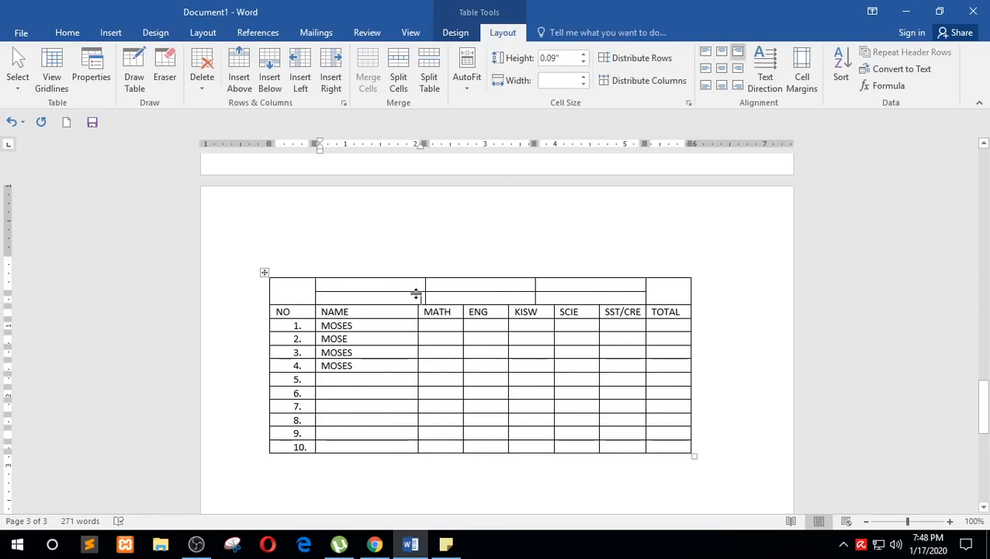
pyautogui.click(417, 290)
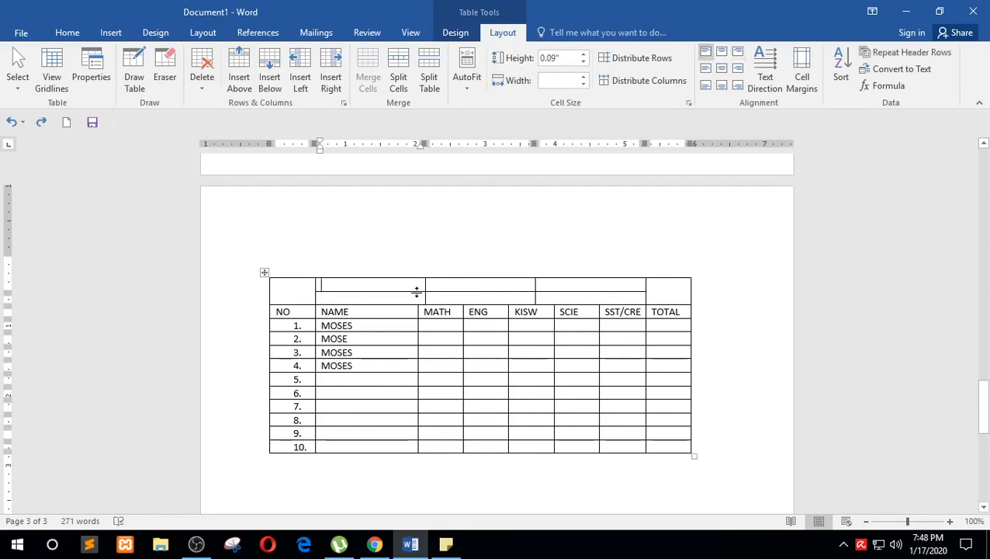
pyautogui.hotkey('ctrl', 'z')
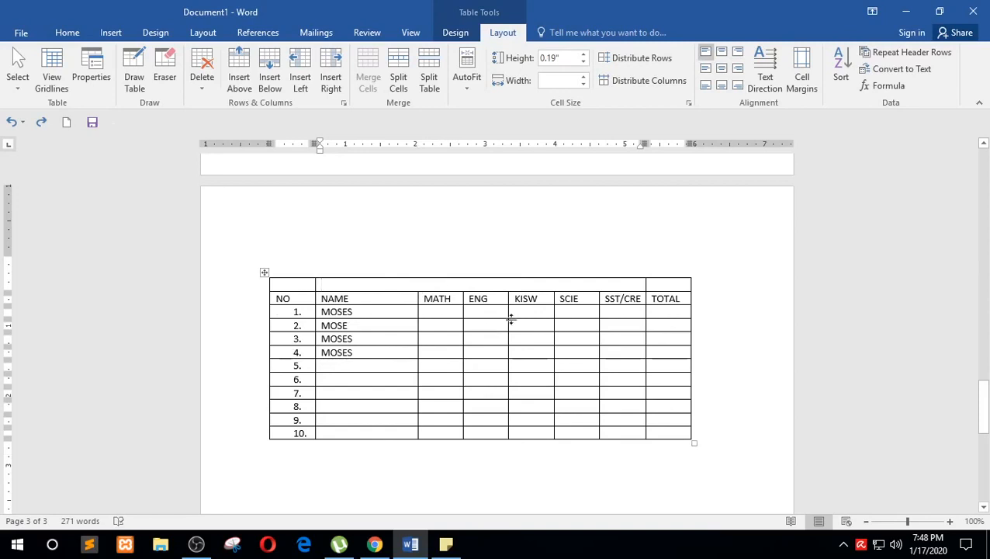
# Split the merged top-row cell into 4 columns and 3 rows and undo the split
pyautogui.click(409, 90)
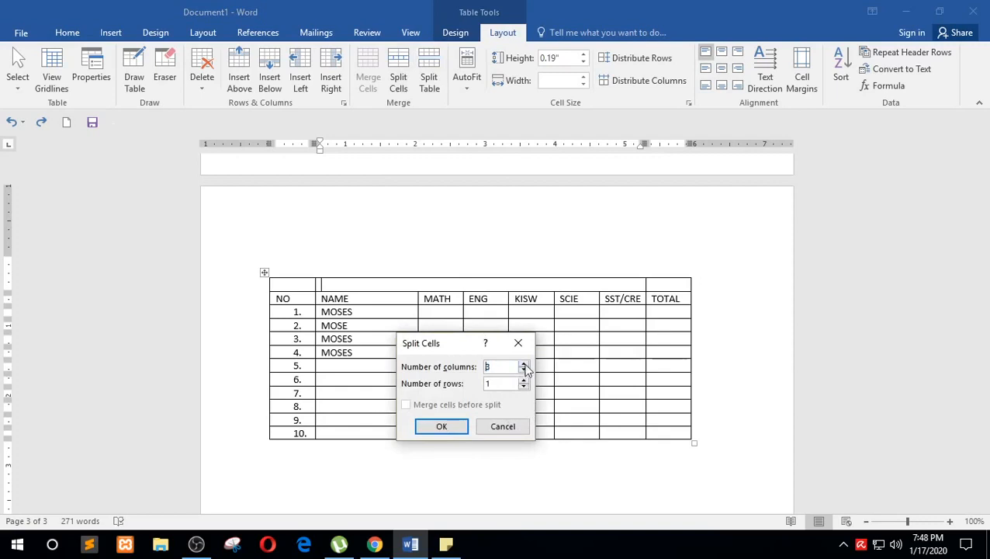
pyautogui.click(524, 380)
pyautogui.click(441, 426)
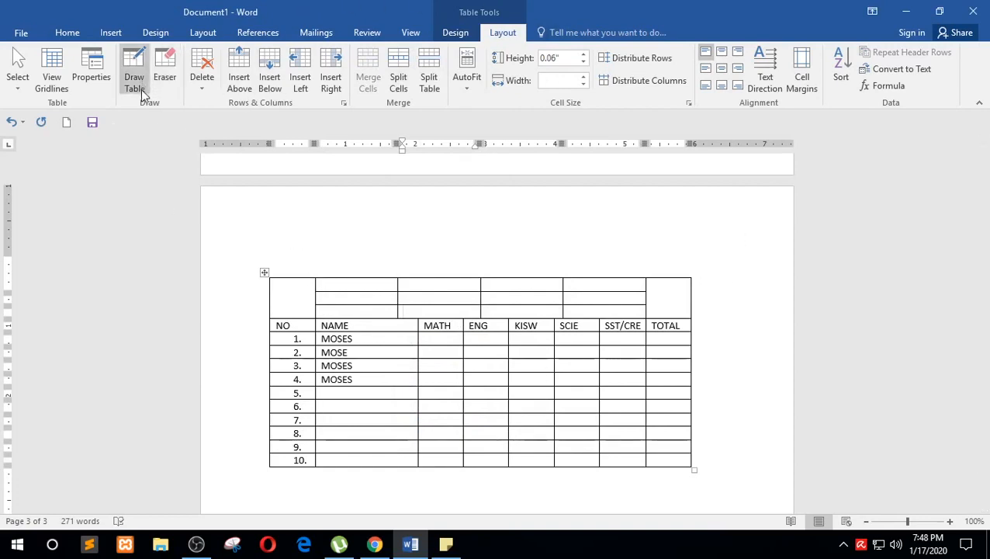
pyautogui.hotkey('ctrl', 'z')
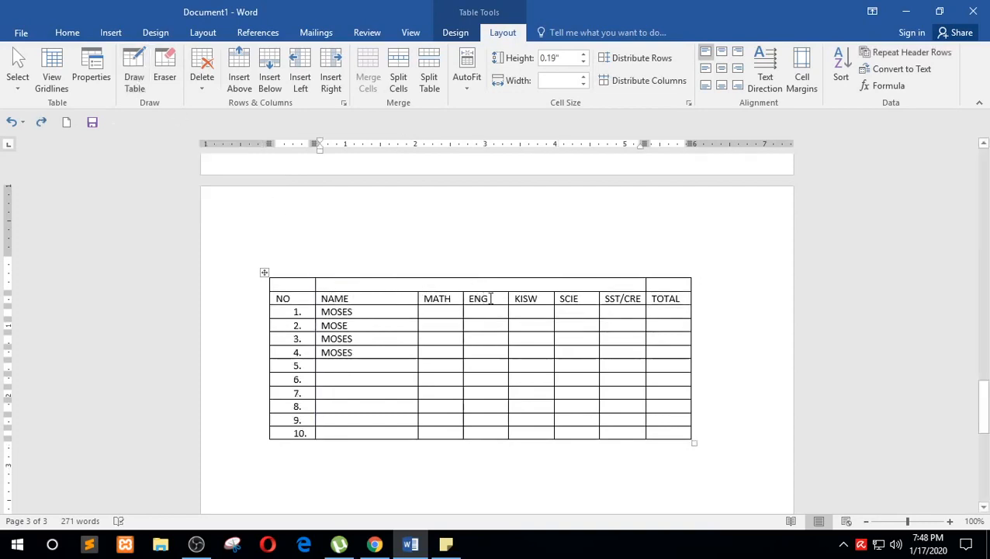
# Draw two vertical borders in the merged top-row cell with Draw Table, one above the middle of NAME and one between MATH and ENG
pyautogui.click(134, 78)
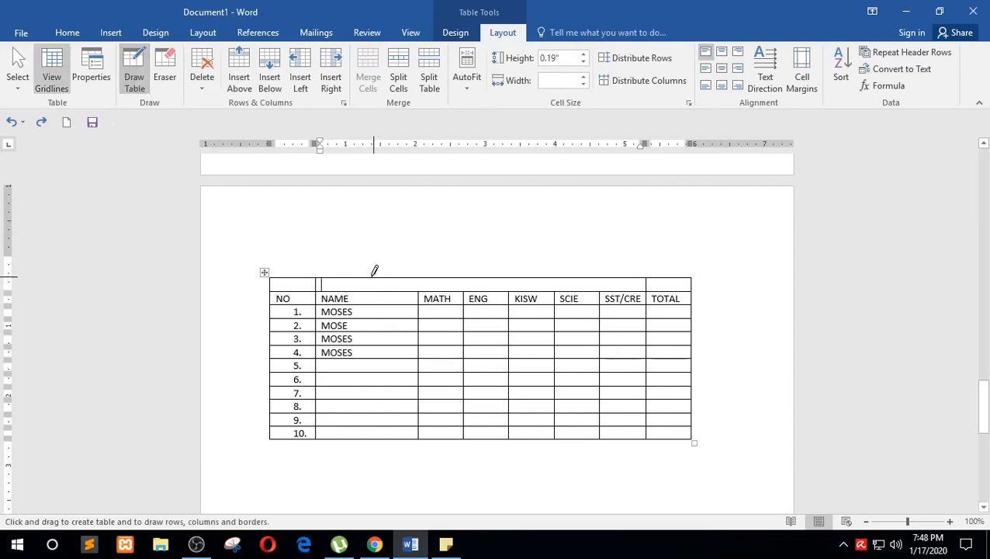
pyautogui.moveTo(373, 273); pyautogui.dragTo(375, 284)
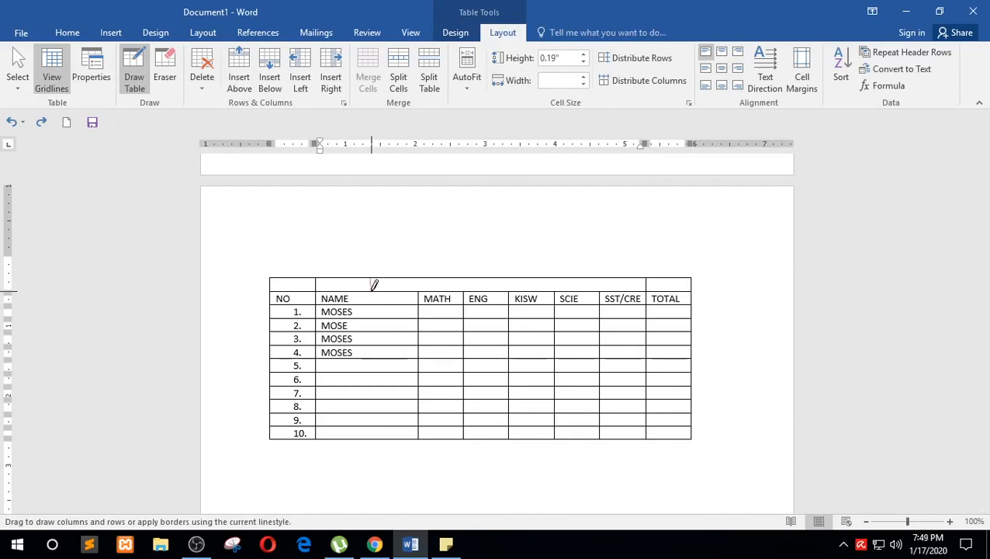
pyautogui.press('shift')
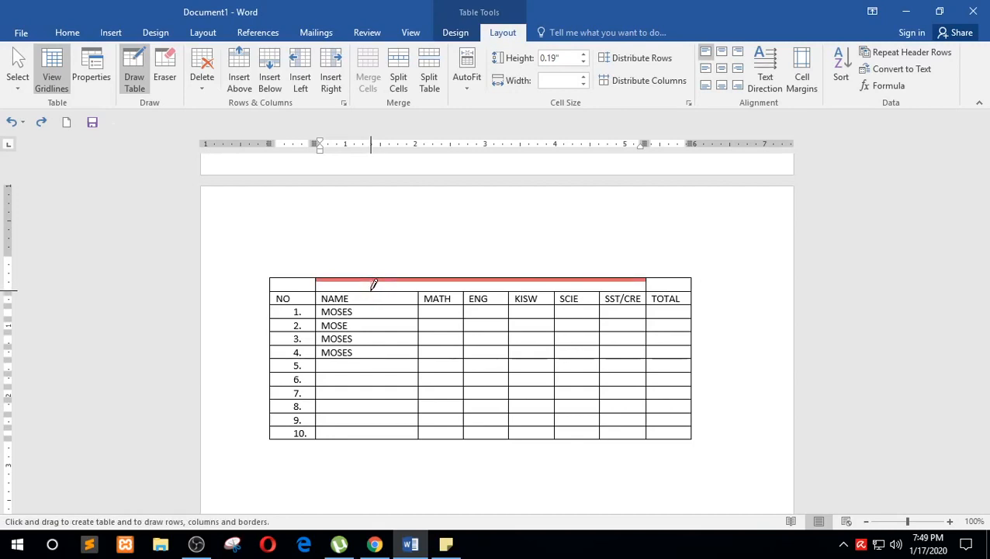
pyautogui.moveTo(371, 281); pyautogui.dragTo(371, 291)
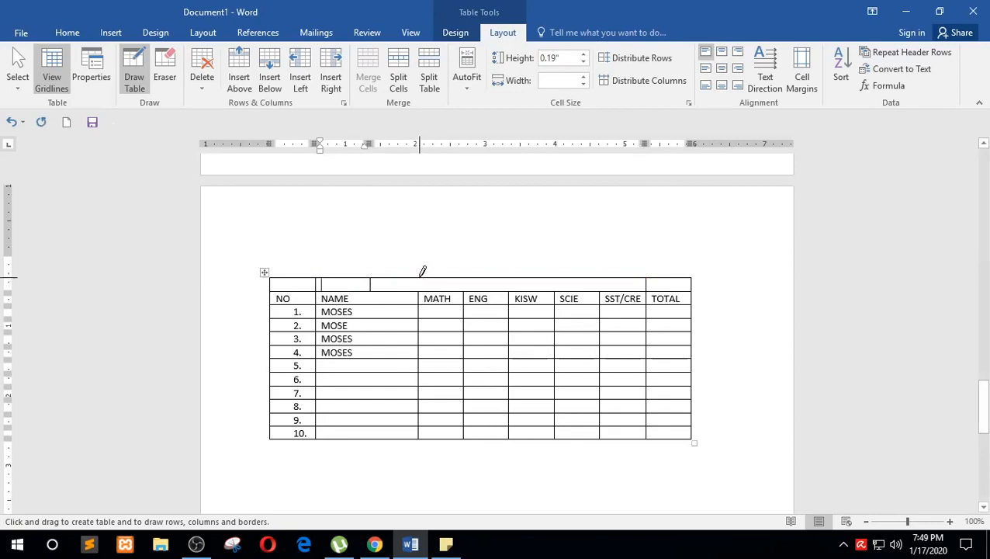
pyautogui.moveTo(422, 271)
pyautogui.mouseDown()
pyautogui.moveTo(422, 290)
pyautogui.moveTo(437, 285)
pyautogui.mouseUp()
pyautogui.moveTo(466, 271)
pyautogui.mouseDown()
pyautogui.moveTo(466, 284)
pyautogui.moveTo(508, 290)
pyautogui.moveTo(514, 270)
pyautogui.moveTo(557, 277)
pyautogui.mouseUp()
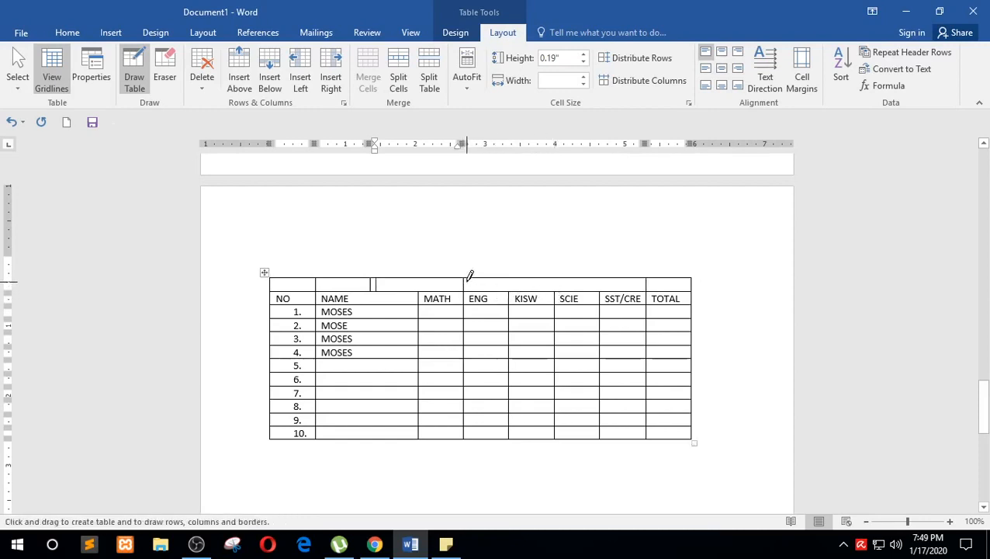
# Draw two horizontal borders from above NAME to SST/CRE and a vertical border between KISW and SCIE, and turn off Draw Table
pyautogui.moveTo(467, 277)
pyautogui.mouseDown()
pyautogui.moveTo(526, 269)
pyautogui.moveTo(574, 283)
pyautogui.mouseUp()
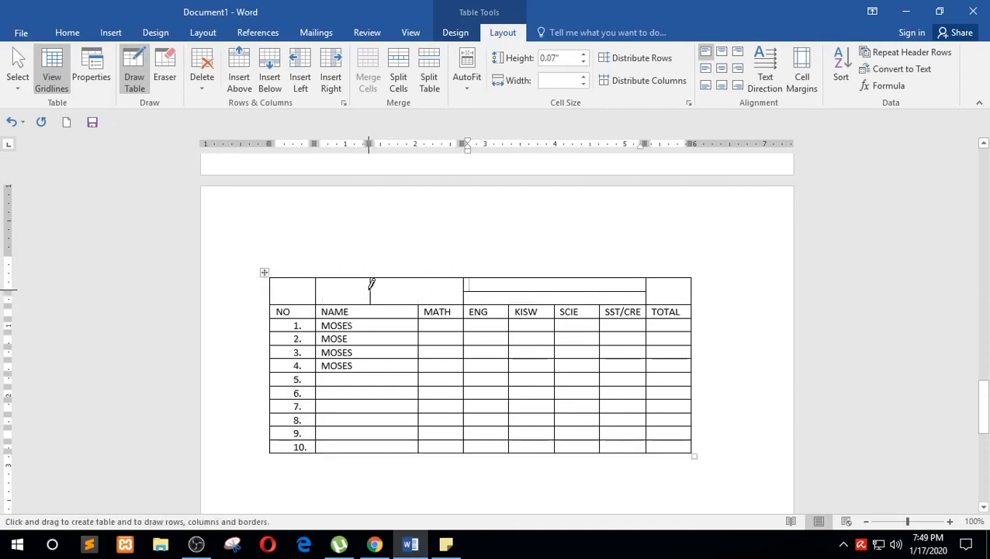
pyautogui.moveTo(374, 285)
pyautogui.mouseDown()
pyautogui.moveTo(446, 284)
pyautogui.moveTo(443, 297)
pyautogui.mouseUp()
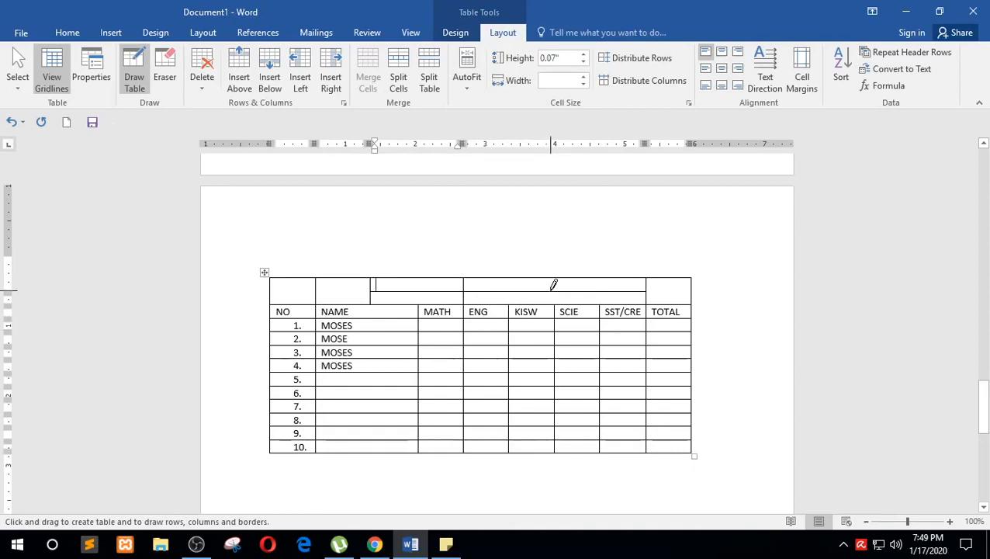
pyautogui.moveTo(552, 294); pyautogui.dragTo(557, 289)
pyautogui.moveTo(373, 291)
pyautogui.mouseDown()
pyautogui.moveTo(590, 302)
pyautogui.moveTo(561, 303)
pyautogui.mouseUp()
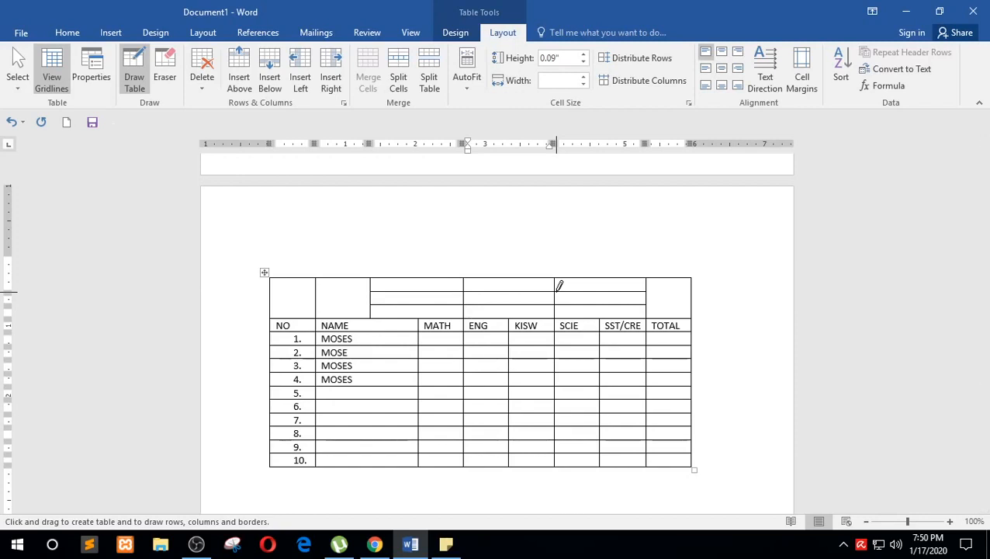
pyautogui.click(135, 76)
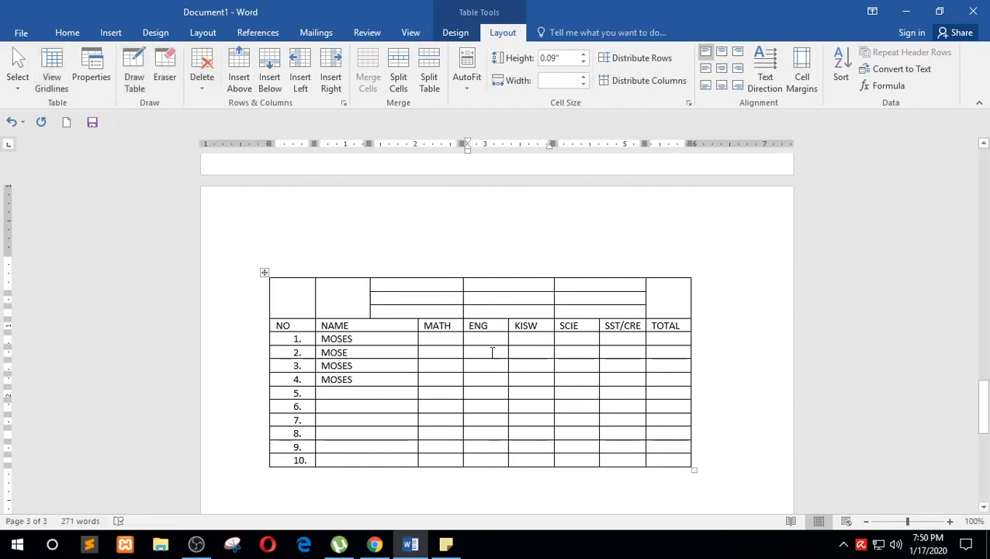
# Browse the table styles and apply the Grid Tables style with a black header row and grey banded rows to the marks table
pyautogui.click(406, 392)
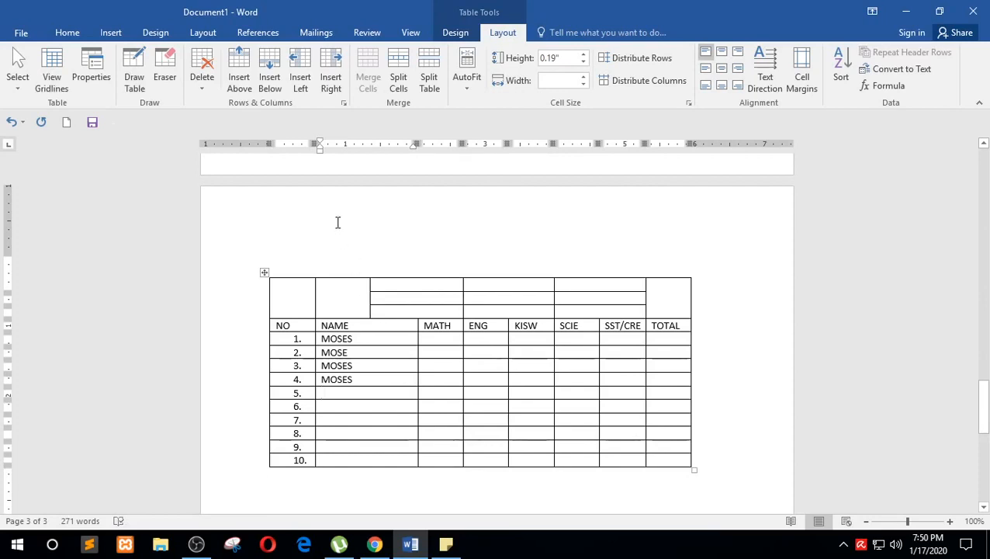
pyautogui.click(466, 33)
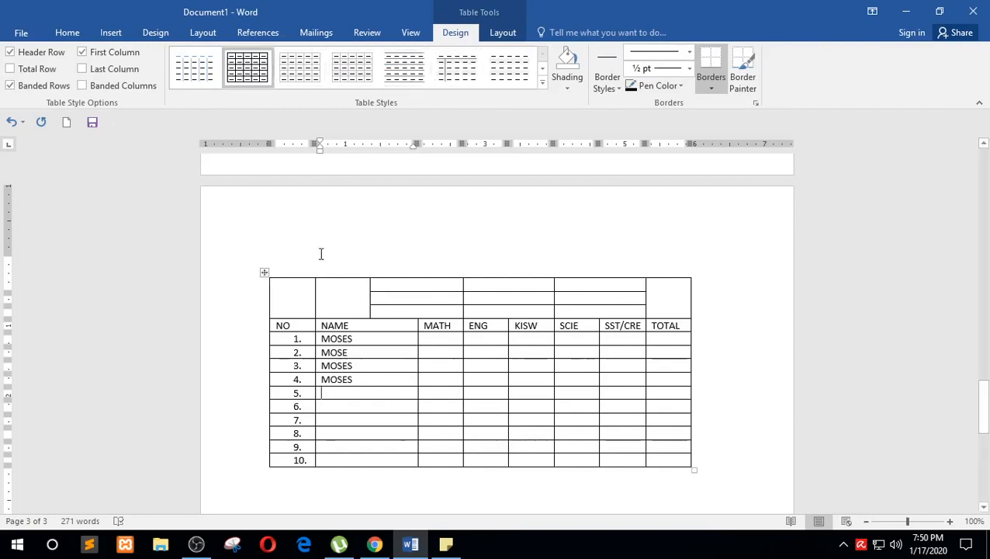
pyautogui.click(373, 328)
pyautogui.click(543, 84)
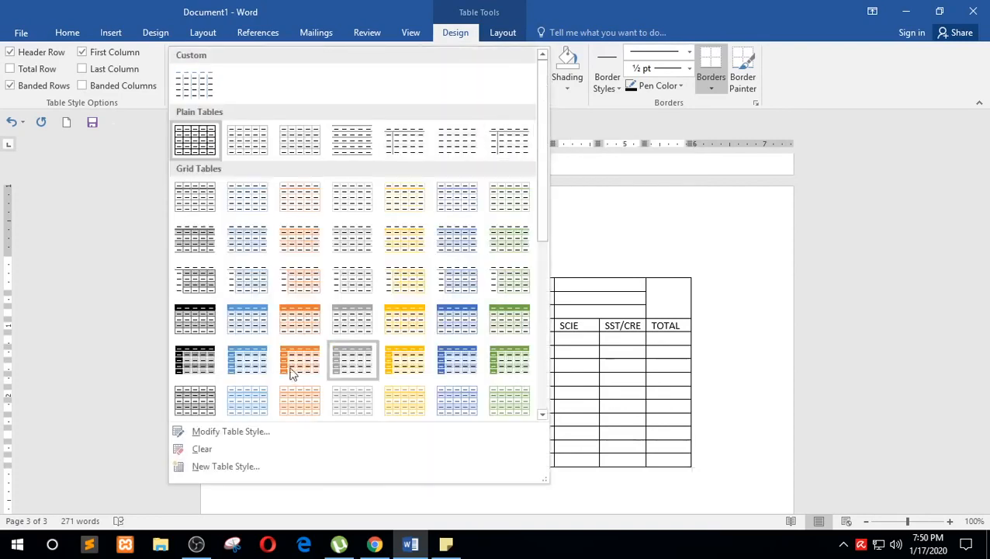
pyautogui.scroll(-2, 326, 279)
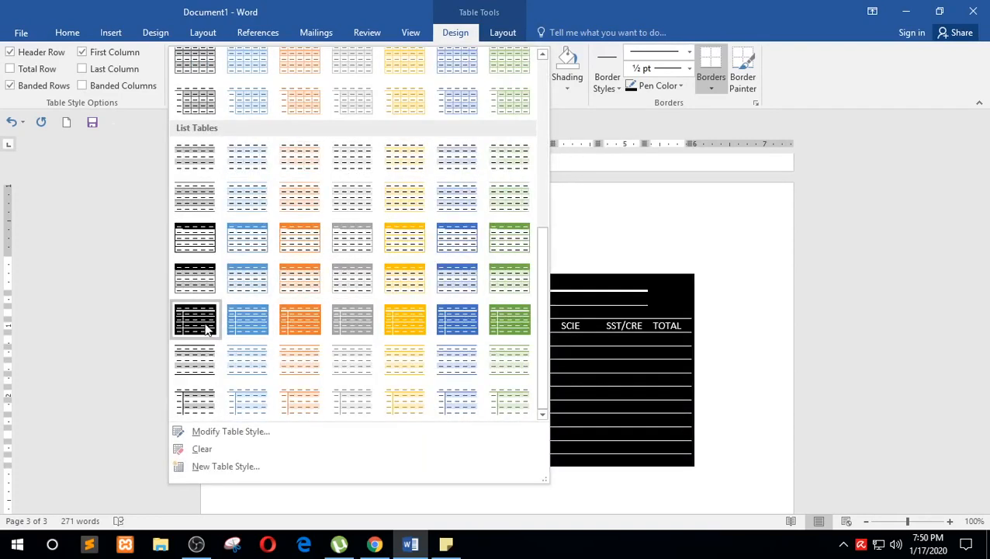
pyautogui.scroll(-3, 327, 305)
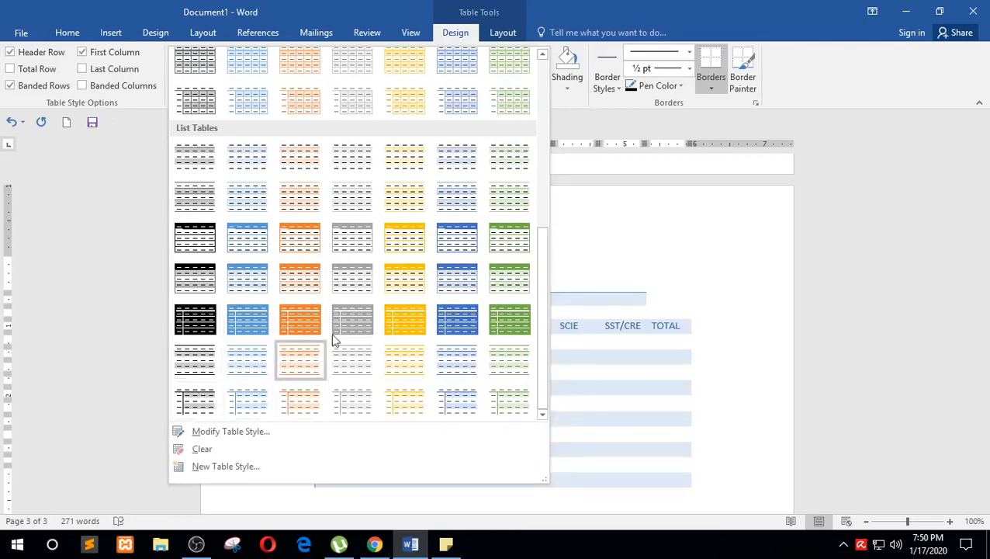
pyautogui.scroll(5, 466, 288)
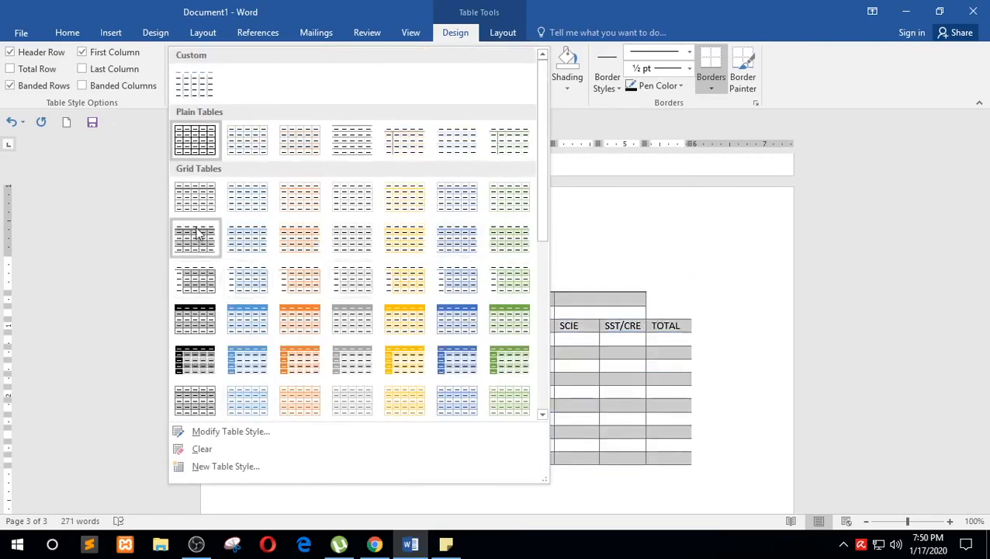
pyautogui.click(206, 333)
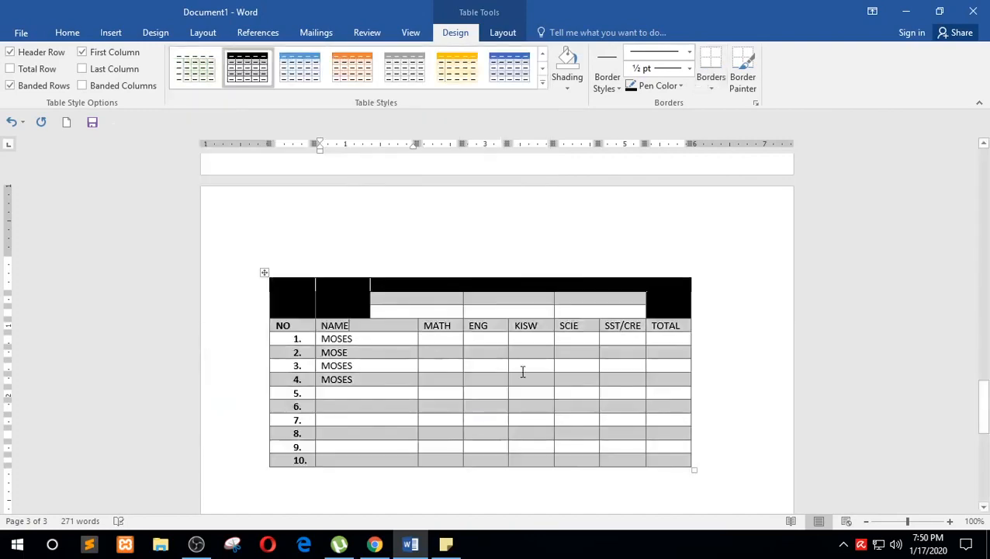
# Look over the styled marks table and undo the table style
pyautogui.scroll(-3, 713, 396)
pyautogui.scroll(2, 713, 391)
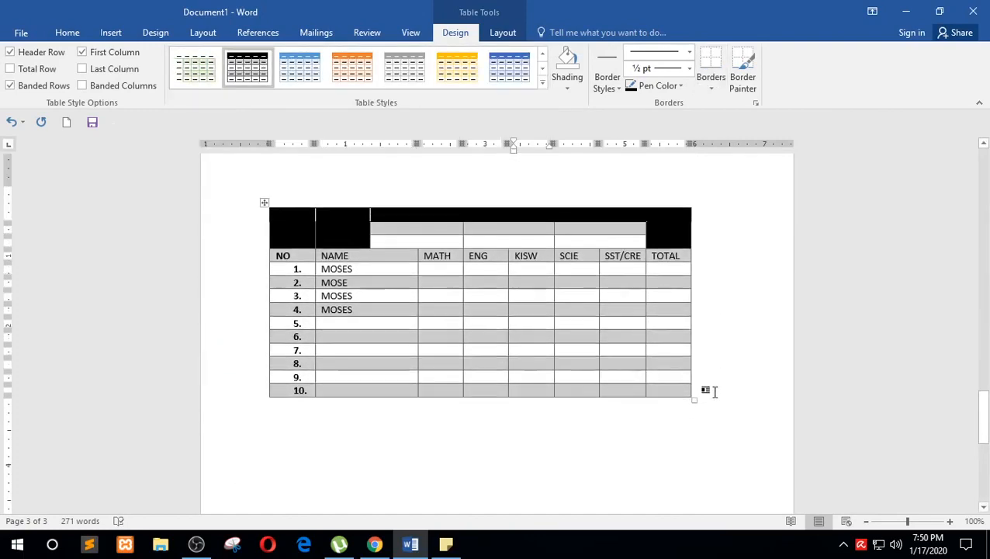
pyautogui.hotkey('ctrl', 'z')
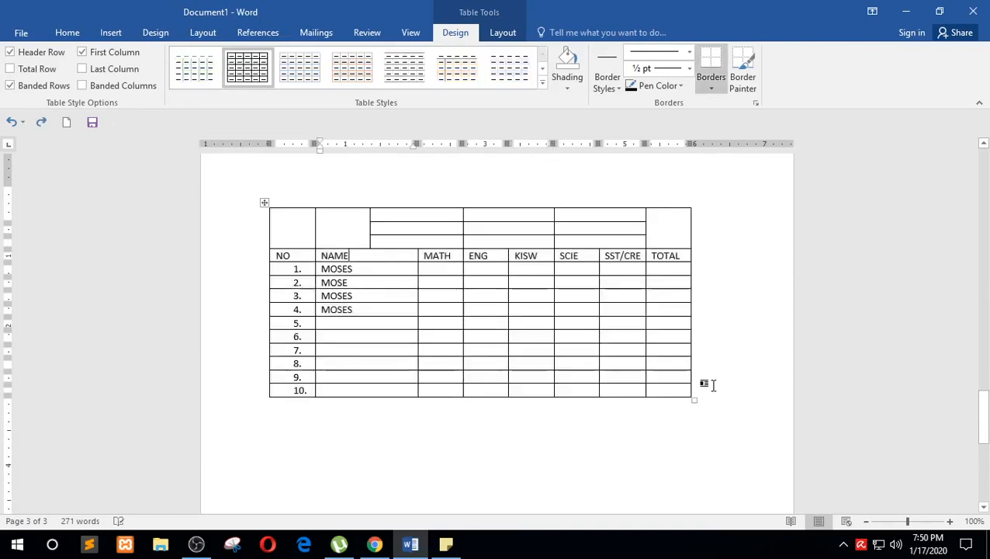
# Shade the header row from NO to TOTAL with the standard light green colour
pyautogui.moveTo(310, 253); pyautogui.dragTo(661, 259)
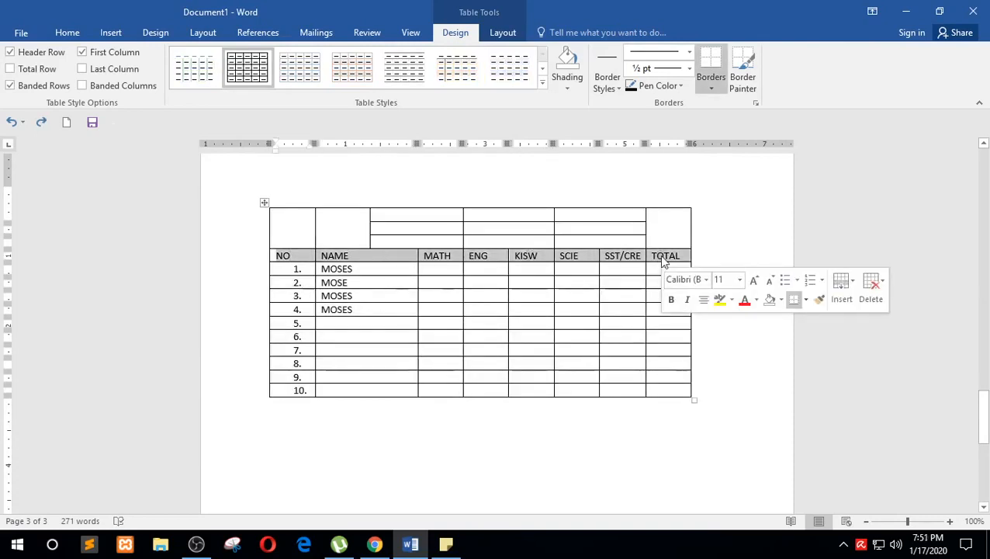
pyautogui.click(574, 87)
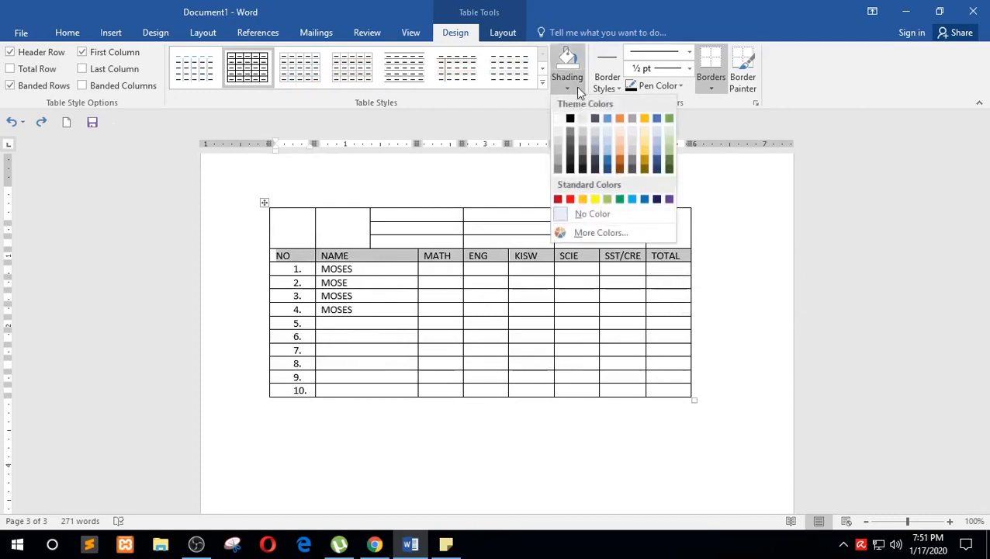
pyautogui.click(608, 200)
# Shade the top-row cells above NAME and above TOTAL red
pyautogui.click(322, 224)
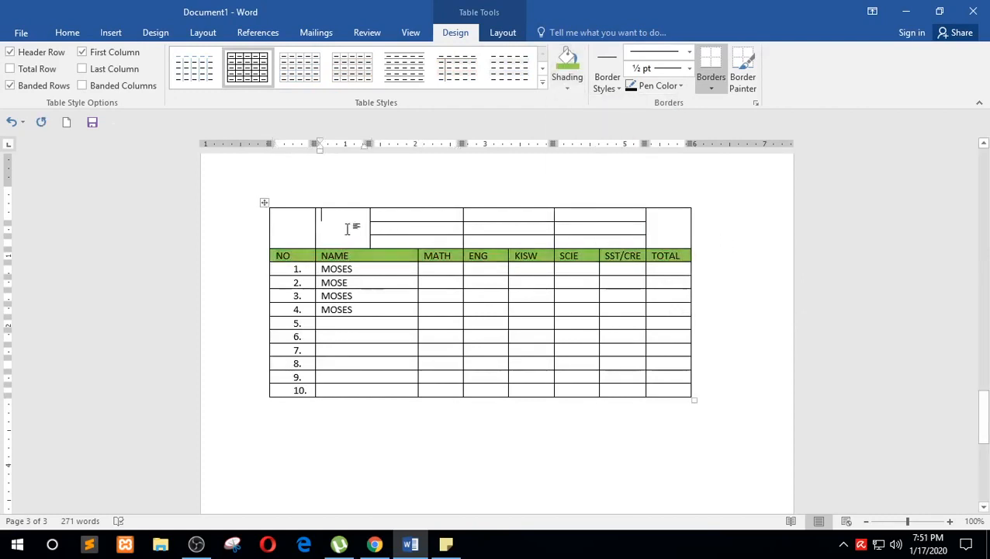
pyautogui.click(569, 85)
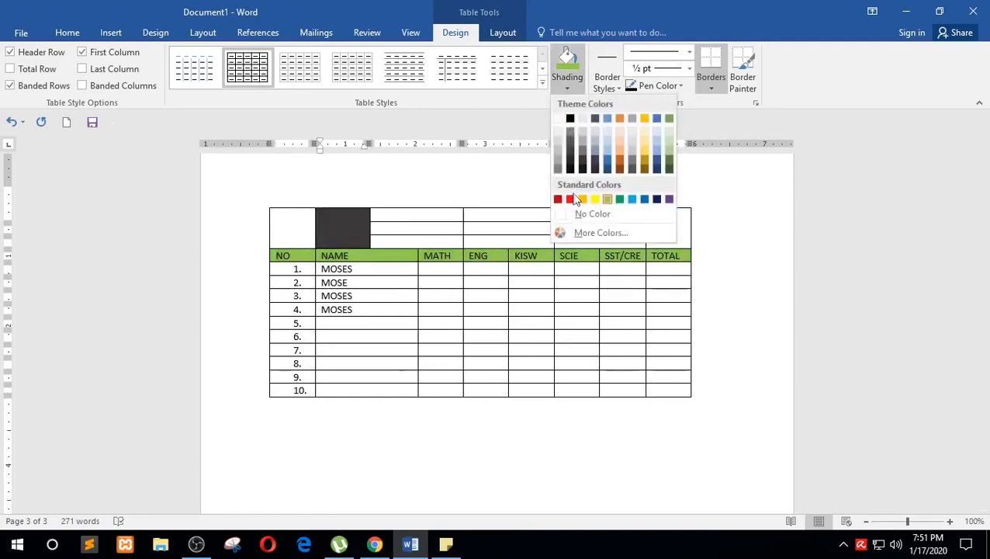
pyautogui.click(569, 199)
pyautogui.click(663, 225)
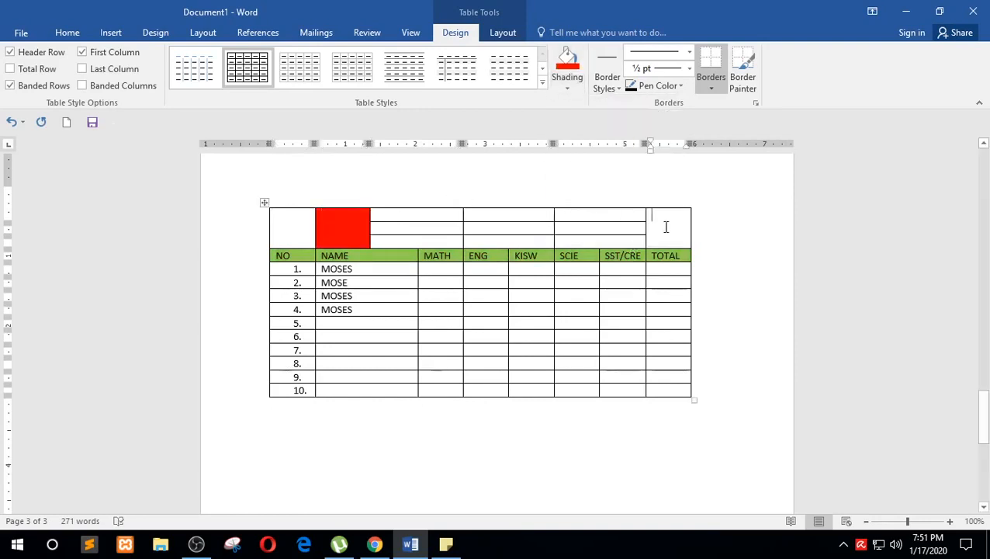
pyautogui.click(567, 64)
# Shade the NAME column cells in rows 1 to 10 with the standard light green colour
pyautogui.moveTo(342, 268); pyautogui.dragTo(347, 386)
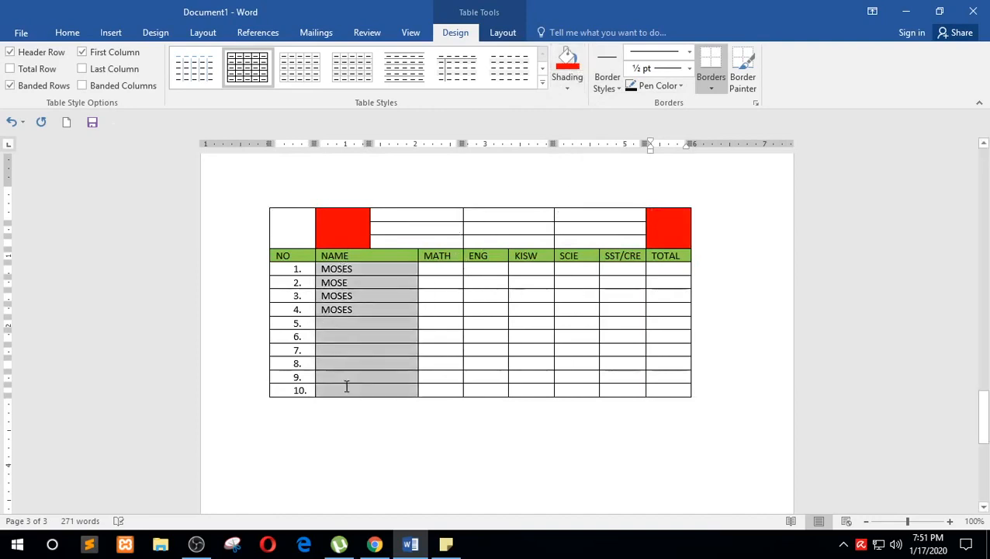
pyautogui.click(577, 85)
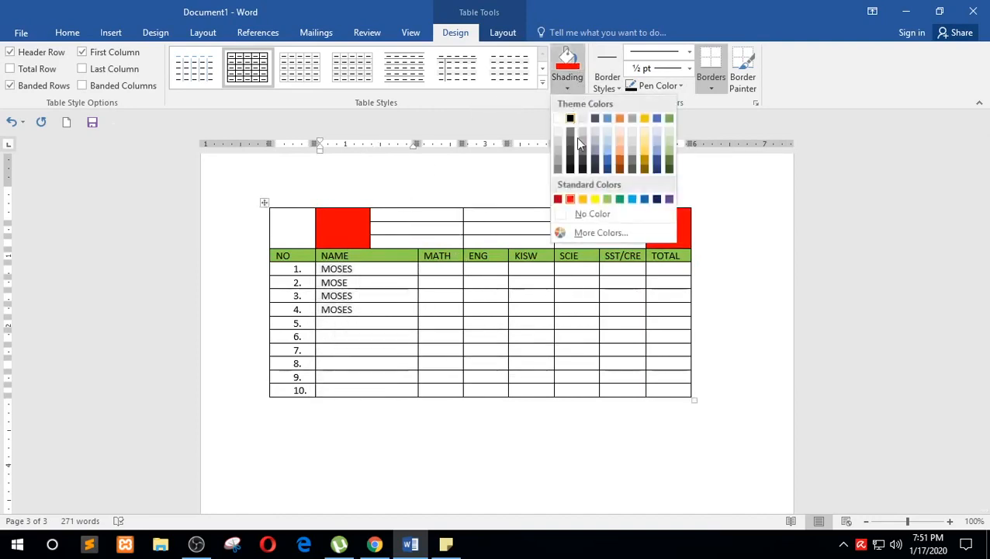
pyautogui.click(607, 200)
pyautogui.click(280, 307)
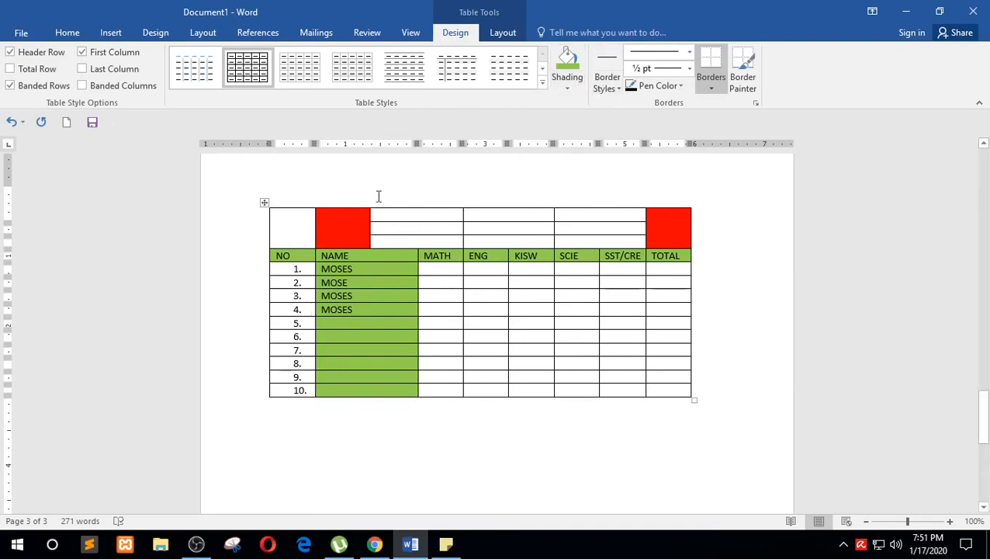
pyautogui.click(543, 83)
pyautogui.click(665, 363)
pyautogui.click(281, 216)
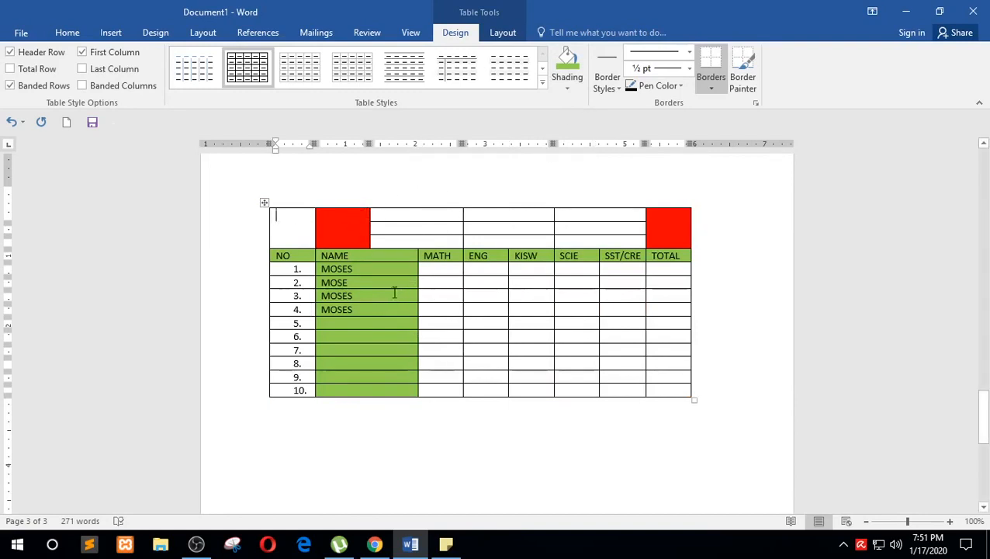
pyautogui.click(382, 260)
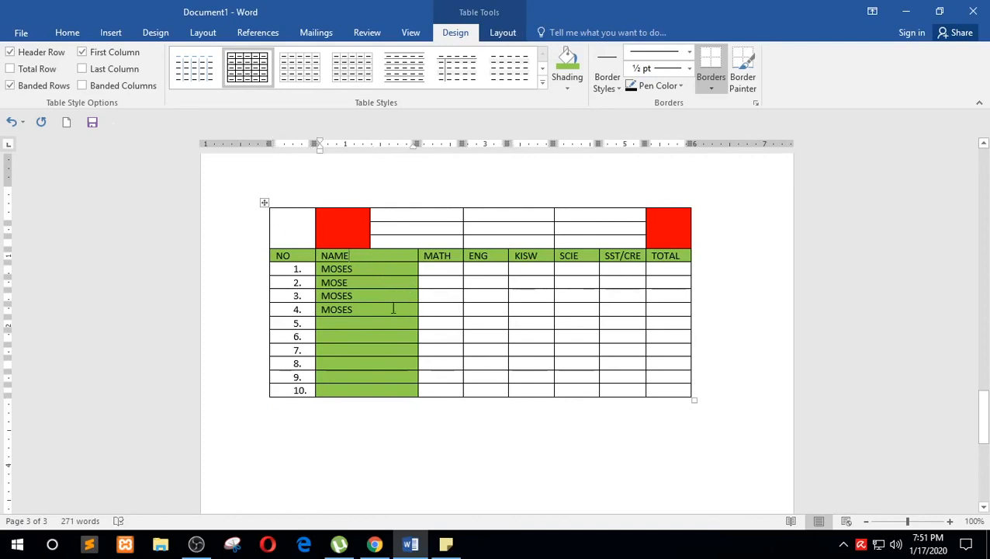
# Undo the green and red cell shading and the last borders drawn in the top row
pyautogui.hotkey('ctrl', 'z')
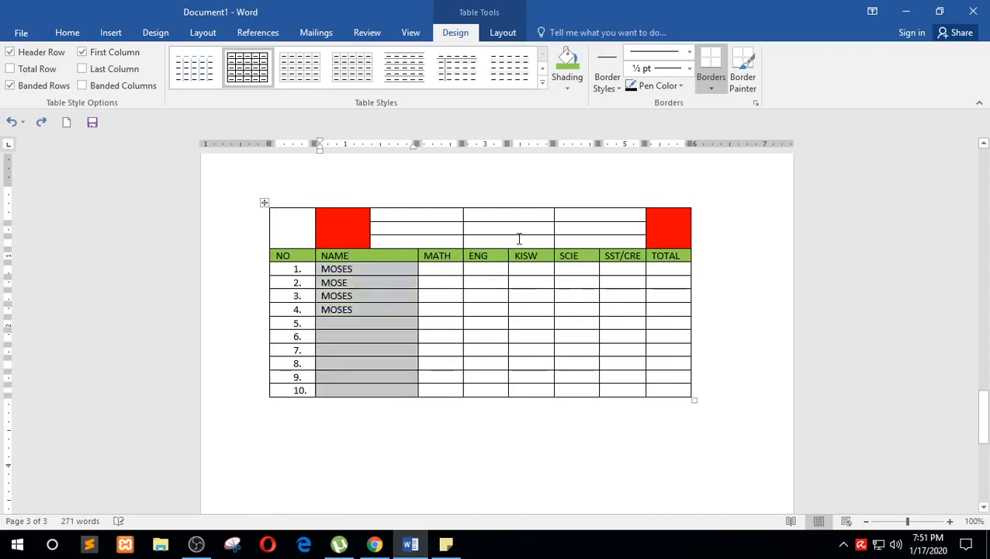
pyautogui.hotkey('ctrl', 'z')
pyautogui.hotkey('ctrl', 'z')
pyautogui.hotkey('ctrl', 'z')
pyautogui.hotkey('ctrl', 'z')
pyautogui.hotkey('ctrl', 'z')
pyautogui.hotkey('ctrl', 'z')
pyautogui.hotkey('ctrl', 'z')
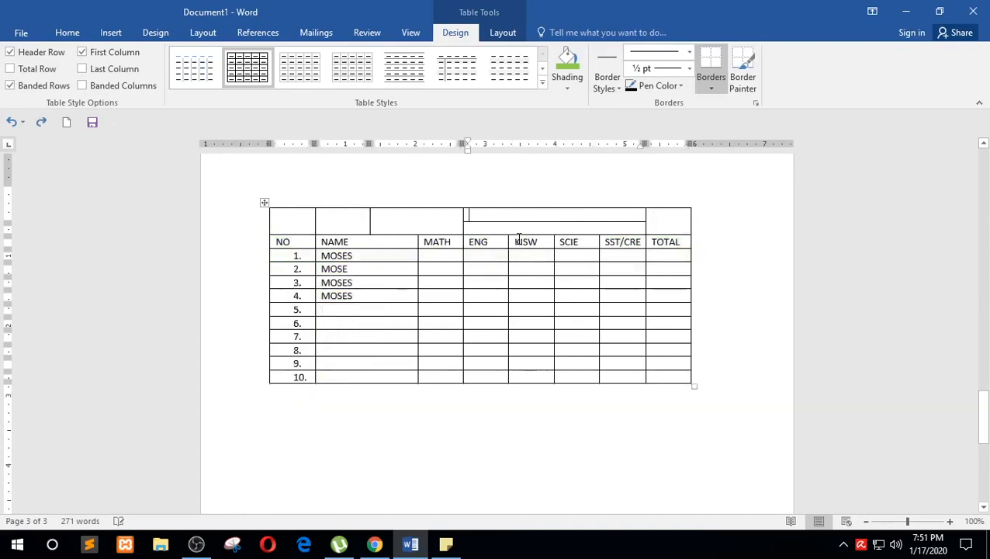
pyautogui.hotkey('ctrl', 'z')
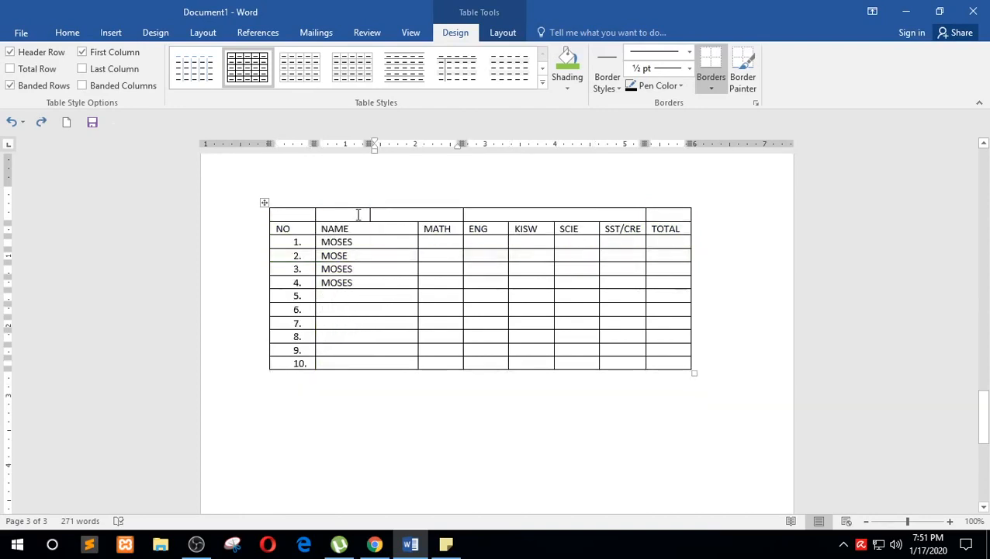
# Merge the top-row cells spanning from above NAME to above SST/CRE into one cell
pyautogui.moveTo(359, 214); pyautogui.dragTo(477, 220)
pyautogui.click(502, 32)
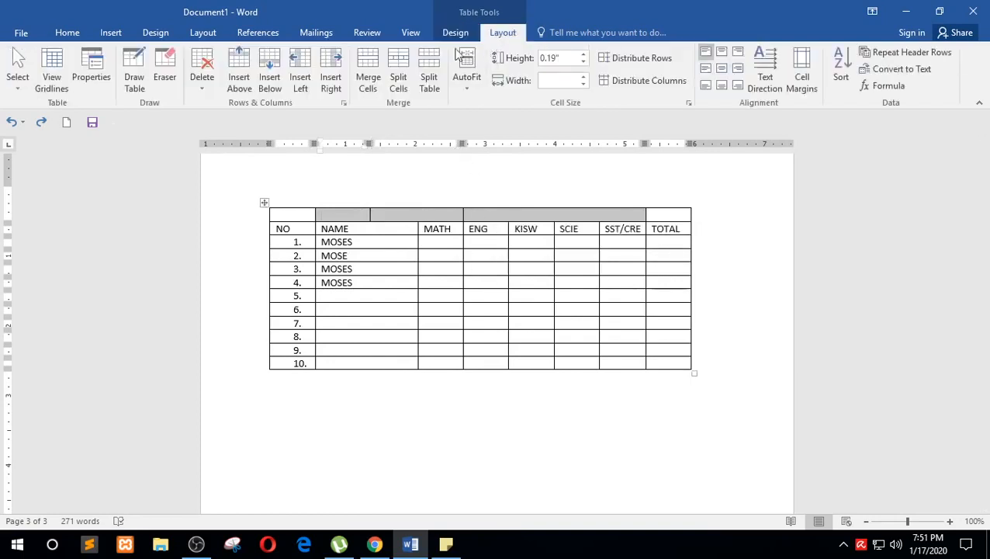
pyautogui.click(364, 80)
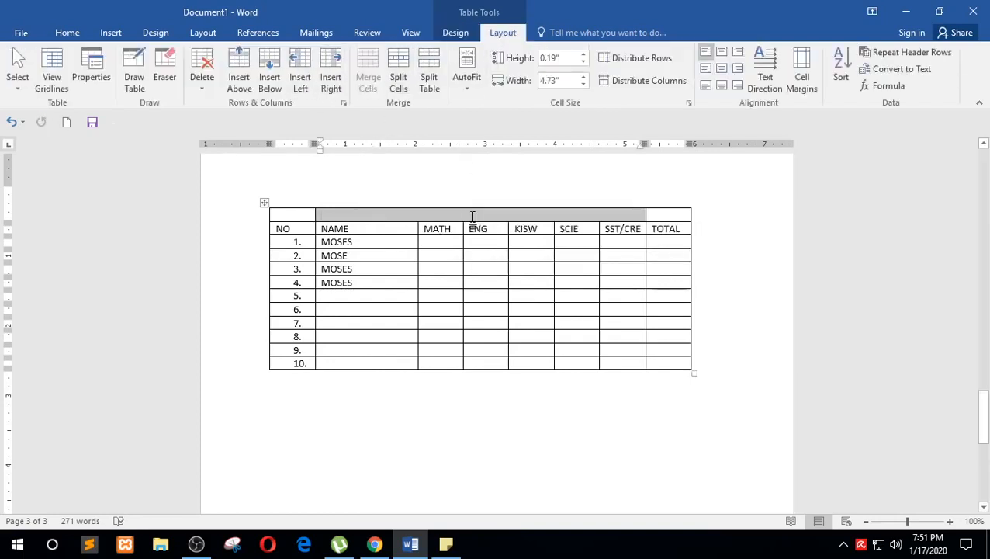
# Centre the merged top-row cell, enlarge its font and enter the title KCSE 2020
pyautogui.click(472, 216)
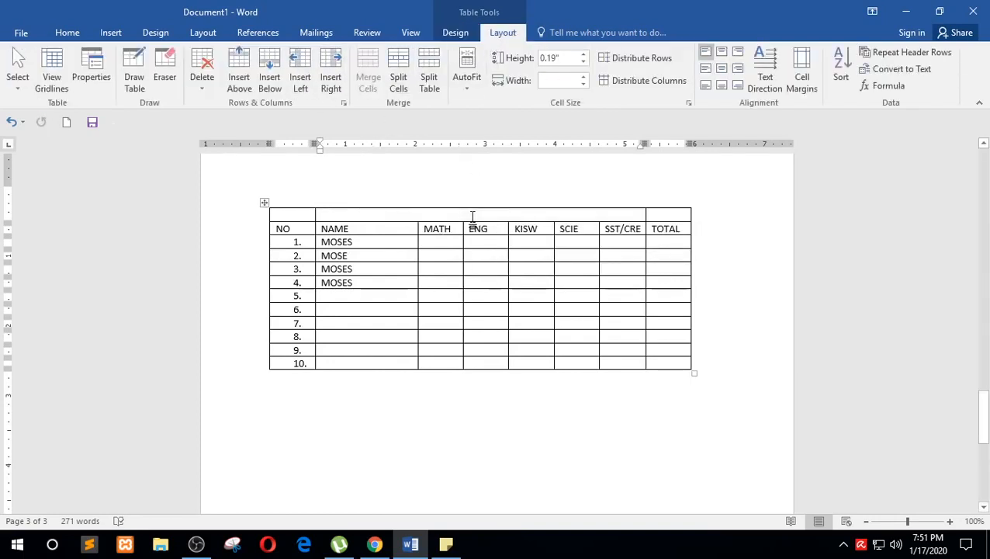
pyautogui.hotkey('ctrl', 'e')
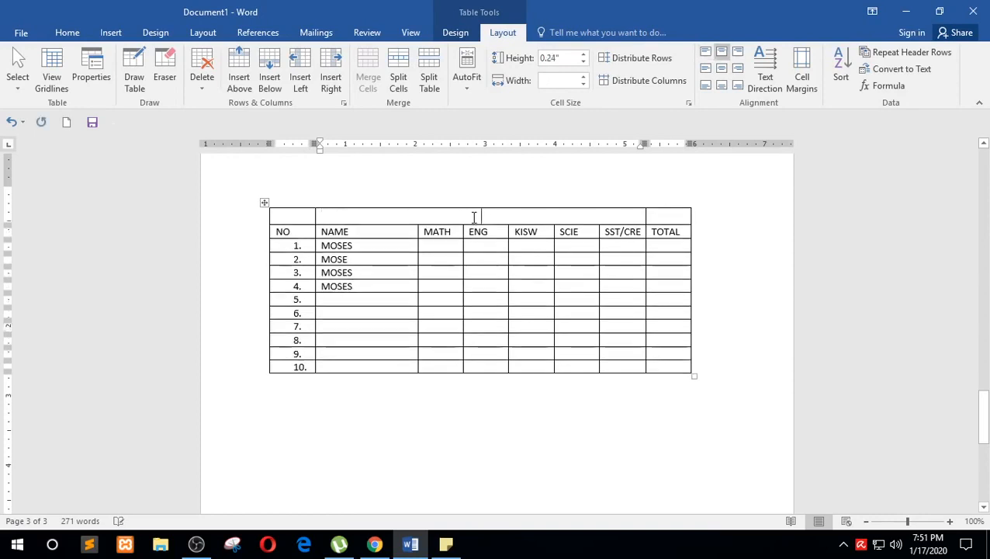
pyautogui.press('Return')
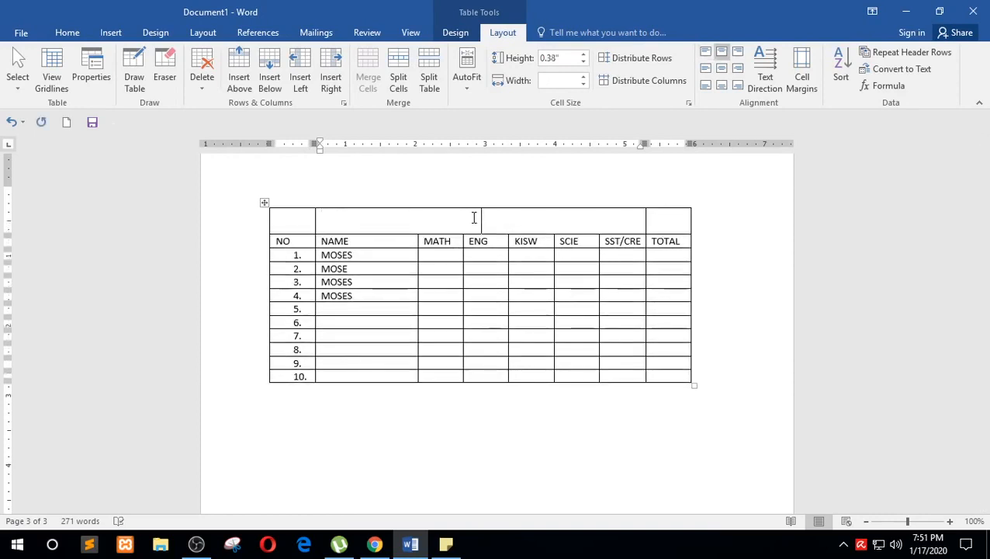
pyautogui.write('KSC')
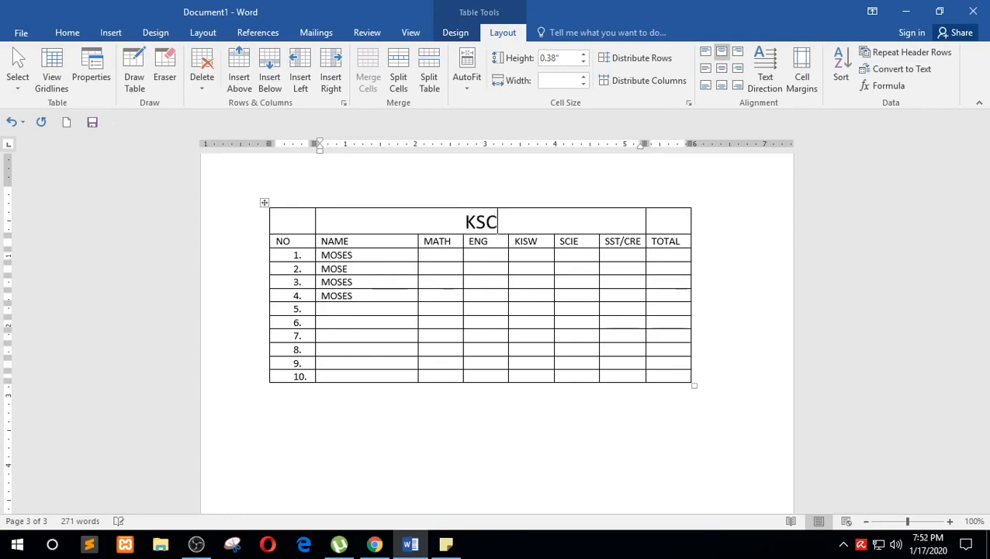
pyautogui.press('BackSpace')
pyautogui.press('BackSpace')
pyautogui.write('CES')
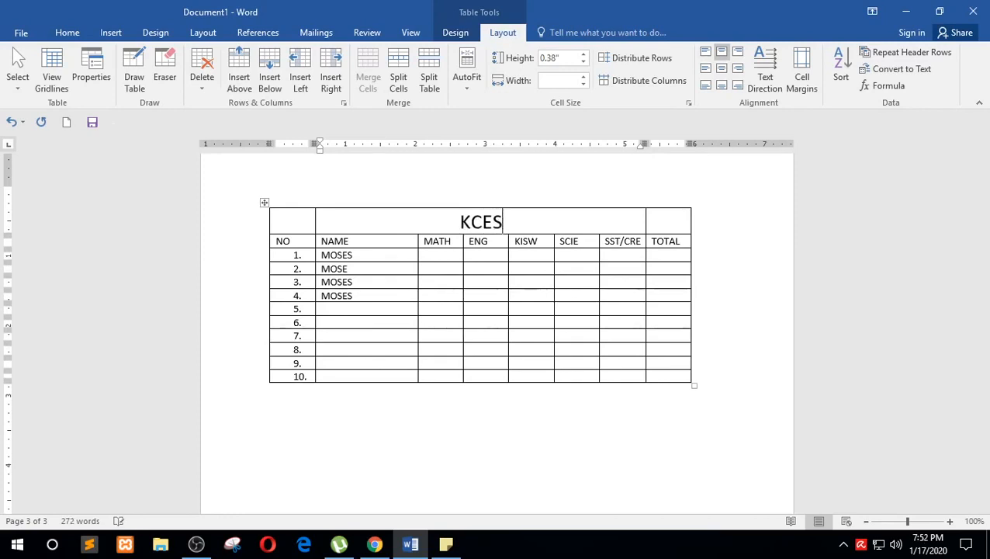
pyautogui.press('BackSpace')
pyautogui.press('BackSpace')
pyautogui.write('SE 201')
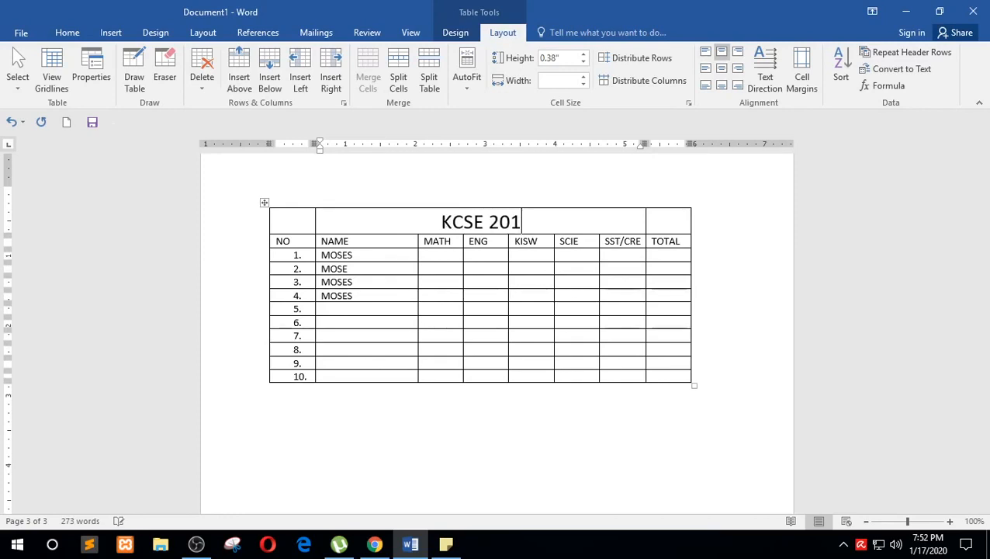
pyautogui.press('BackSpace')
pyautogui.write('20')
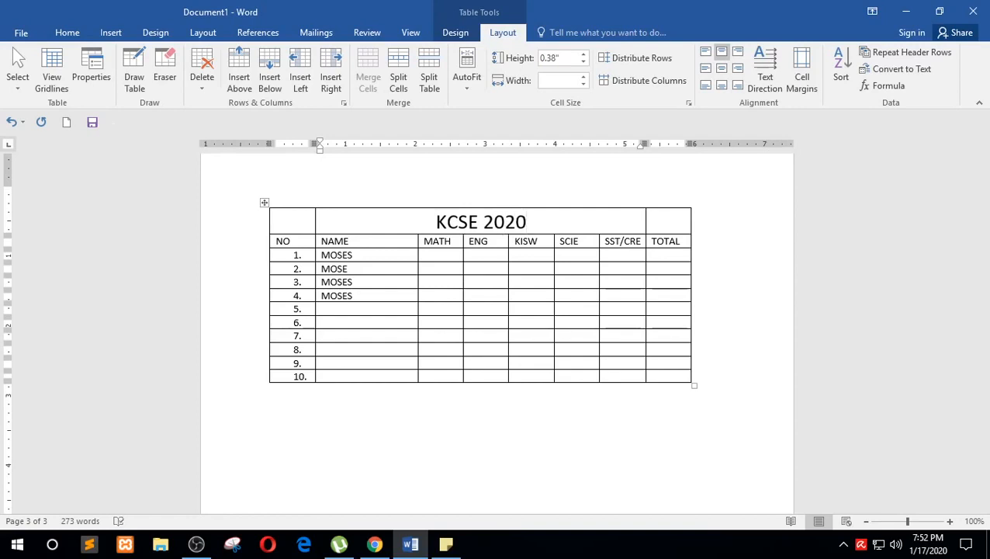
# Copy the names in rows 1 to 4 and paste them into the NAME cells of rows 5 to 10
pyautogui.moveTo(360, 296); pyautogui.dragTo(334, 255)
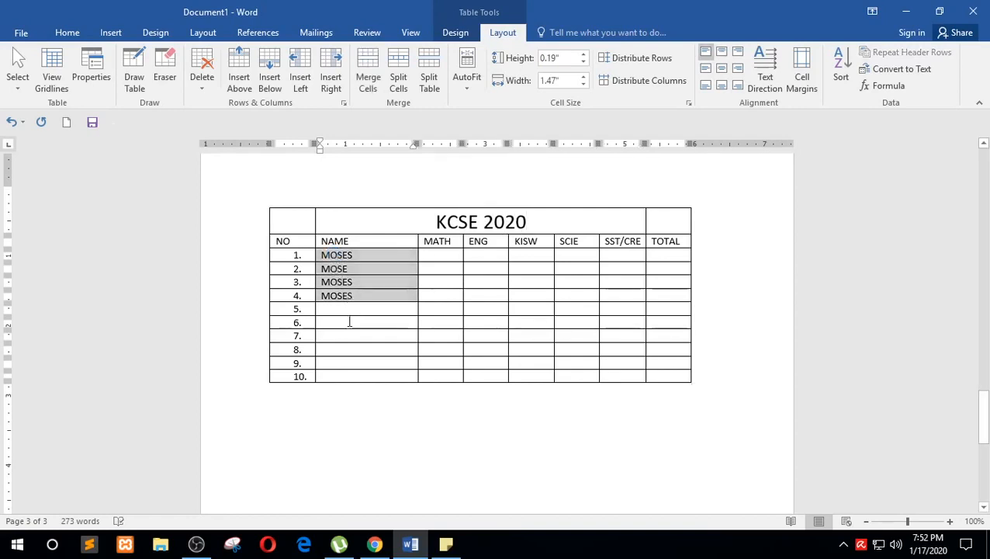
pyautogui.moveTo(349, 310); pyautogui.dragTo(352, 371)
pyautogui.write('MOSES MOSE MOSES MOSES MOSES MOSE')
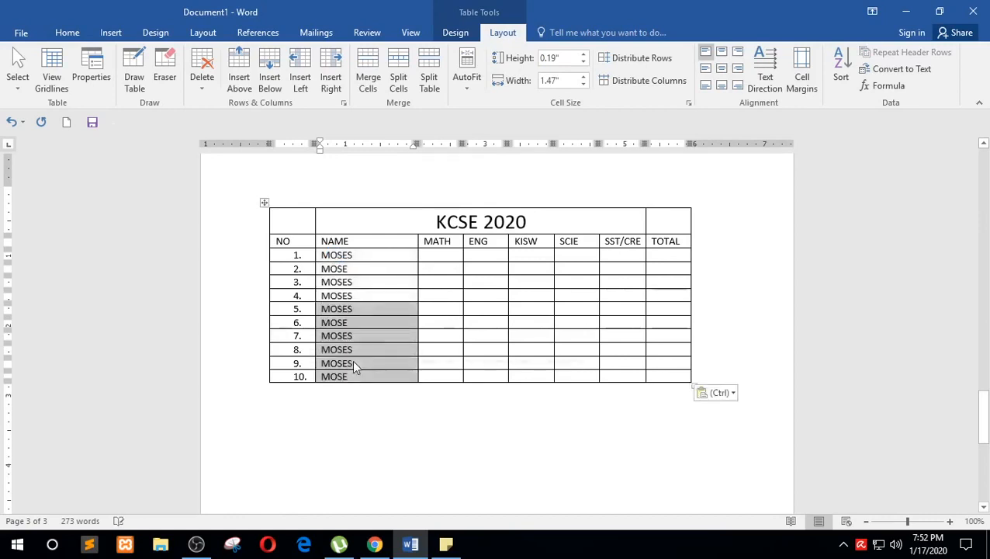
pyautogui.click(393, 321)
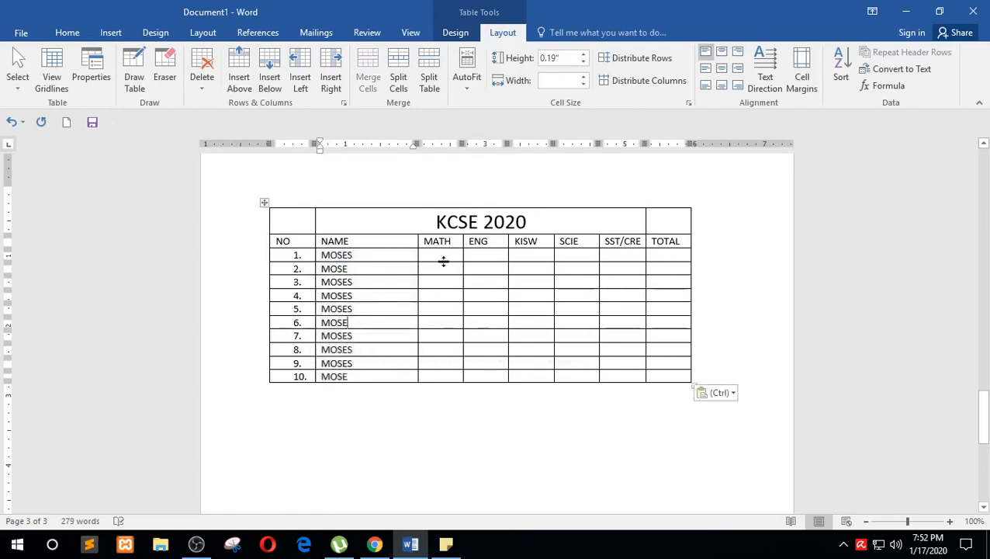
# Enter the row 1 marks MATH 56, ENG 78, KISW 65 and SCIE 45, plus SCIE 67 in row 2
pyautogui.click(443, 259)
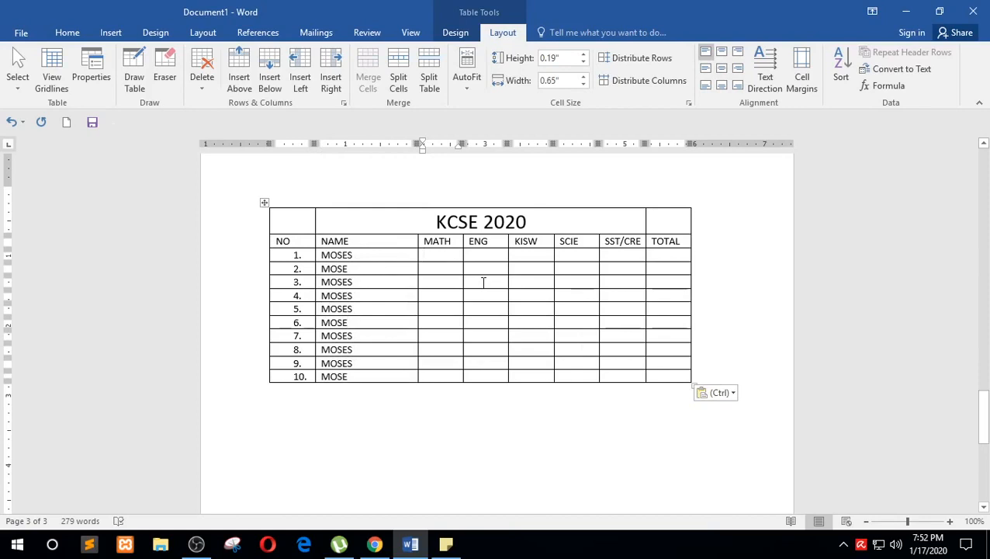
pyautogui.write('56')
pyautogui.press('Tab')
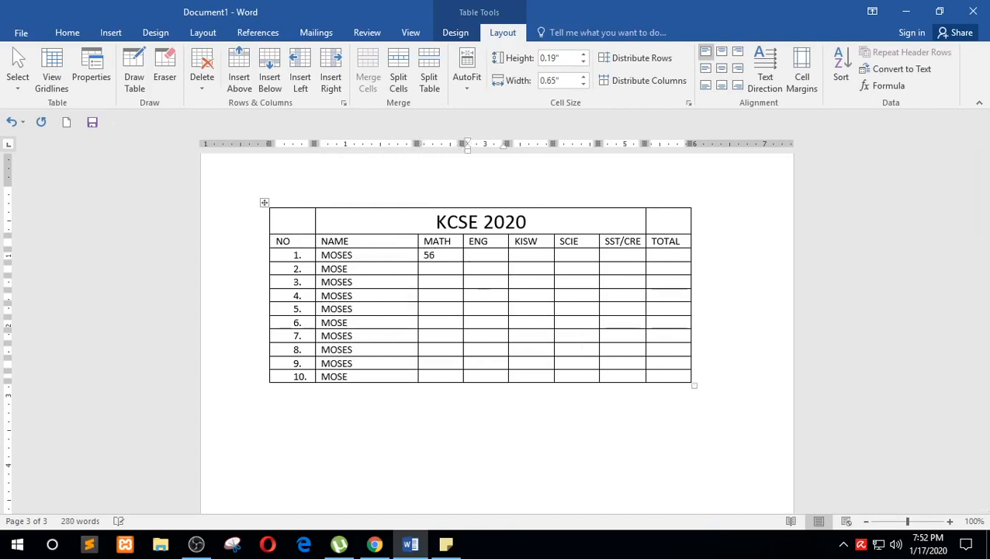
pyautogui.write('78')
pyautogui.press('Tab')
pyautogui.press('Tab')
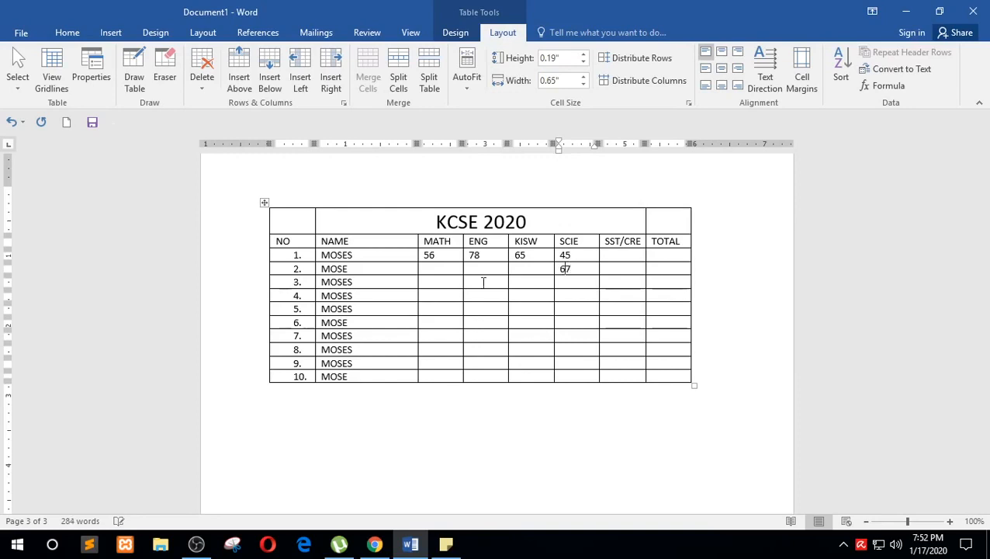
# Fill row 2 with MATH 90, ENG 89, KISW 78 and SST/CRE 56, and enter 45 for SST/CRE in row 1
pyautogui.press('Left')
pyautogui.press('Left')
pyautogui.press('Left')
pyautogui.press('Left')
pyautogui.press('Left')
pyautogui.write('90')
pyautogui.press('Right')
pyautogui.press('Right')
pyautogui.press('Right')
pyautogui.press('Right')
pyautogui.press('Right')
pyautogui.press('Right')
pyautogui.press('Right')
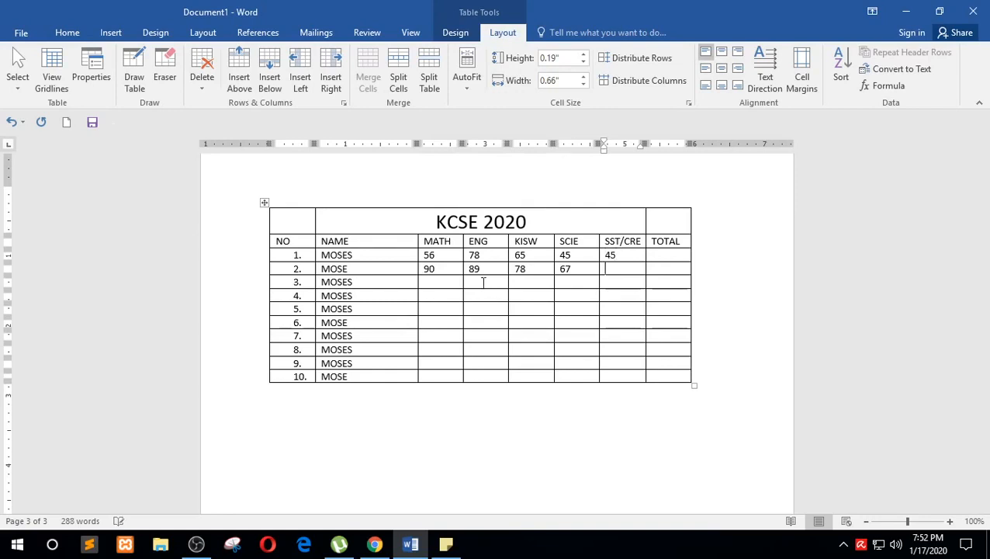
pyautogui.press('Right')
pyautogui.press('Up')
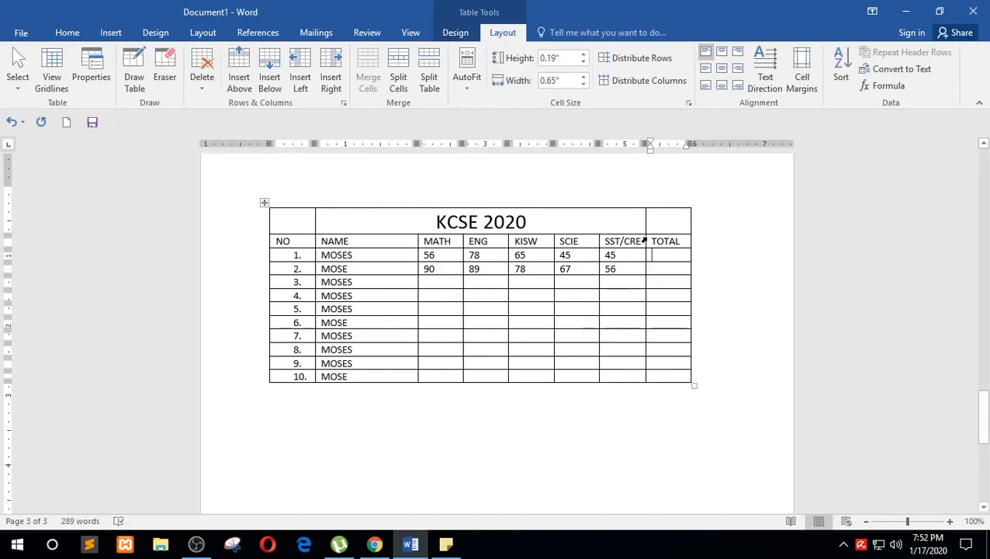
# Add the missing final S and the number 2 to the name in row 2
pyautogui.click(362, 268)
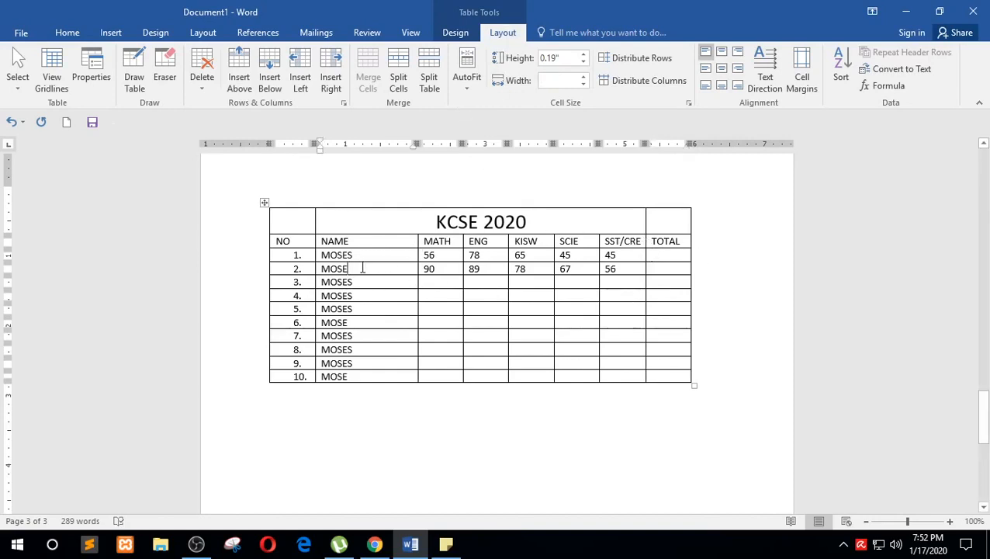
pyautogui.write('S')
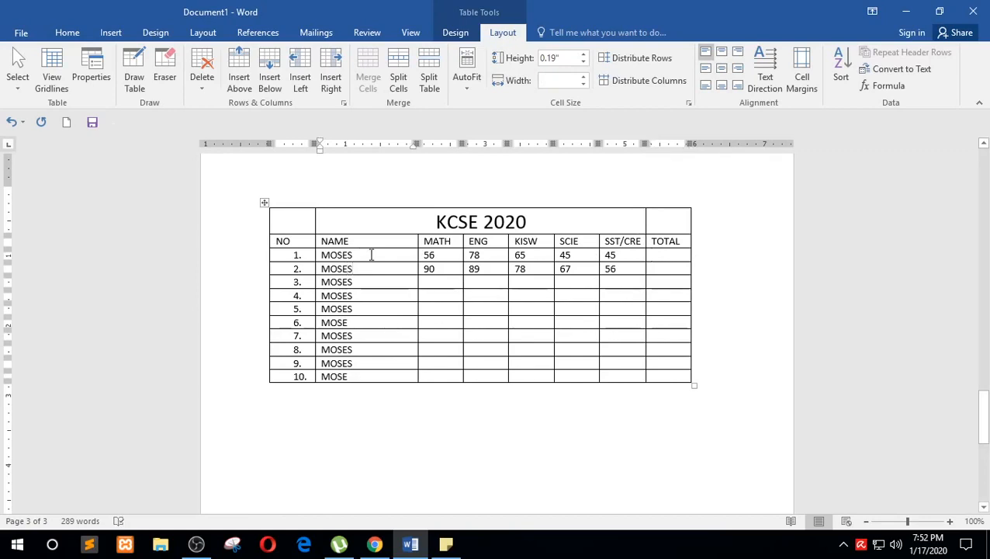
pyautogui.write('2')
pyautogui.click(371, 257)
# Insert the formula =SUM(LEFT) in the TOTAL cell of row 1
pyautogui.click(661, 257)
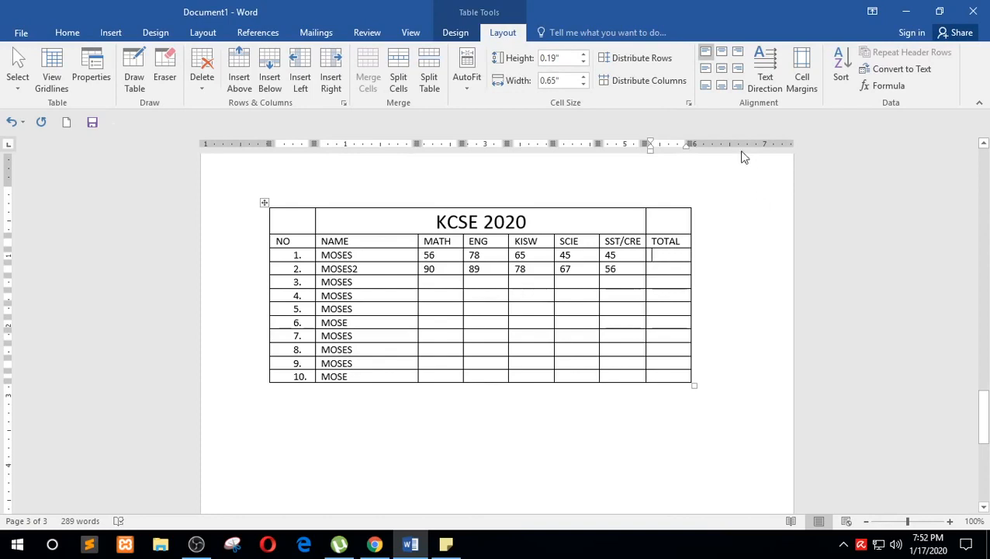
pyautogui.click(886, 86)
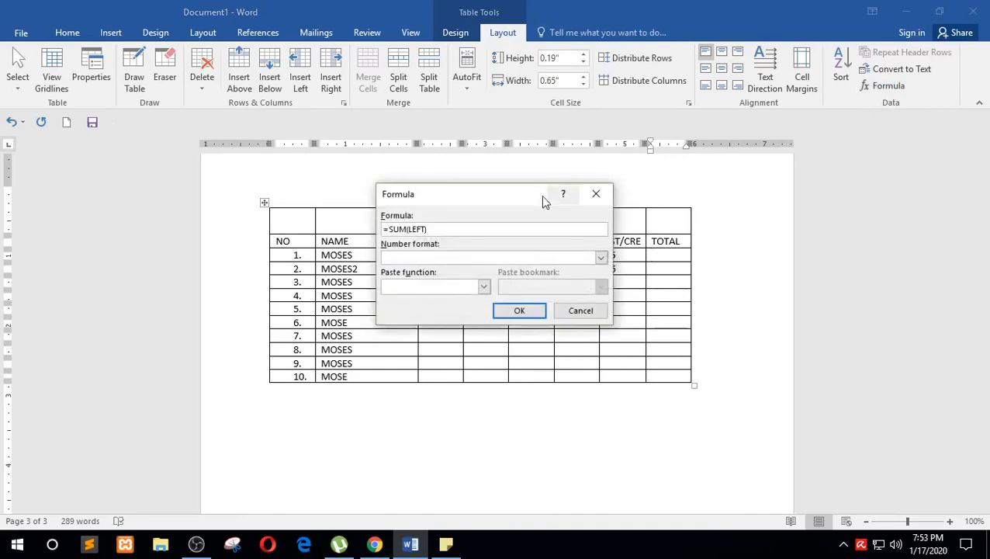
pyautogui.moveTo(541, 195); pyautogui.dragTo(744, 321)
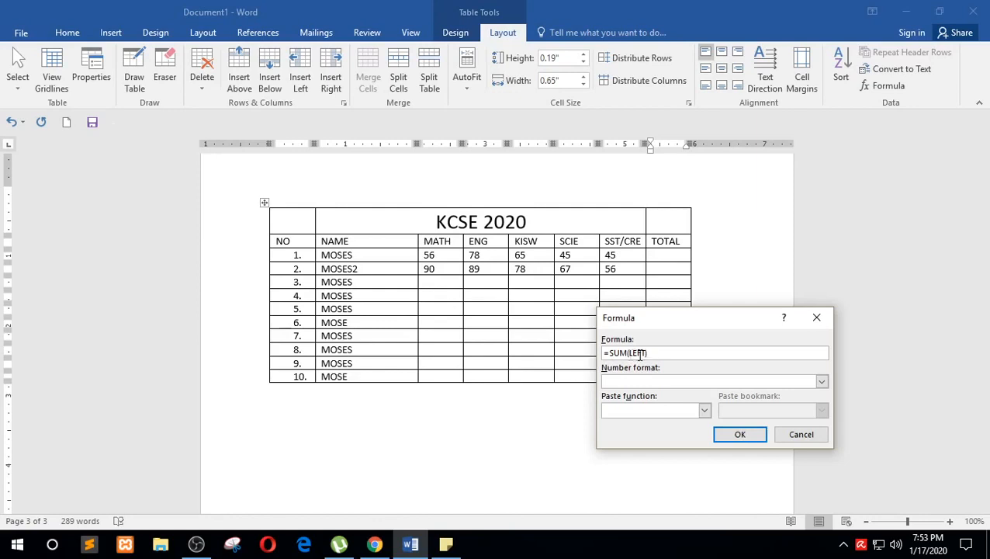
pyautogui.click(732, 433)
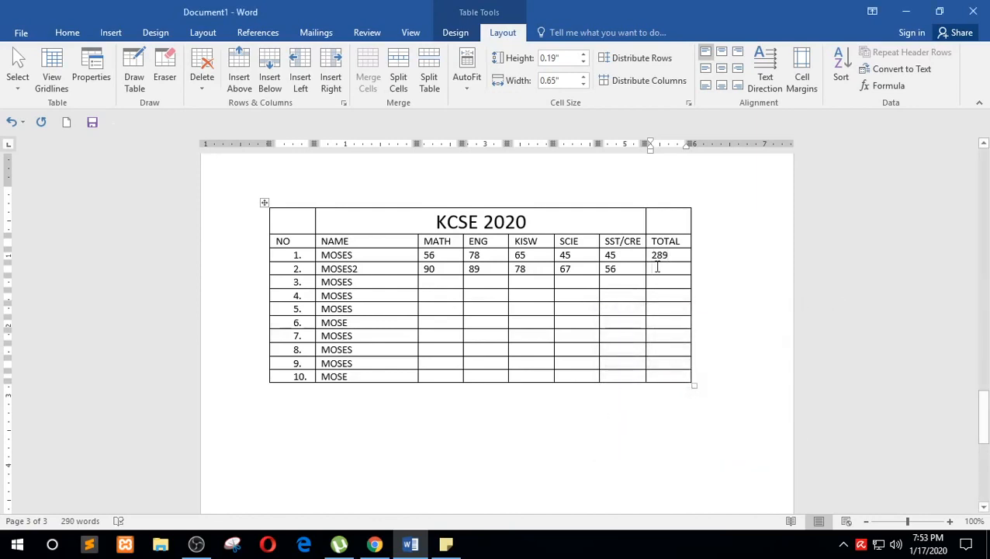
# Total row 2 in its TOTAL cell, changing the proposed formula to =SUM(LEFT)
pyautogui.click(658, 268)
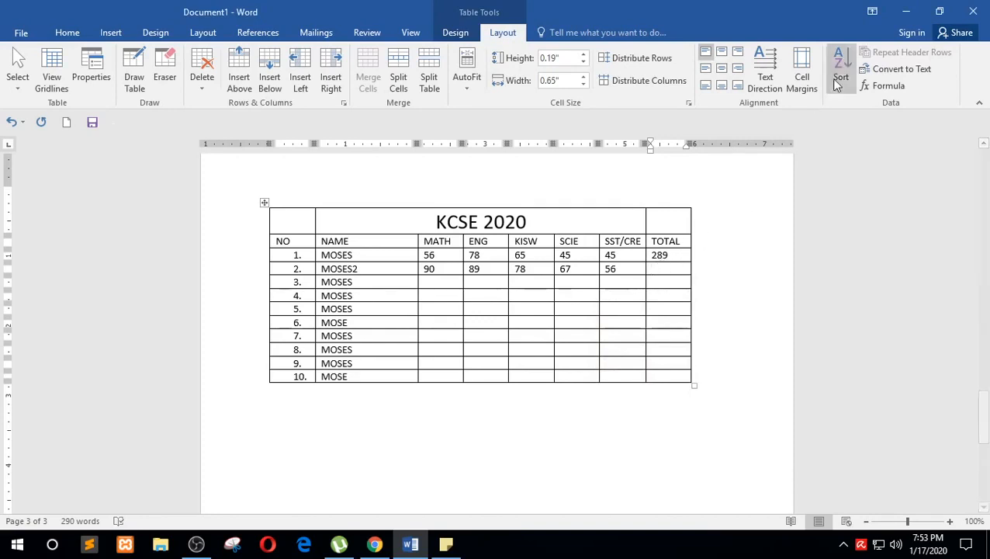
pyautogui.click(883, 87)
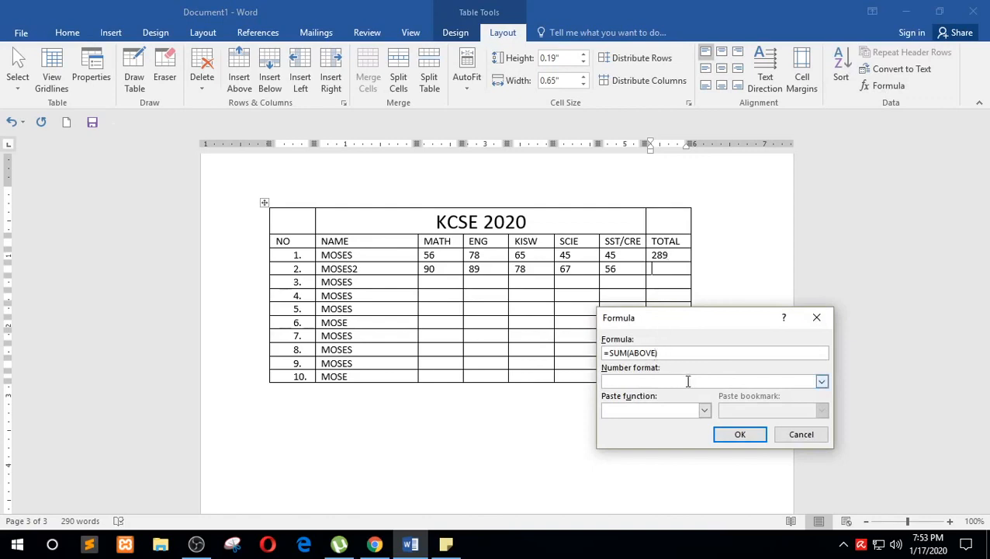
pyautogui.press('BackSpace')
pyautogui.press('BackSpace')
pyautogui.press('BackSpace')
pyautogui.click(741, 434)
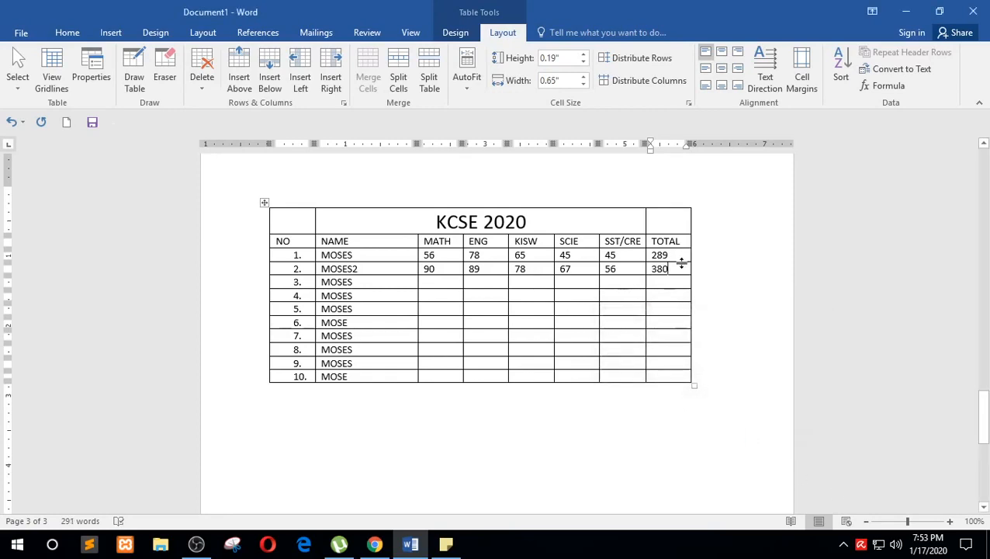
# Add a table row below row 10 and remove its automatic number
pyautogui.click(672, 375)
pyautogui.press('Tab')
pyautogui.press('BackSpace')
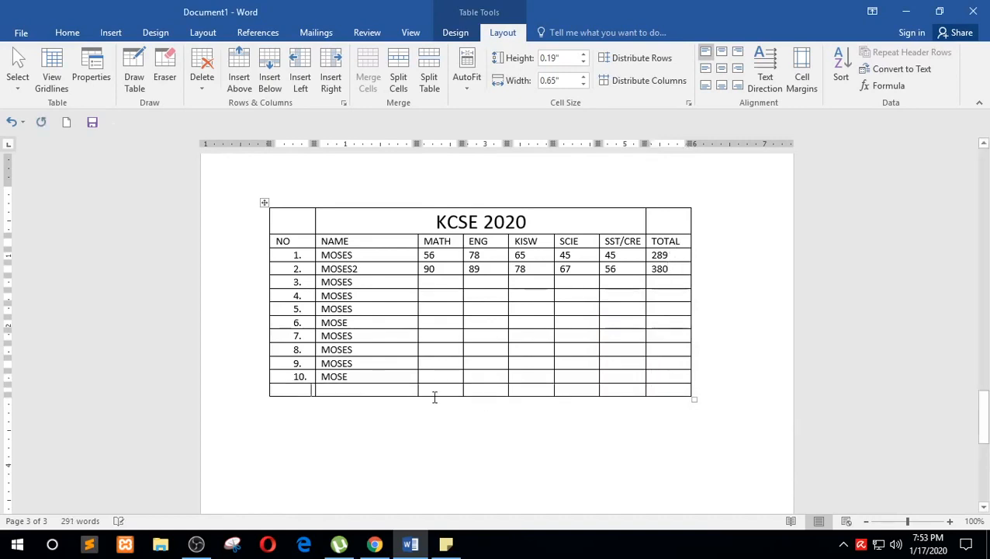
# Merge the first two cells of the new last row and enter the centred label AVERAGE
pyautogui.moveTo(319, 388); pyautogui.dragTo(295, 388)
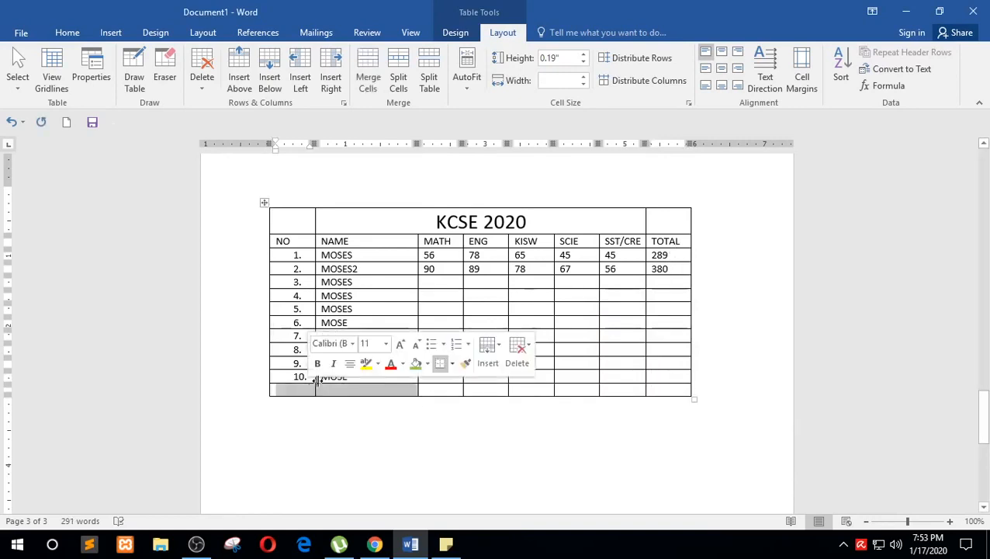
pyautogui.click(368, 77)
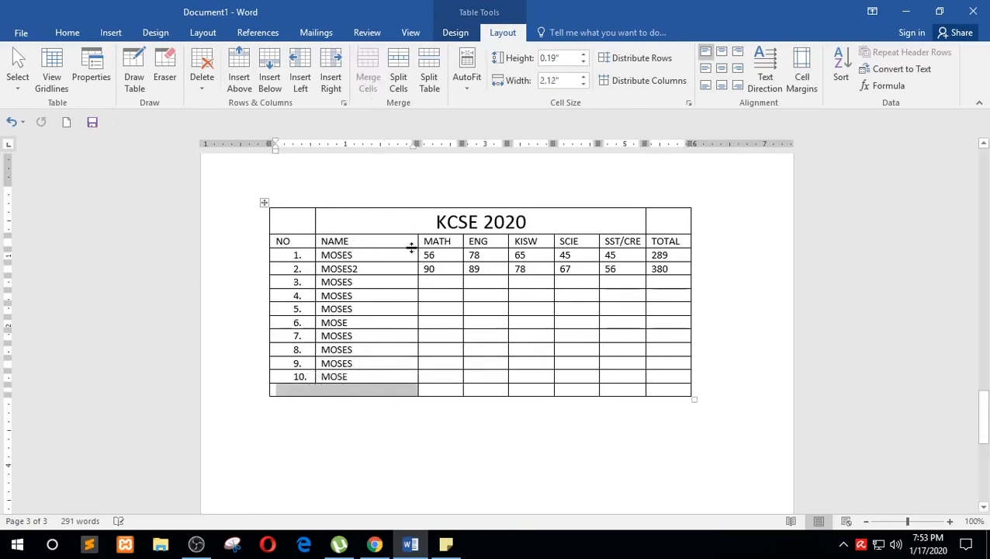
pyautogui.hotkey('ctrl', 'e')
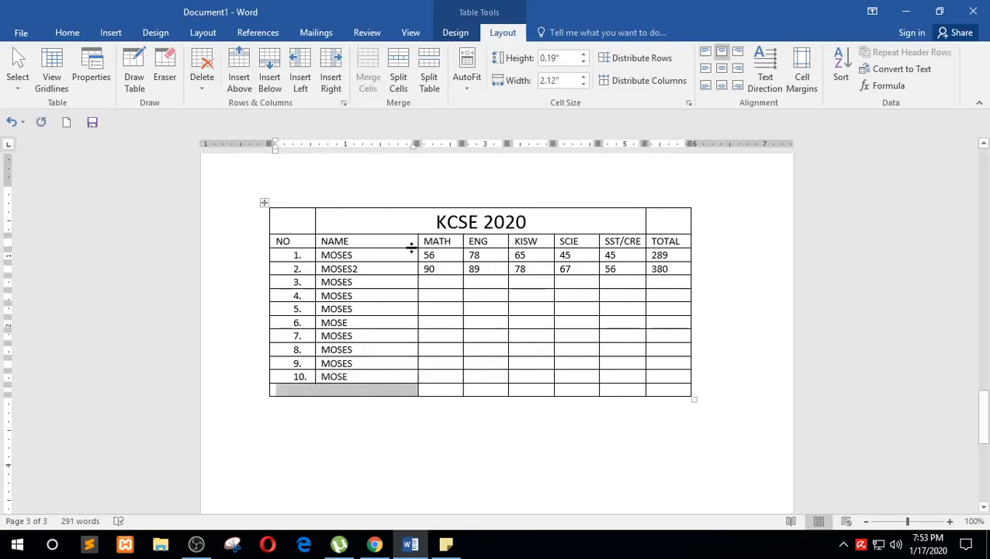
pyautogui.write('AVERAGE')
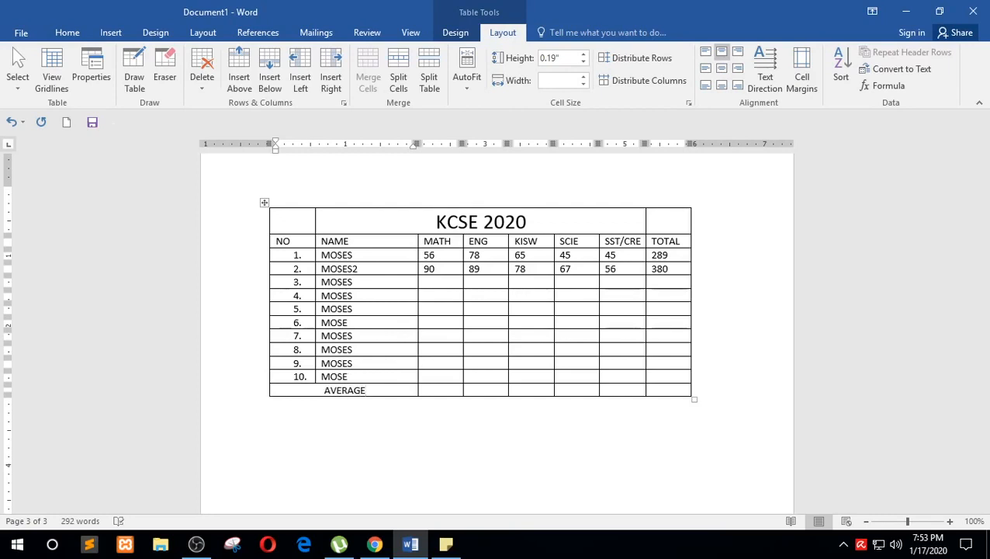
pyautogui.press('Tab')
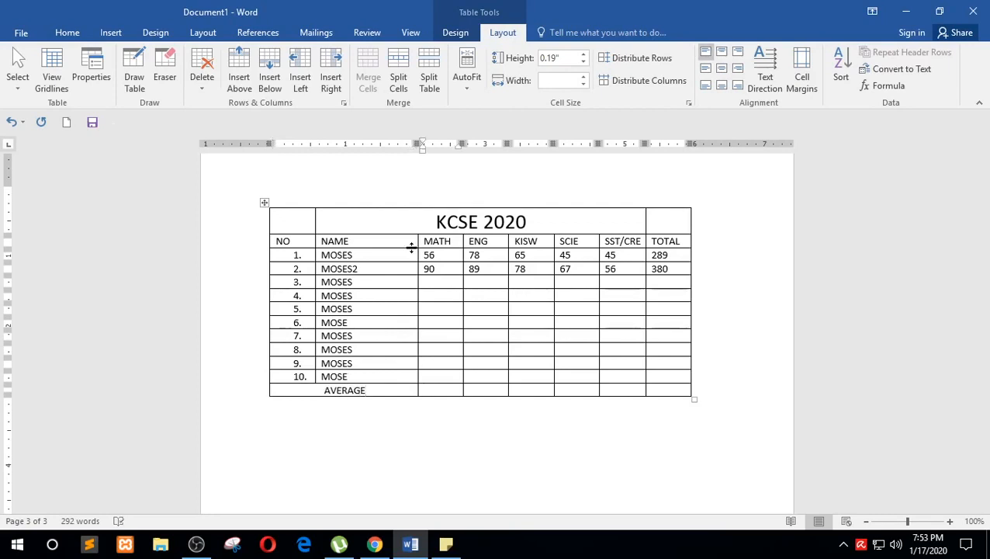
# Copy the ENG and KISW marks of rows 1 and 2 into the MATH and ENG cells of rows 3 to 5
pyautogui.moveTo(463, 251); pyautogui.dragTo(552, 271)
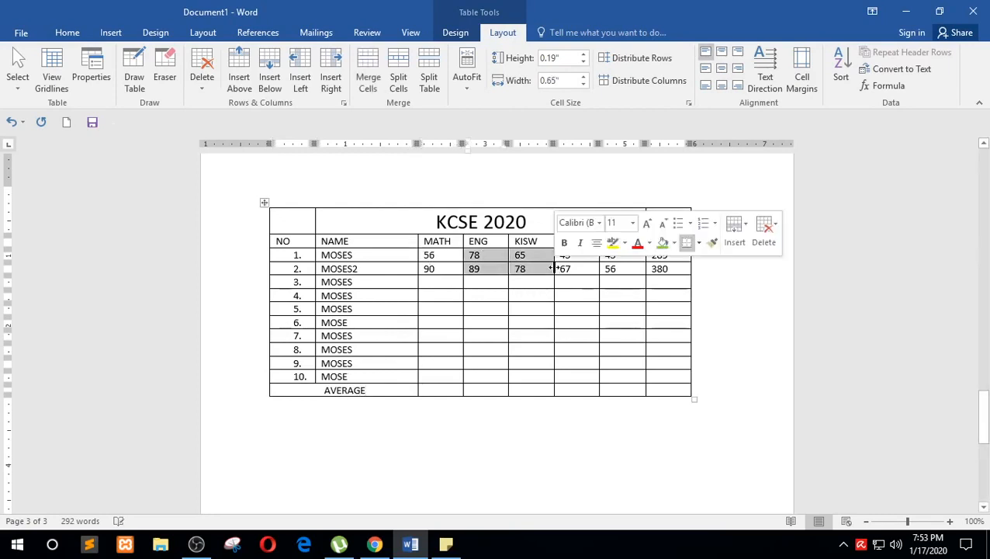
pyautogui.hotkey('ctrl', 'c')
pyautogui.moveTo(450, 282); pyautogui.dragTo(506, 308)
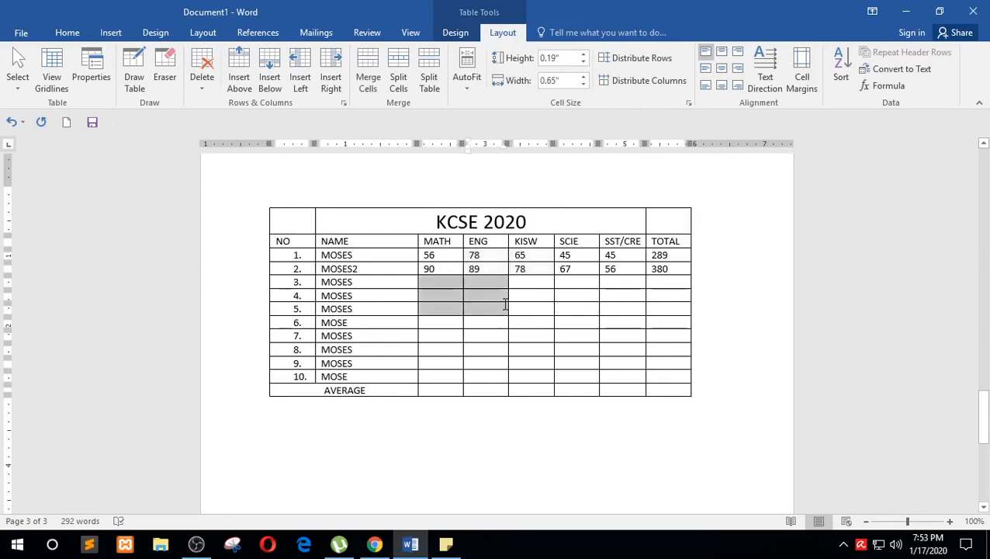
pyautogui.hotkey('ctrl', 'v')
# Copy the KISW, SCIE and SST/CRE marks of rows 1 and 2 into rows 3 to 5 and into ENG to SCIE of rows 6 to 9
pyautogui.moveTo(536, 252); pyautogui.dragTo(617, 272)
pyautogui.hotkey('ctrl', 'c')
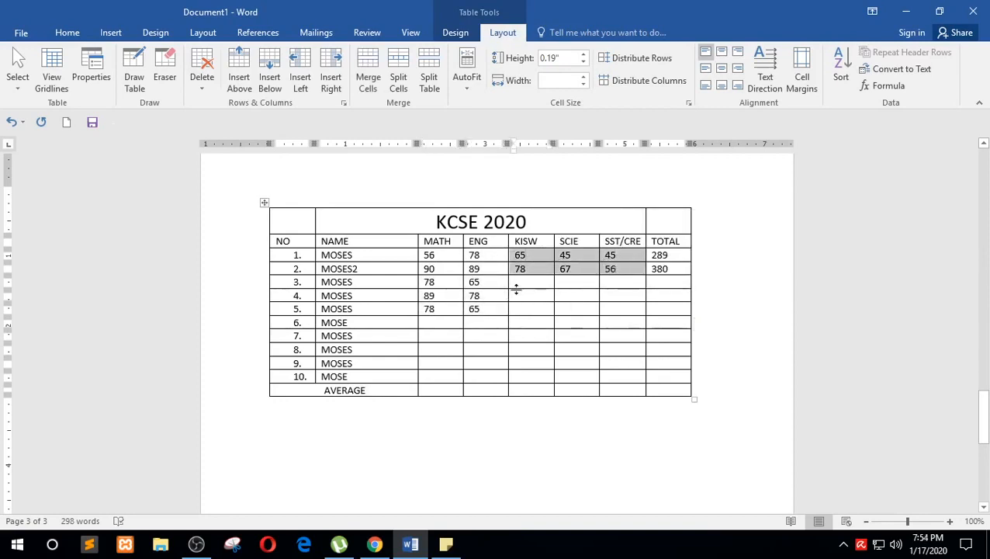
pyautogui.moveTo(523, 284); pyautogui.dragTo(617, 307)
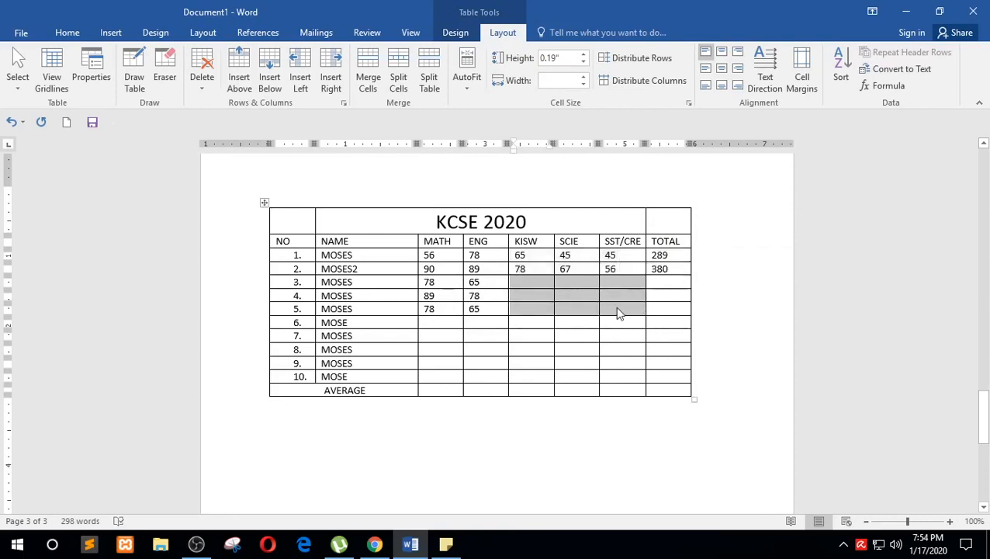
pyautogui.hotkey('ctrl', 'v')
pyautogui.moveTo(486, 320); pyautogui.dragTo(576, 356)
pyautogui.hotkey('ctrl', 'v')
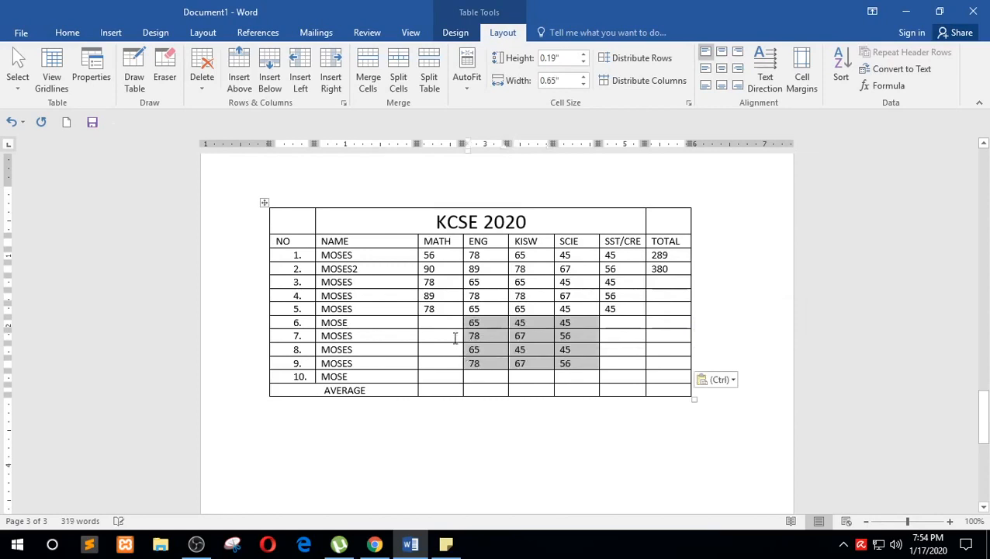
# Copy the ENG marks of rows 2 to 4 and paste them into the MATH cells of rows 6 to 10
pyautogui.click(492, 289)
pyautogui.moveTo(490, 273); pyautogui.dragTo(492, 300)
pyautogui.moveTo(446, 321); pyautogui.dragTo(448, 377)
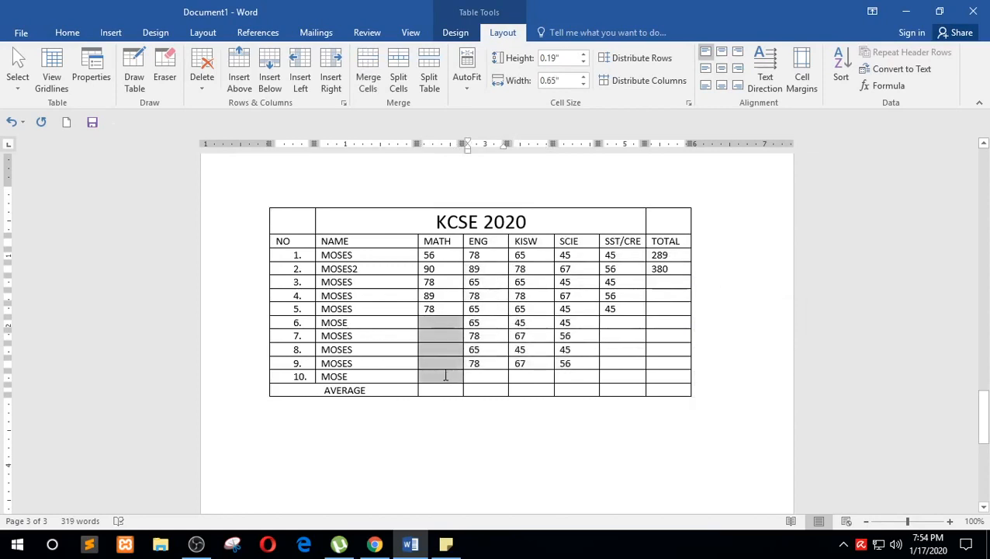
pyautogui.hotkey('ctrl', 'v')
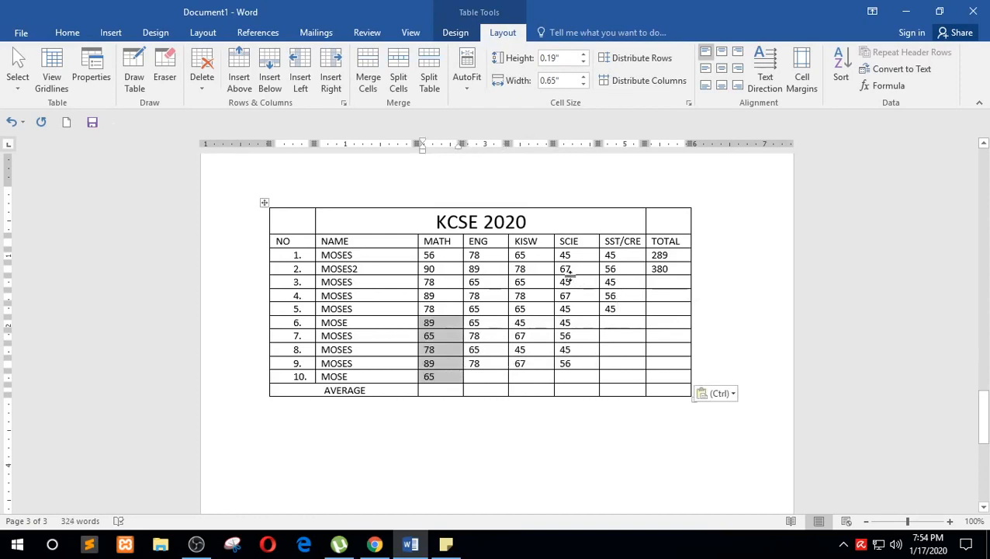
# Copy the SCIE marks of rows 3 to 6 into the SST/CRE cells of rows 6 to 9
pyautogui.moveTo(570, 276); pyautogui.dragTo(570, 326)
pyautogui.hotkey('ctrl', 'z')
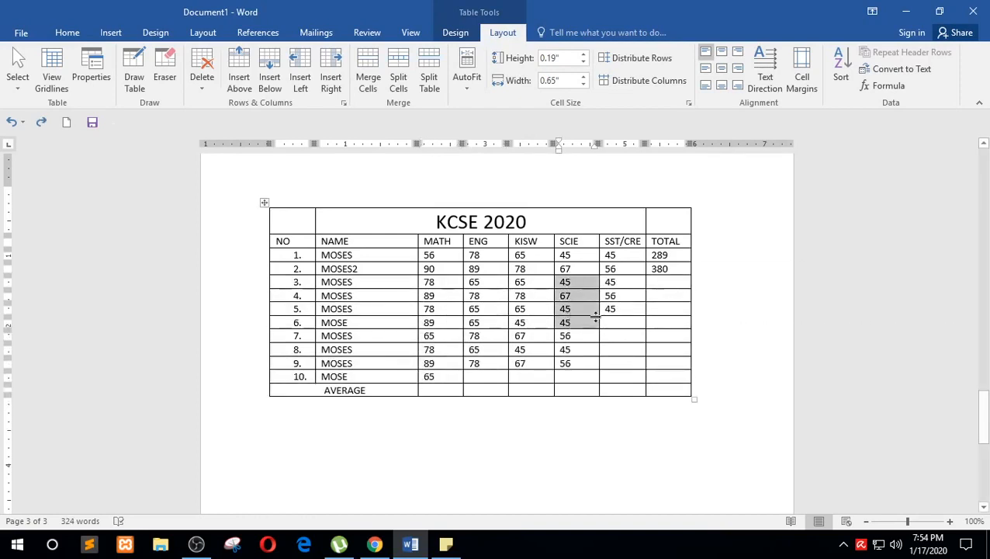
pyautogui.hotkey('ctrl', 'c')
pyautogui.click(611, 322)
pyautogui.hotkey('ctrl', 'v')
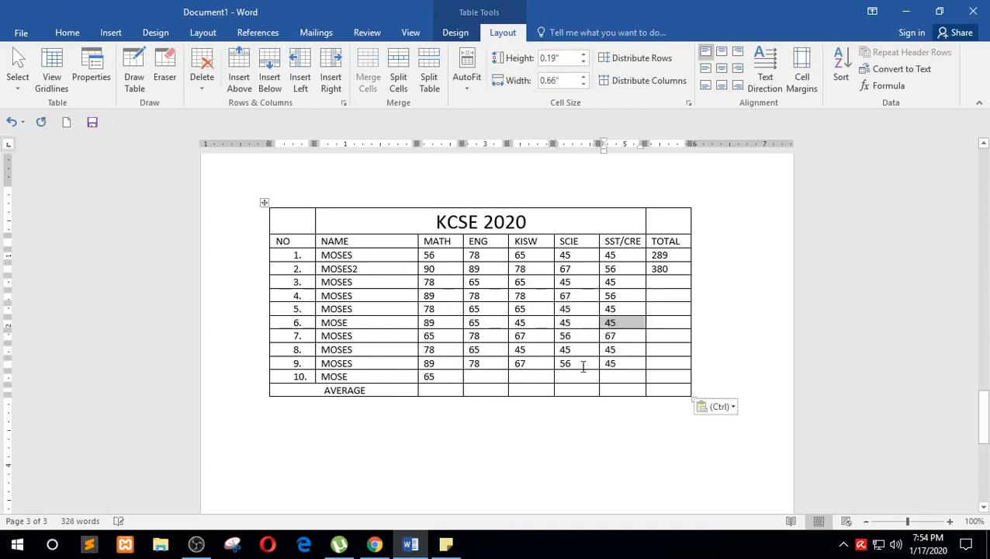
# Complete the row 10 marks with ENG 45, KISW 56, SCIE 78 and SST/CRE 67
pyautogui.click(490, 376)
pyautogui.write('45')
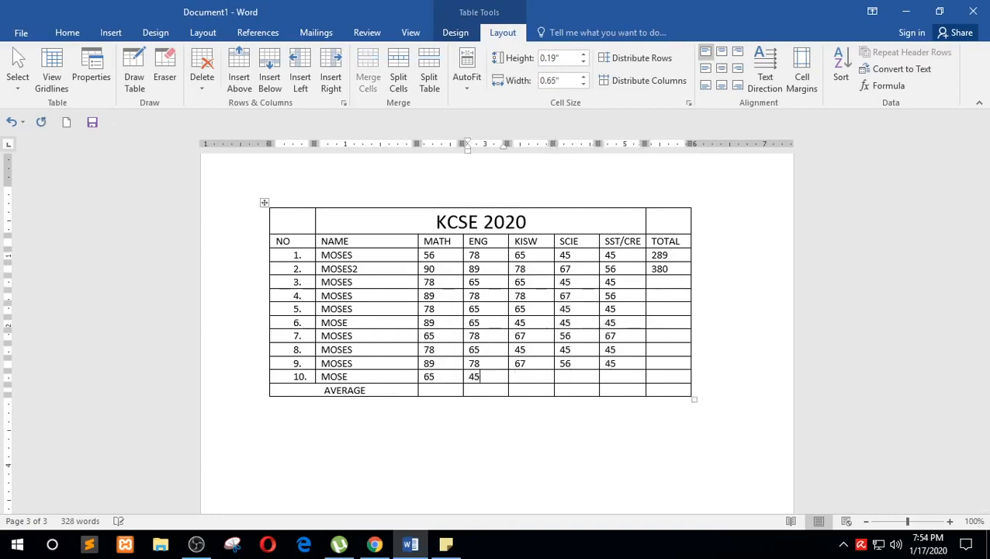
pyautogui.press('Tab')
pyautogui.write('56')
pyautogui.press('Tab')
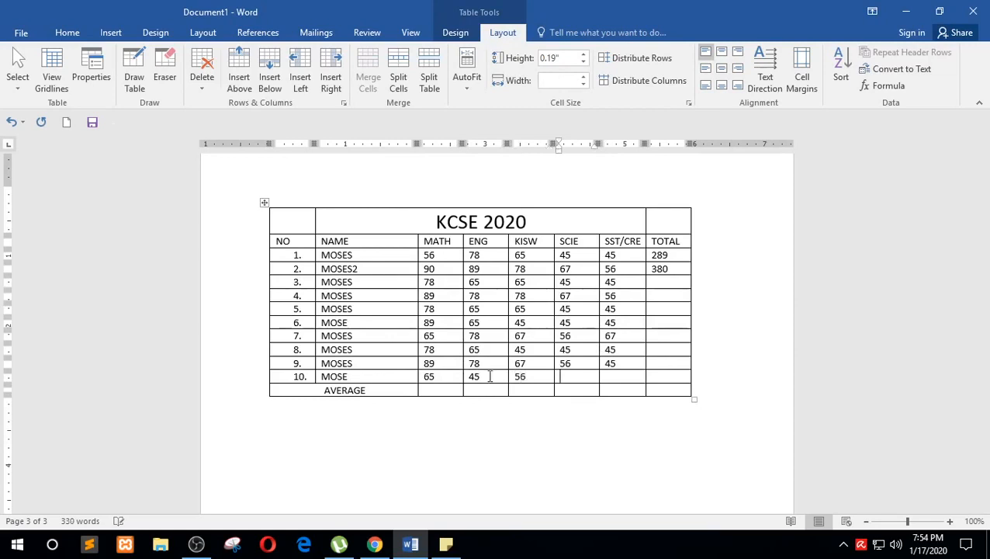
pyautogui.write('78')
pyautogui.press('Tab')
pyautogui.write('6')
# Total row 3 with =SUM(LEFT) in its TOTAL cell, copying the formula text for reuse
pyautogui.click(664, 285)
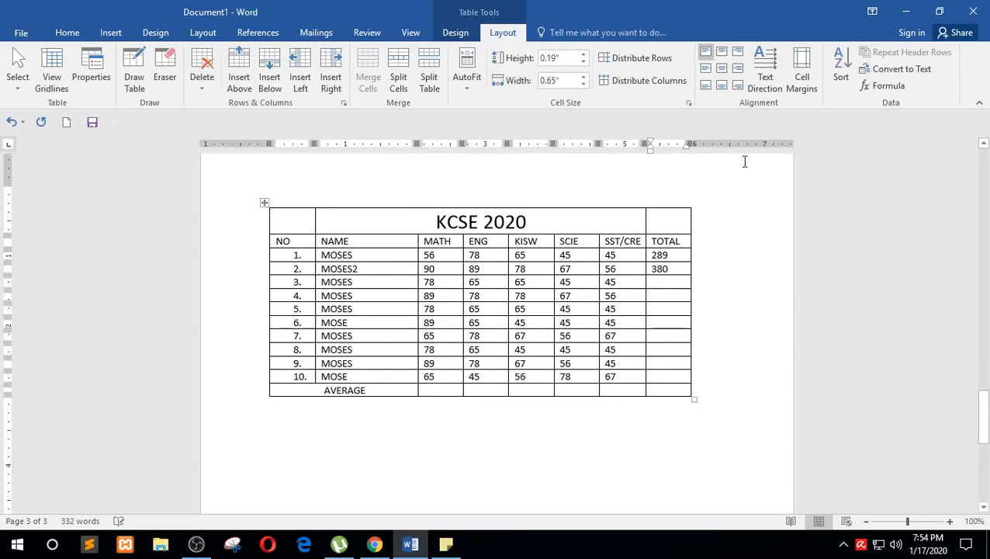
pyautogui.click(885, 86)
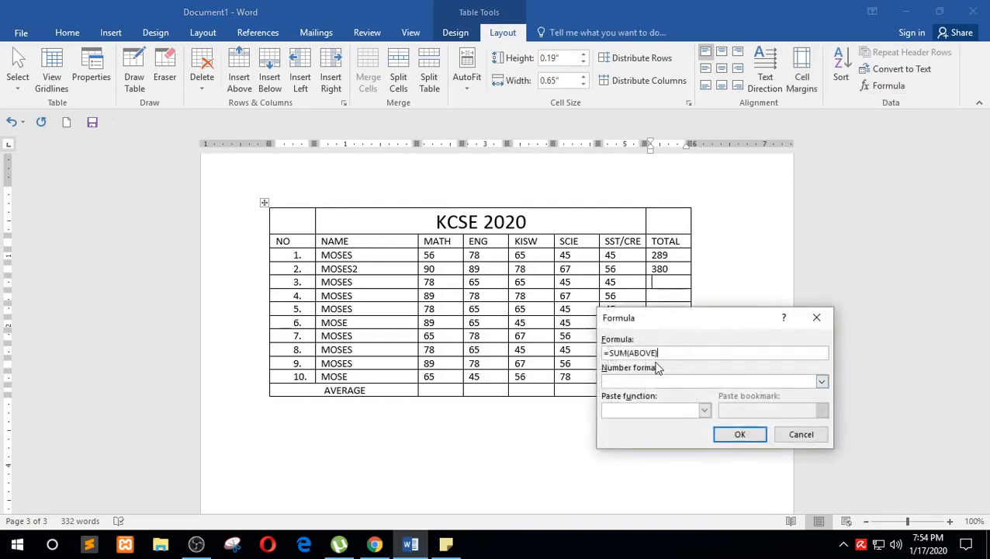
pyautogui.press('BackSpace')
pyautogui.press('BackSpace')
pyautogui.press('BackSpace')
pyautogui.press('BackSpace')
pyautogui.hotkey('ctrl', 'a')
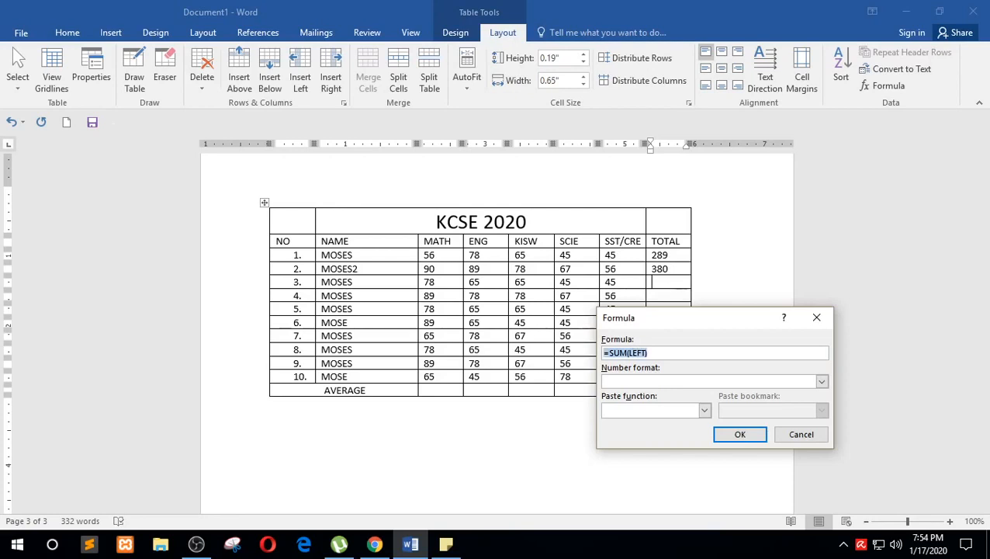
pyautogui.click(737, 436)
# Insert =SUM(LEFT) formulas in the TOTAL cells of rows 4 and 5
pyautogui.click(885, 85)
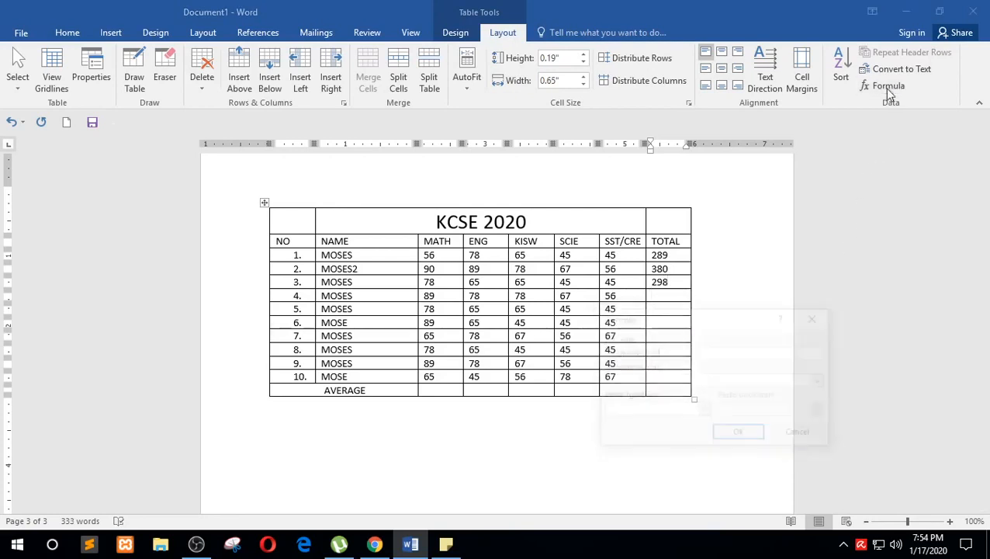
pyautogui.write('=SUM(LEFT)')
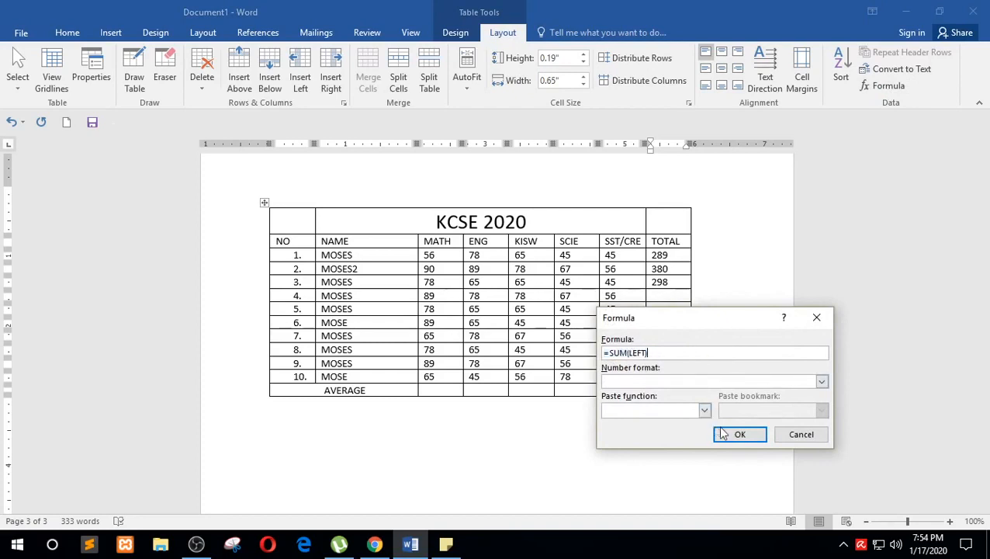
pyautogui.click(740, 434)
pyautogui.click(675, 309)
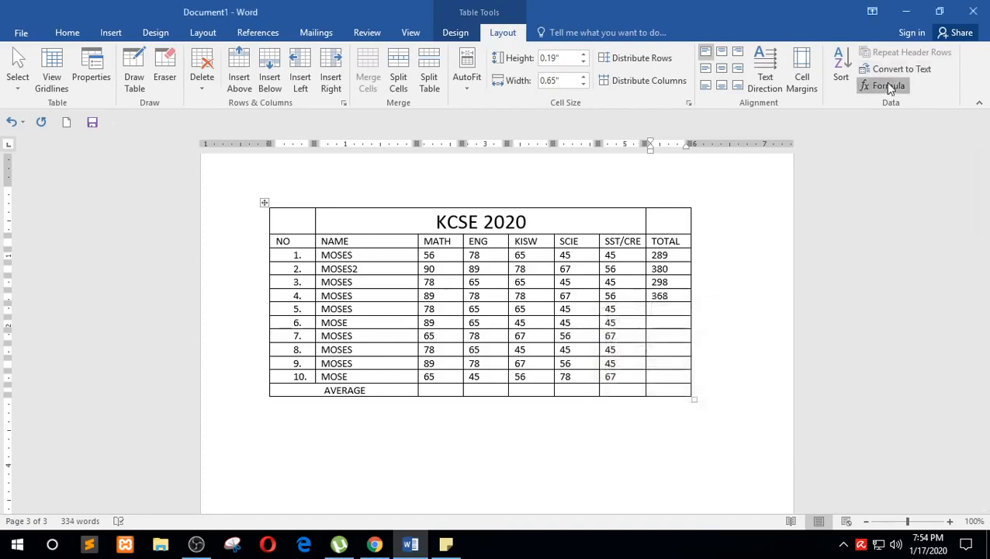
pyautogui.click(884, 84)
pyautogui.doubleClick(675, 353)
pyautogui.write('=SUM(LEFT)')
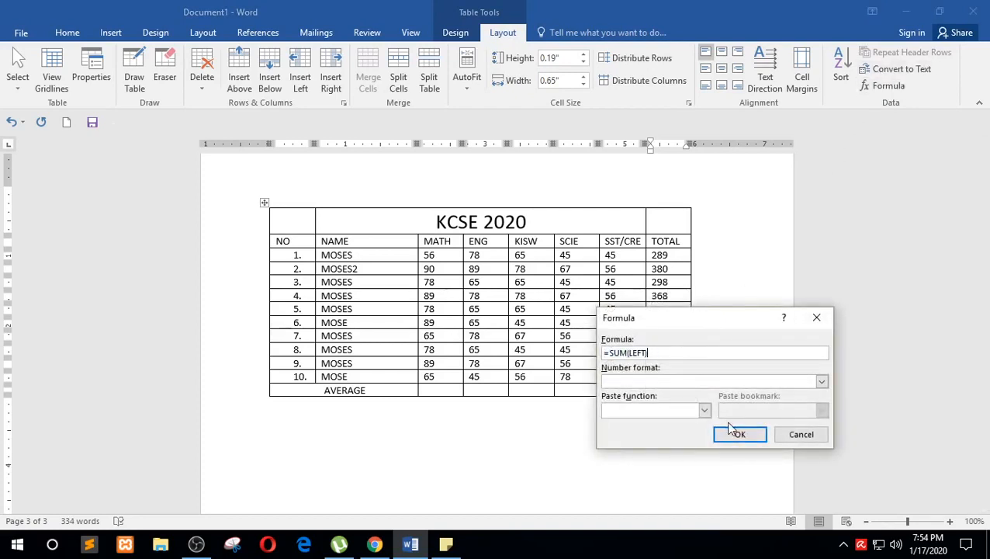
pyautogui.click(734, 433)
# Insert =SUM(LEFT) formulas in the TOTAL cells of rows 6 and 7
pyautogui.click(669, 322)
pyautogui.click(885, 85)
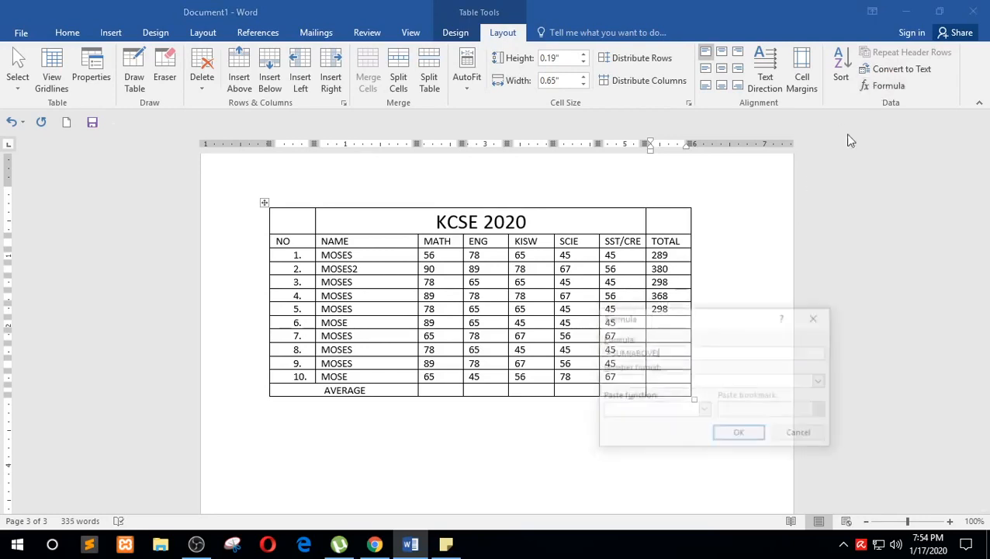
pyautogui.doubleClick(714, 348)
pyautogui.write('=SUM(LEFT)')
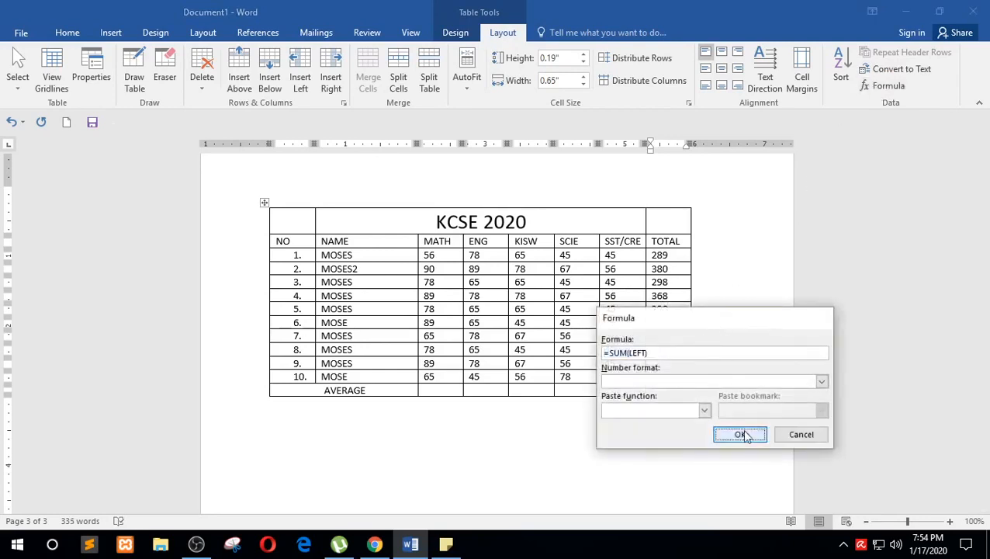
pyautogui.click(740, 434)
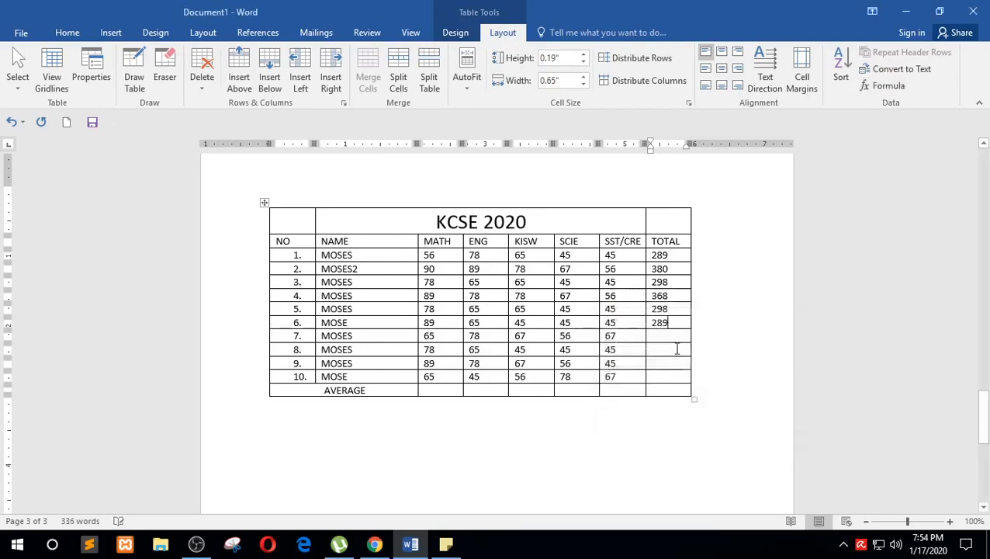
pyautogui.click(884, 85)
pyautogui.write('=SUM(LEFT)')
pyautogui.click(737, 435)
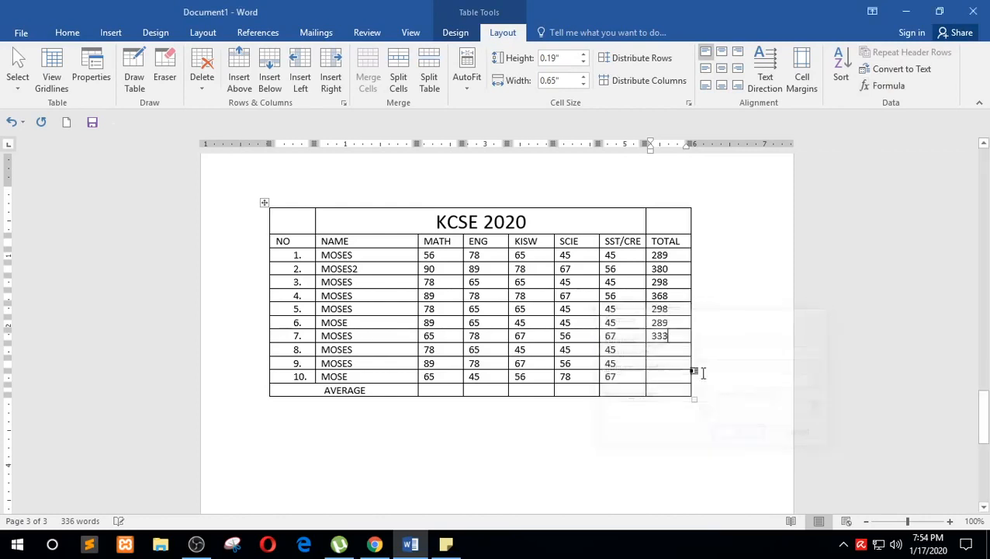
# Insert =SUM(LEFT) formulas in the TOTAL cells of rows 8, 9 and 10
pyautogui.click(884, 85)
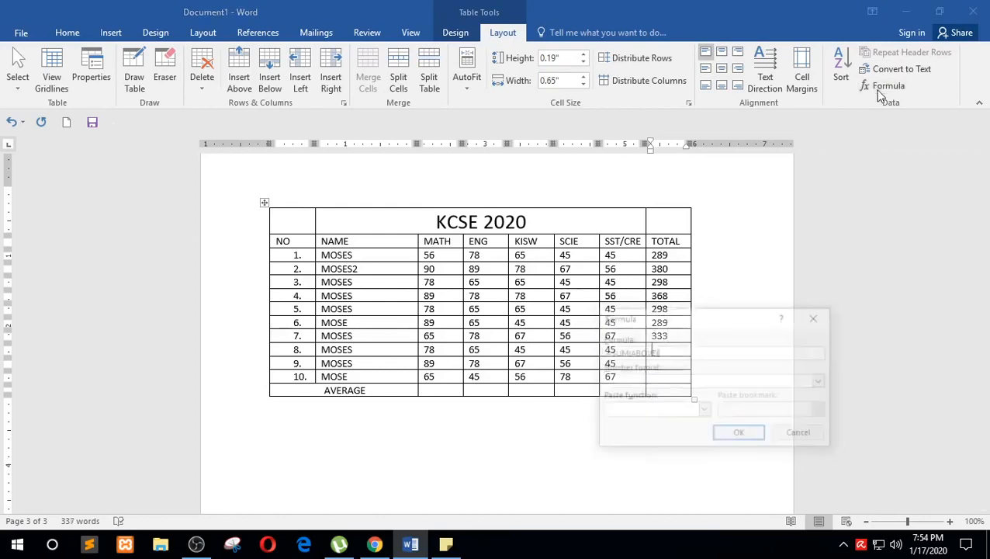
pyautogui.write('=SUM(LEFT)')
pyautogui.click(740, 435)
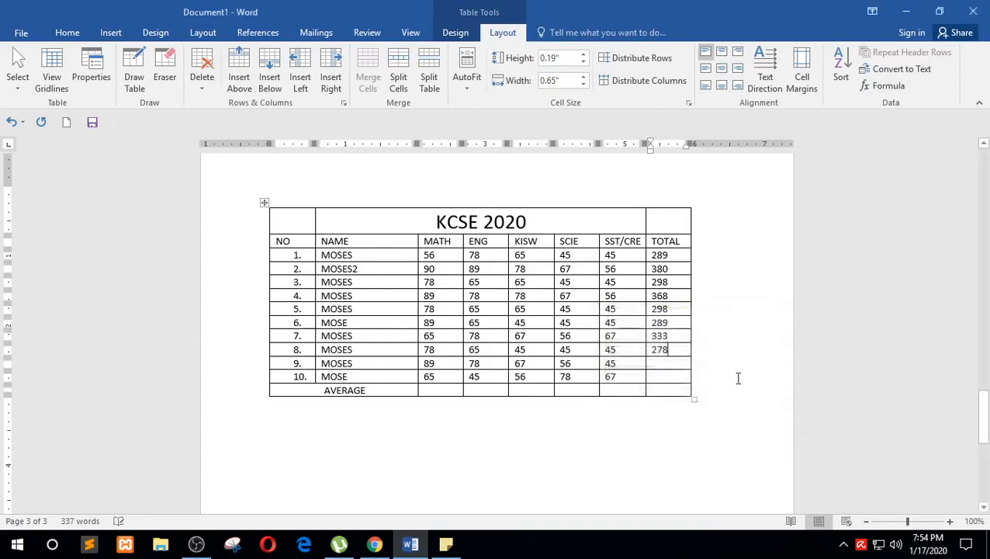
pyautogui.click(666, 367)
pyautogui.click(886, 86)
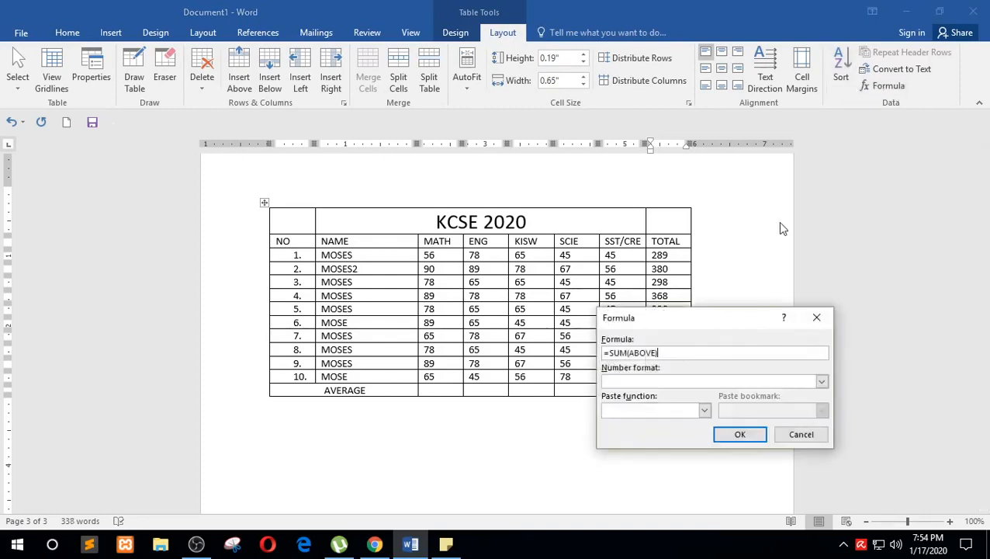
pyautogui.write('=SUM(LEFT)')
pyautogui.click(739, 434)
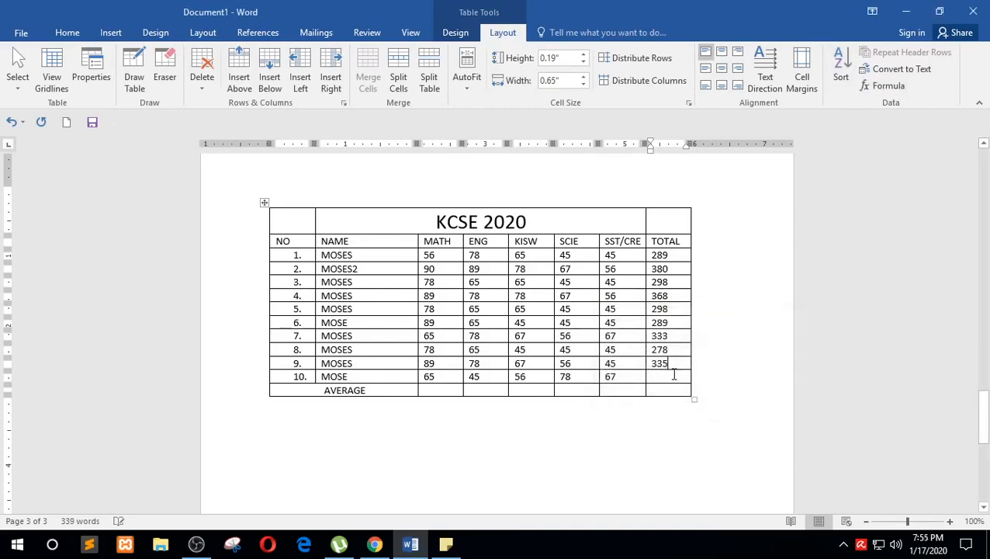
pyautogui.click(886, 86)
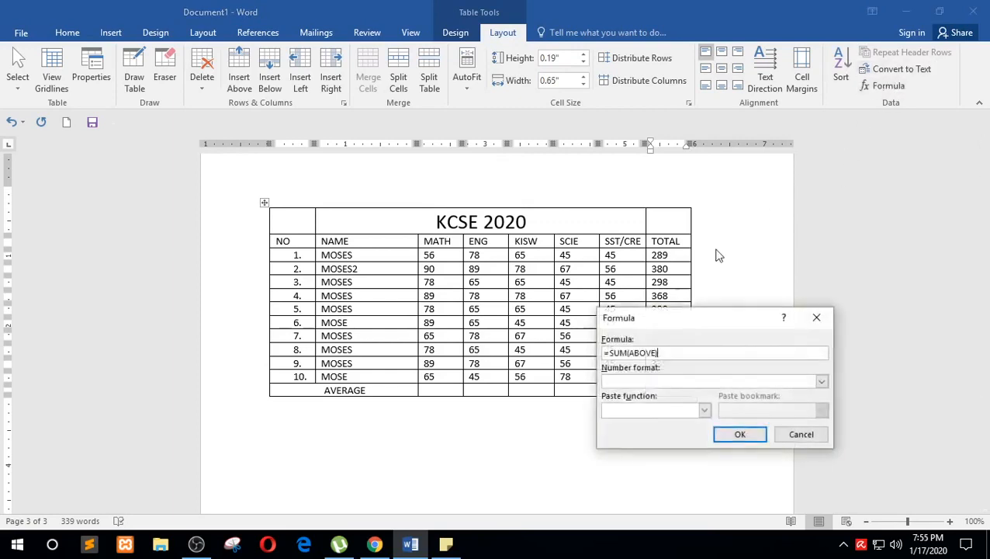
pyautogui.write('=SUM(LEFT)')
pyautogui.click(740, 434)
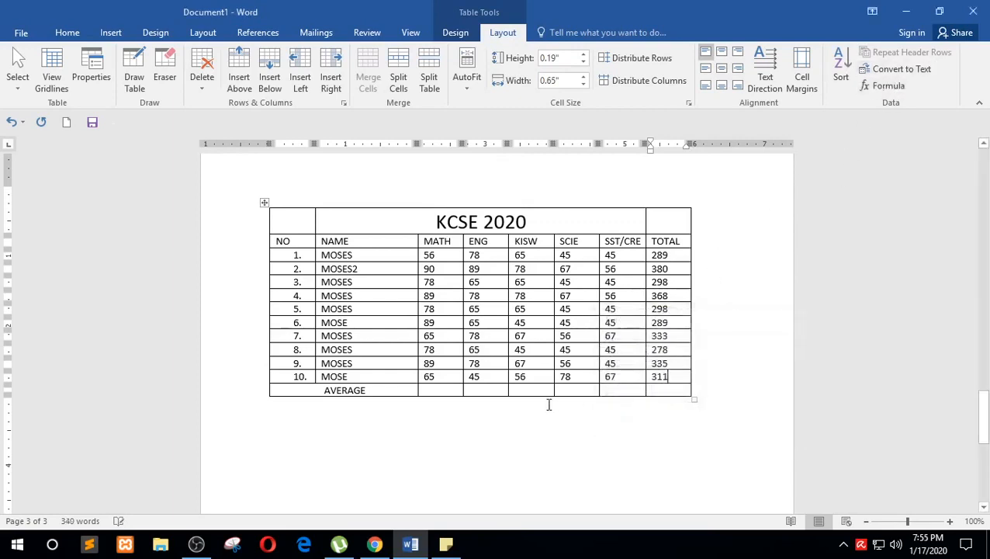
# Insert =AVERAGE(ABOVE) in the AVERAGE row's MATH cell, copying the formula text for reuse
pyautogui.click(439, 390)
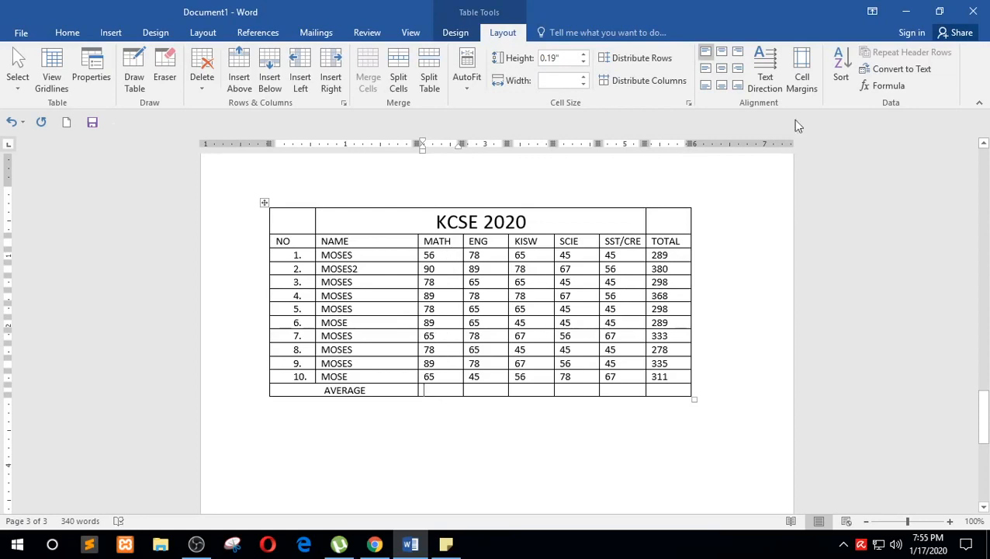
pyautogui.click(904, 88)
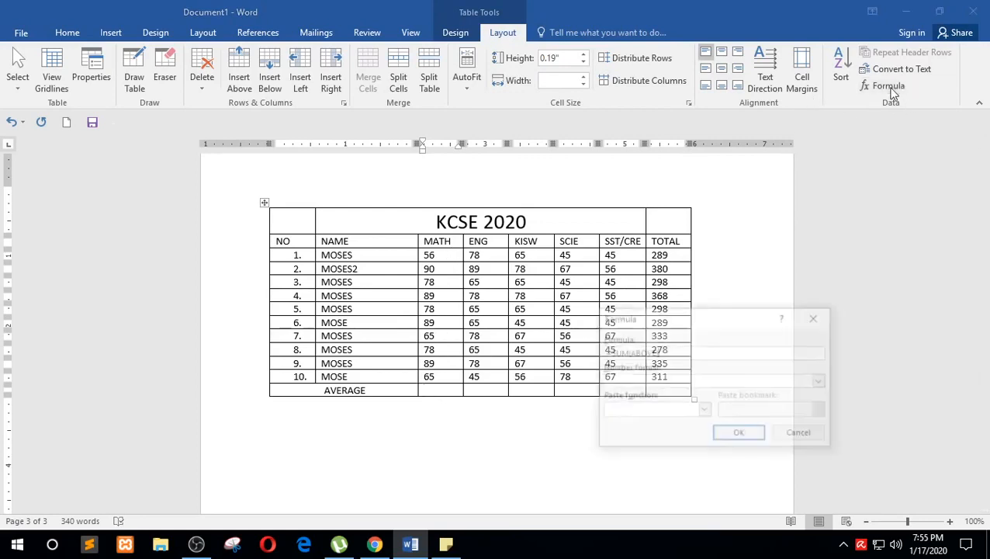
pyautogui.click(630, 353)
pyautogui.press('BackSpace')
pyautogui.press('BackSpace')
pyautogui.press('BackSpace')
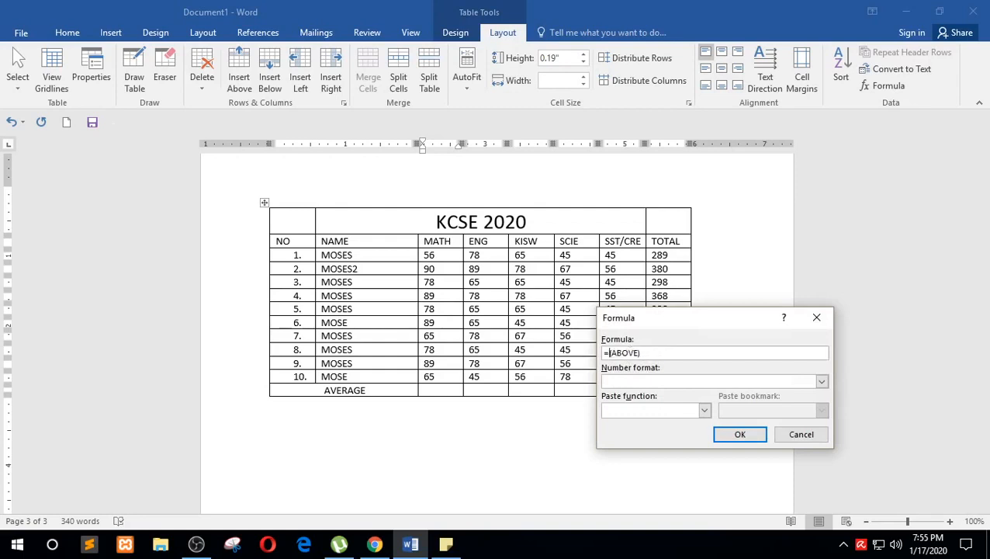
pyautogui.write('AVERAGE')
pyautogui.hotkey('ctrl', 'a')
pyautogui.hotkey('ctrl', 'c')
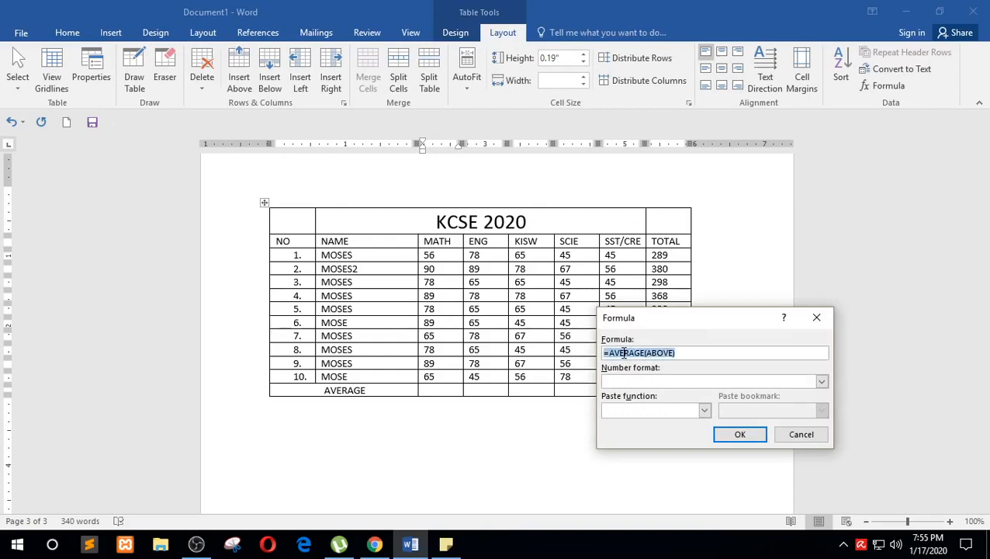
pyautogui.click(750, 434)
# Insert =AVERAGE(ABOVE) formulas in the AVERAGE row's ENG and KISW cells
pyautogui.click(501, 390)
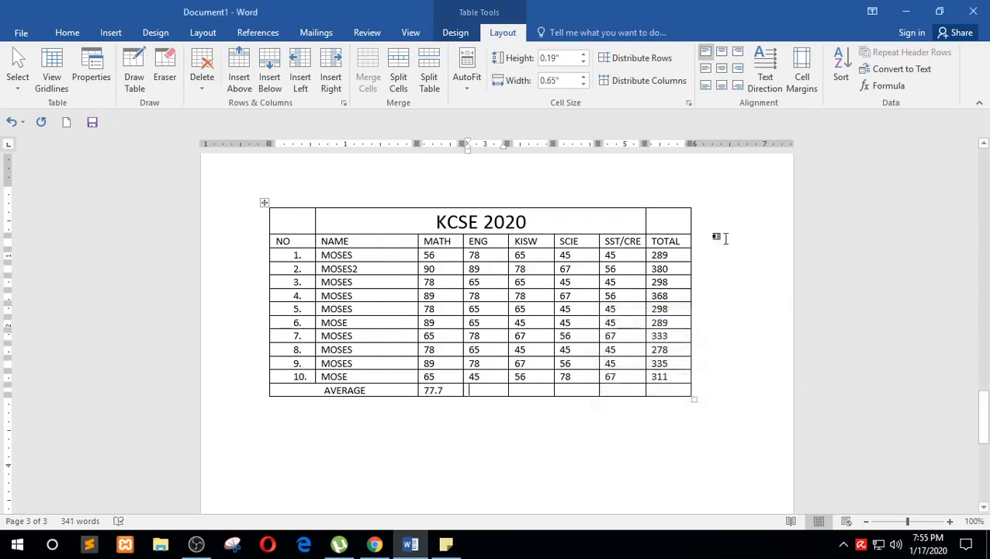
pyautogui.click(885, 85)
pyautogui.hotkey('ctrl', 'a')
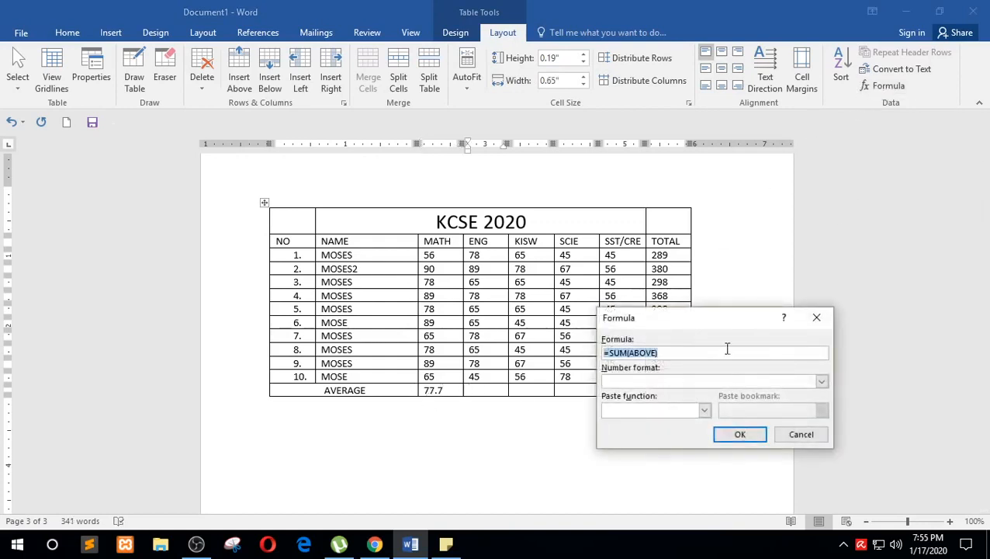
pyautogui.write('=AVERAGE(ABOVE)')
pyautogui.click(739, 435)
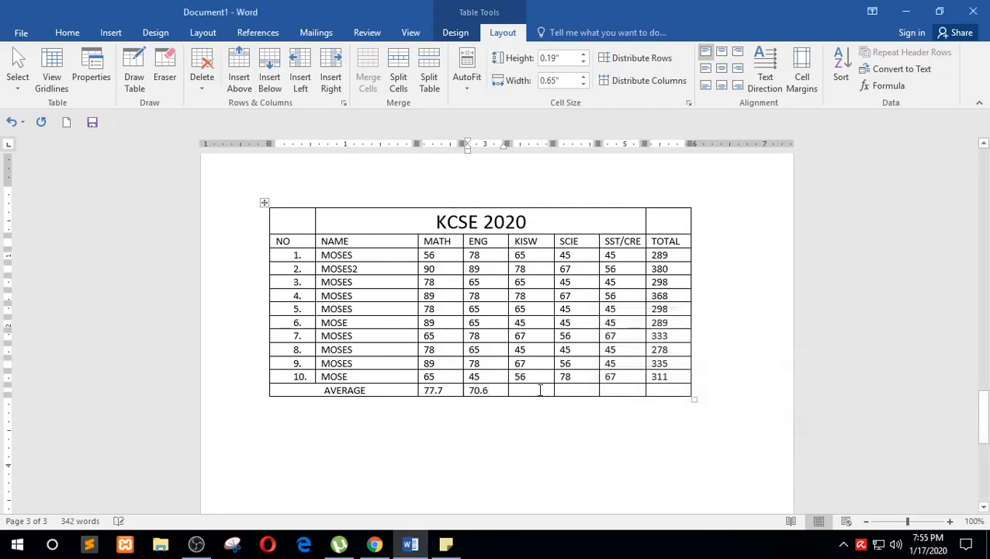
pyautogui.click(540, 389)
pyautogui.click(885, 86)
pyautogui.hotkey('ctrl', 'a')
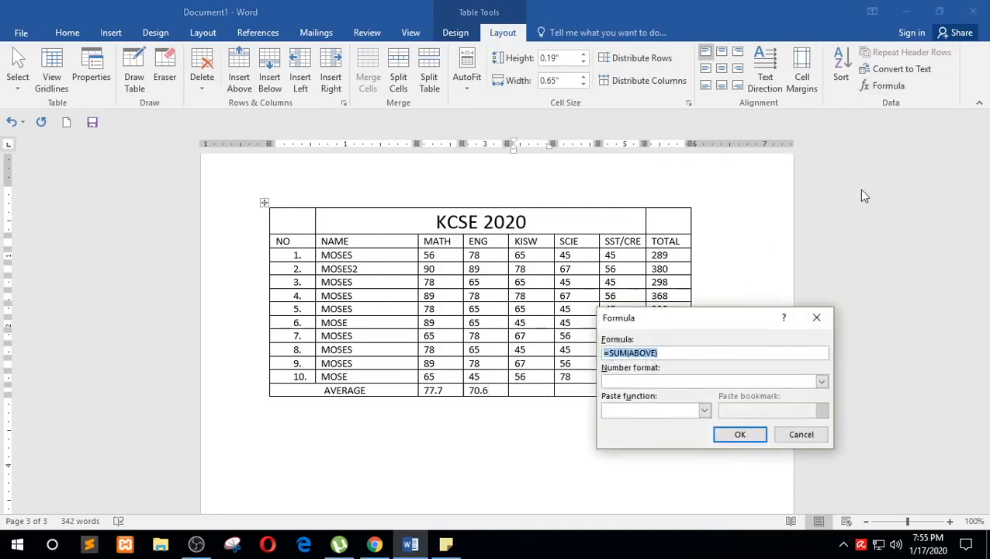
pyautogui.write('=AVERAGE(ABOVE)')
pyautogui.click(739, 435)
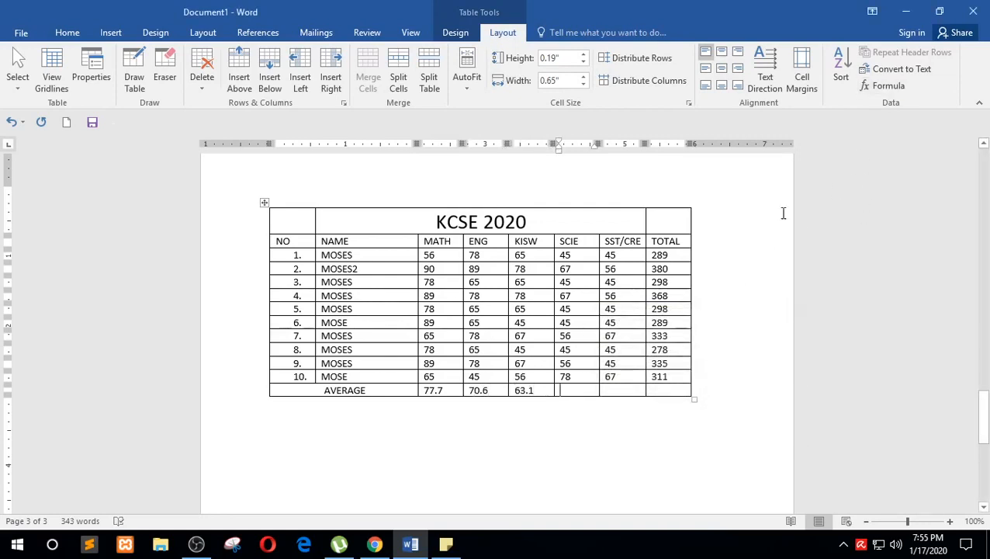
# Insert =AVERAGE(ABOVE) formulas in the AVERAGE row's SCIE and SST/CRE cells
pyautogui.click(885, 86)
pyautogui.hotkey('ctrl', 'a')
pyautogui.hotkey('ctrl', 'v')
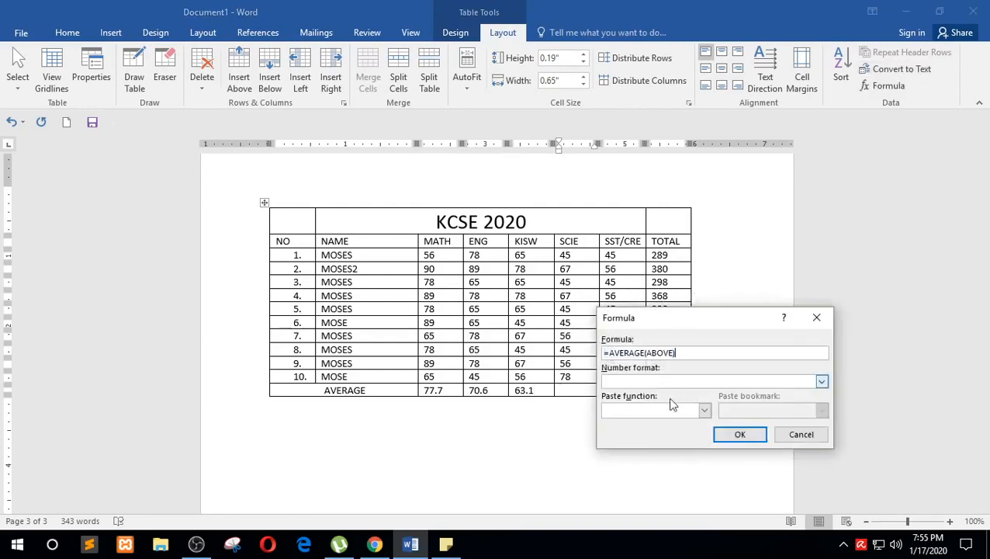
pyautogui.click(739, 434)
pyautogui.click(634, 389)
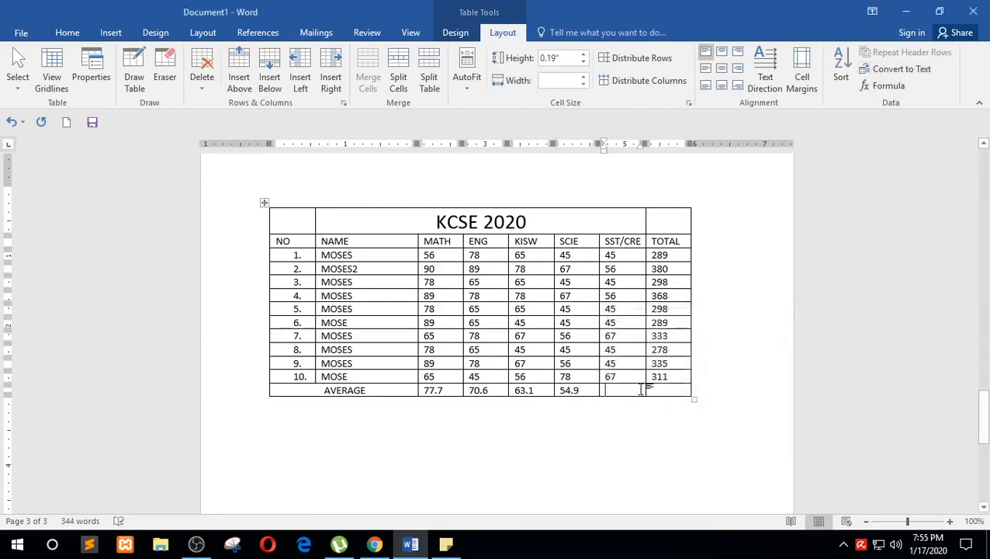
pyautogui.click(877, 86)
pyautogui.hotkey('ctrl', 'a')
pyautogui.hotkey('ctrl', 'v')
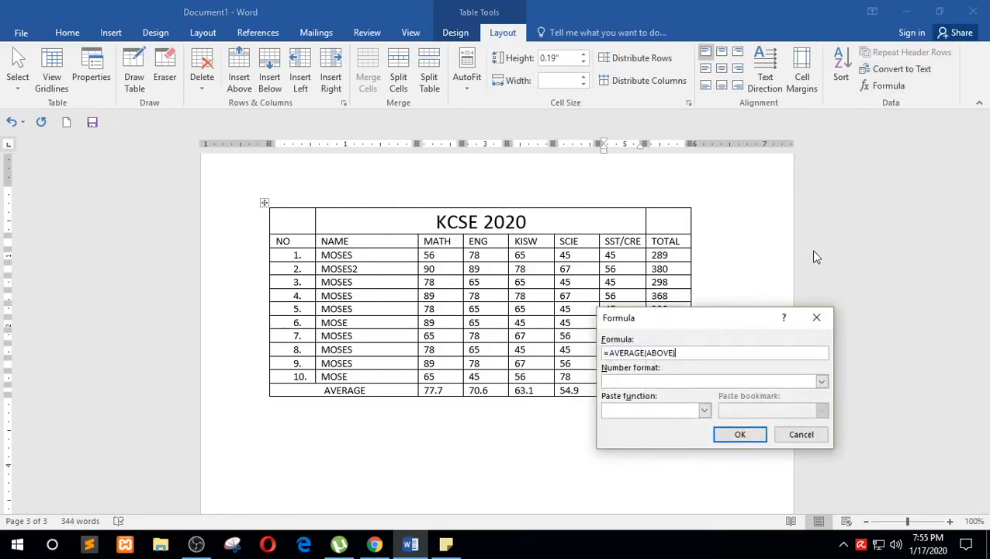
pyautogui.click(739, 435)
# Insert =AVERAGE(ABOVE) in the AVERAGE row's TOTAL cell
pyautogui.click(687, 389)
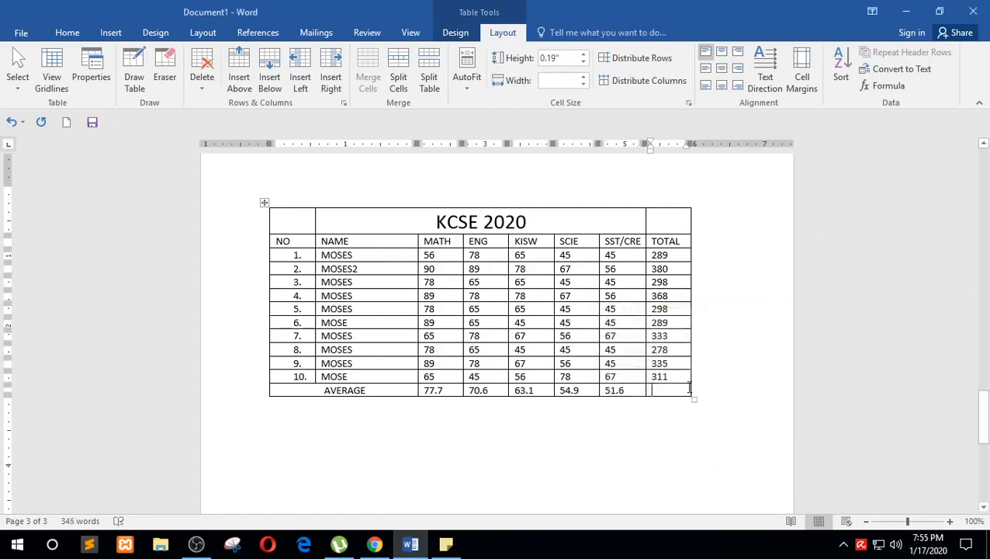
pyautogui.click(885, 92)
pyautogui.hotkey('ctrl', 'a')
pyautogui.hotkey('ctrl', 'v')
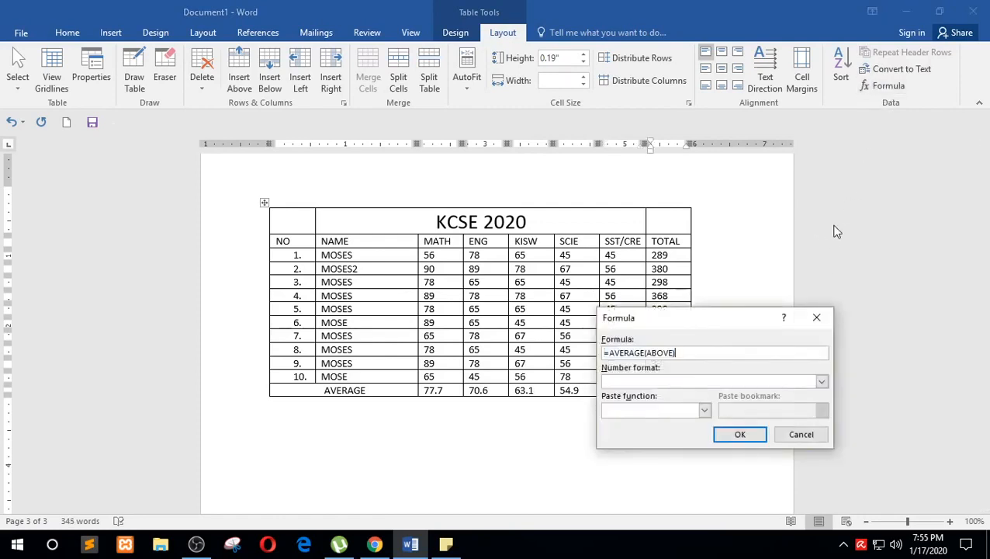
pyautogui.click(740, 434)
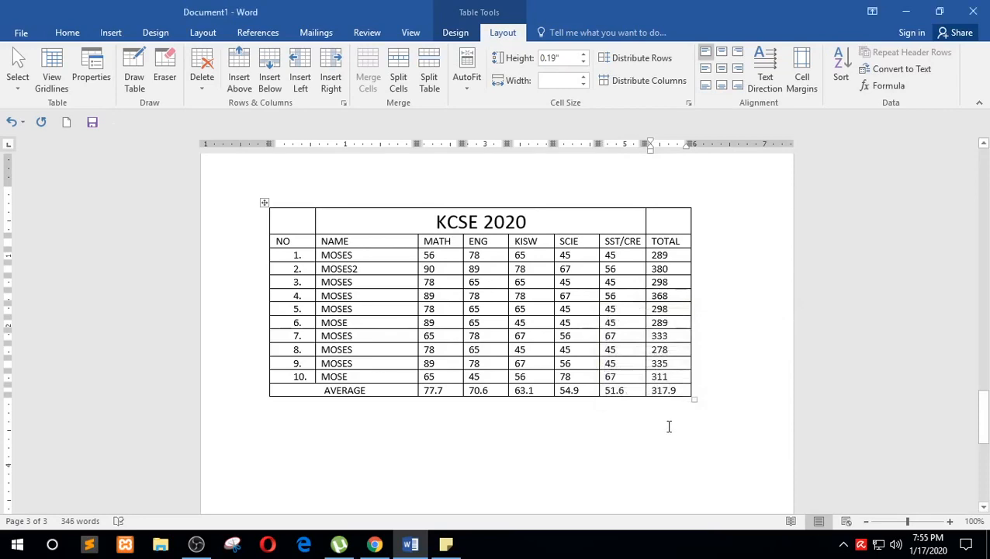
# Write the general formula syntax =FUNCTION(DIRECTION) on the line below the marks table
pyautogui.scroll(-3, 566, 342)
pyautogui.scroll(4, 548, 347)
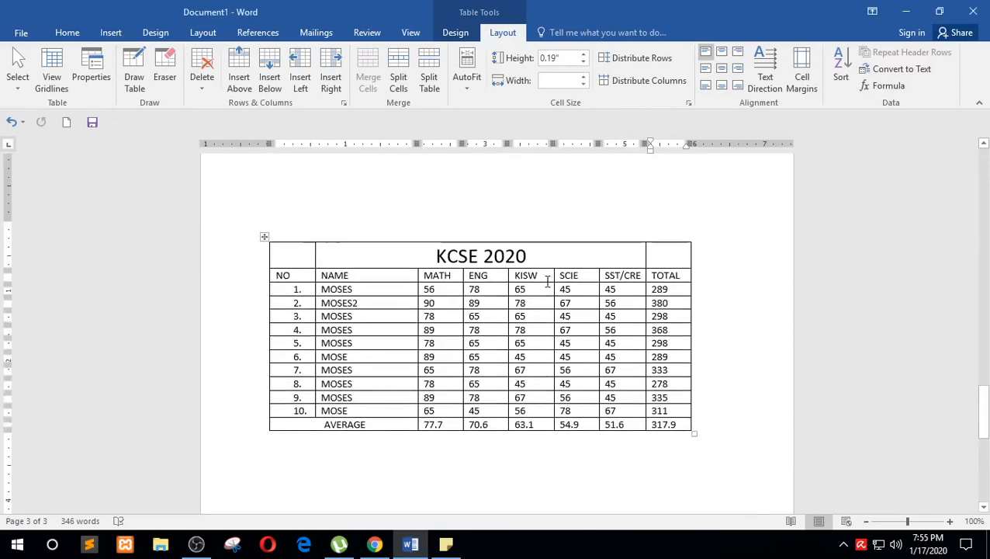
pyautogui.scroll(-1, 552, 277)
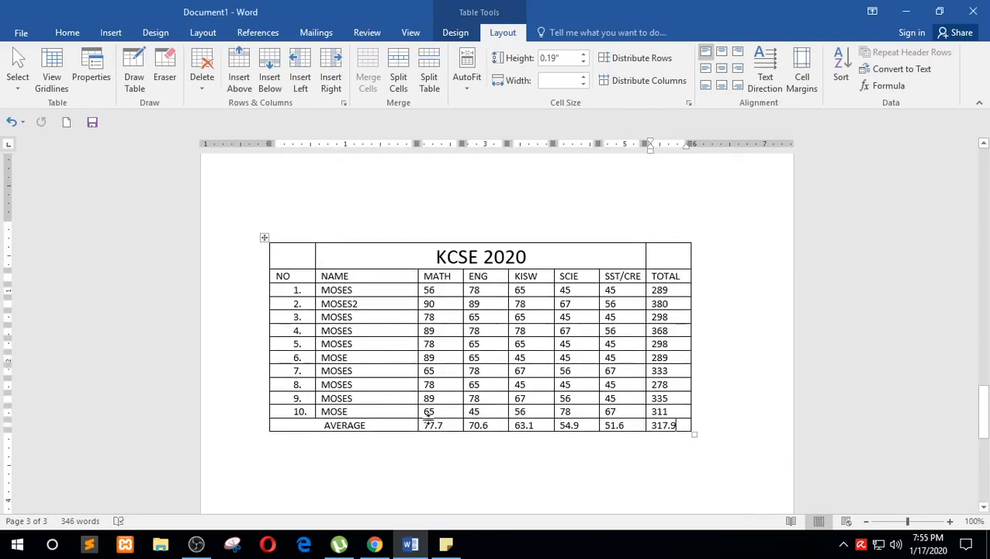
pyautogui.click(471, 465)
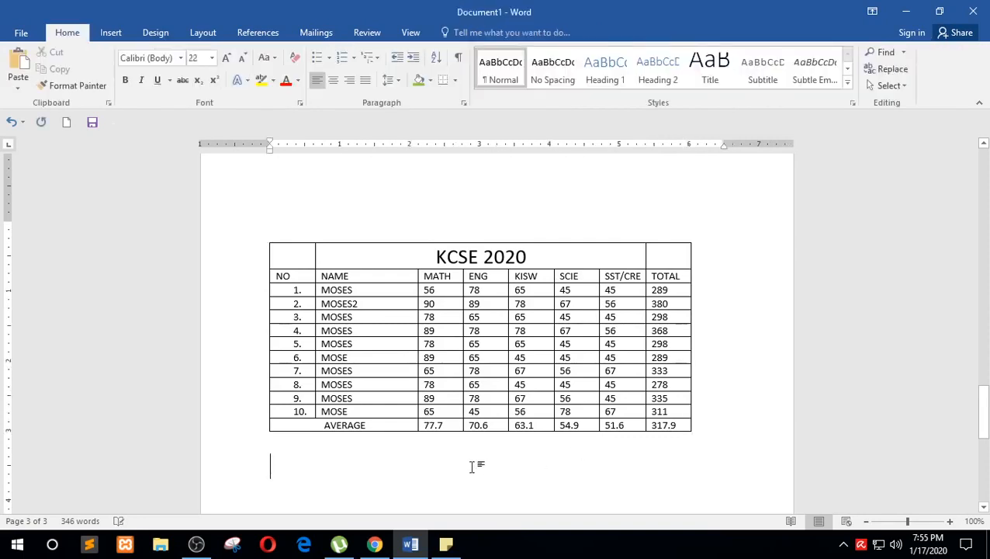
pyautogui.write('=F')
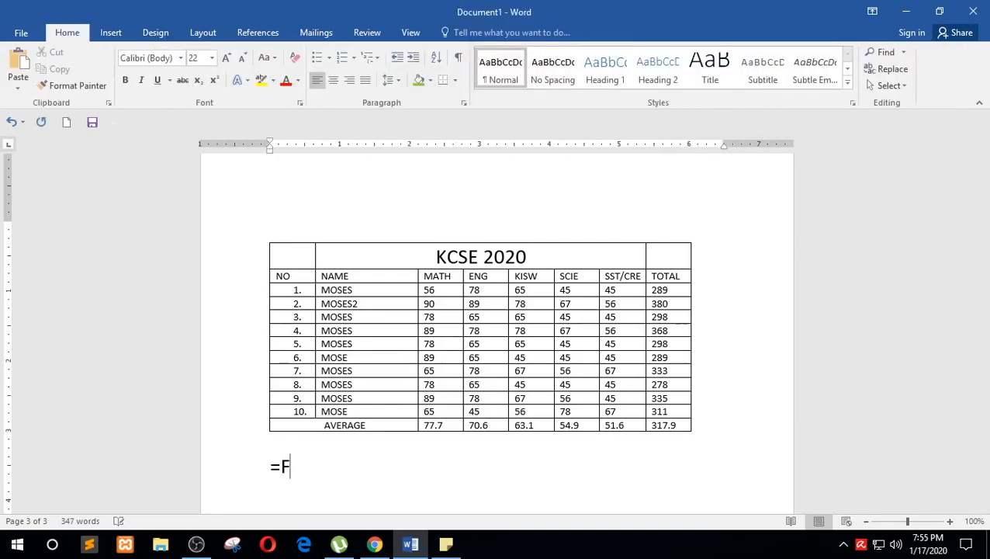
pyautogui.write('UNCTION')
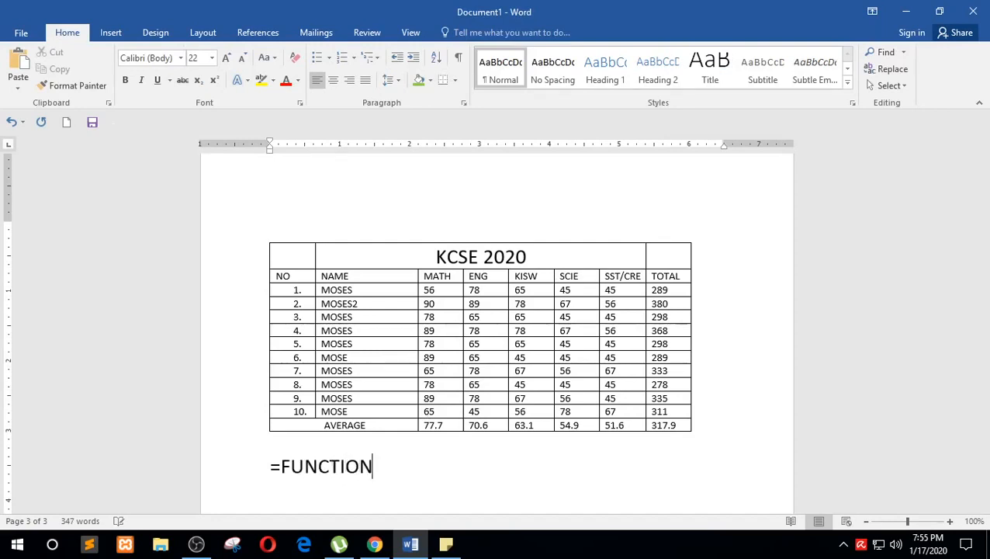
pyautogui.write('(DIRECTIO')
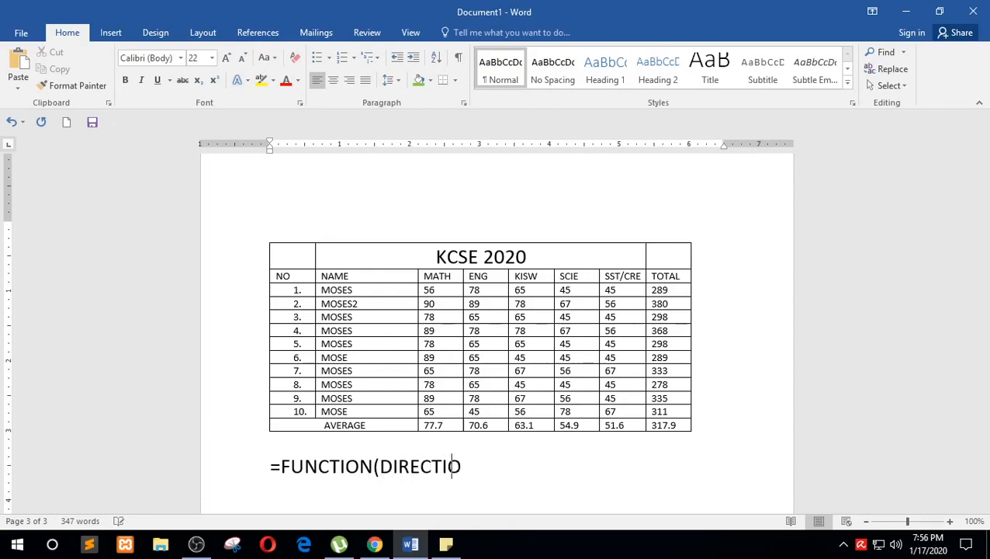
pyautogui.write('N')
pyautogui.scroll(-1, 535, 409)
pyautogui.moveTo(523, 440); pyautogui.dragTo(308, 443)
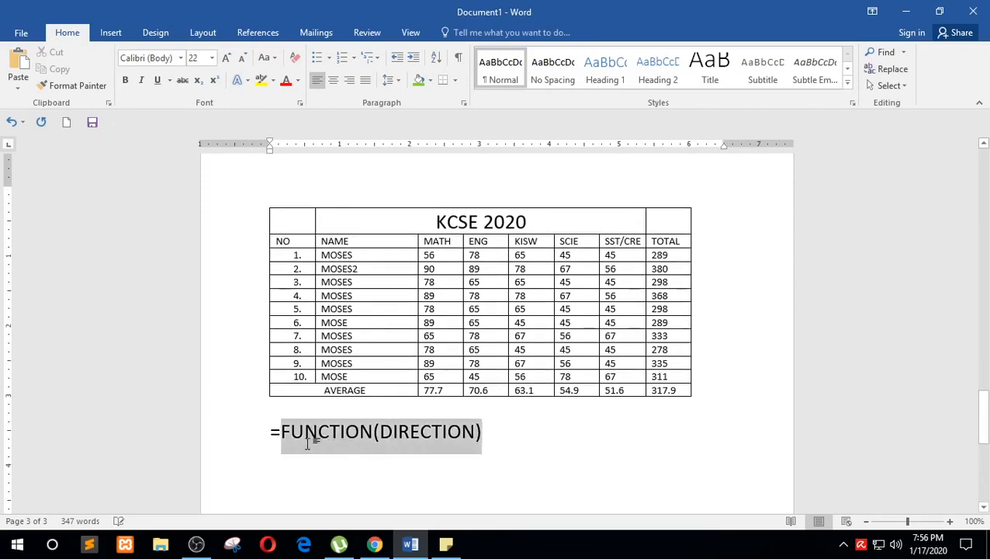
pyautogui.click(307, 443)
pyautogui.moveTo(486, 437); pyautogui.dragTo(268, 445)
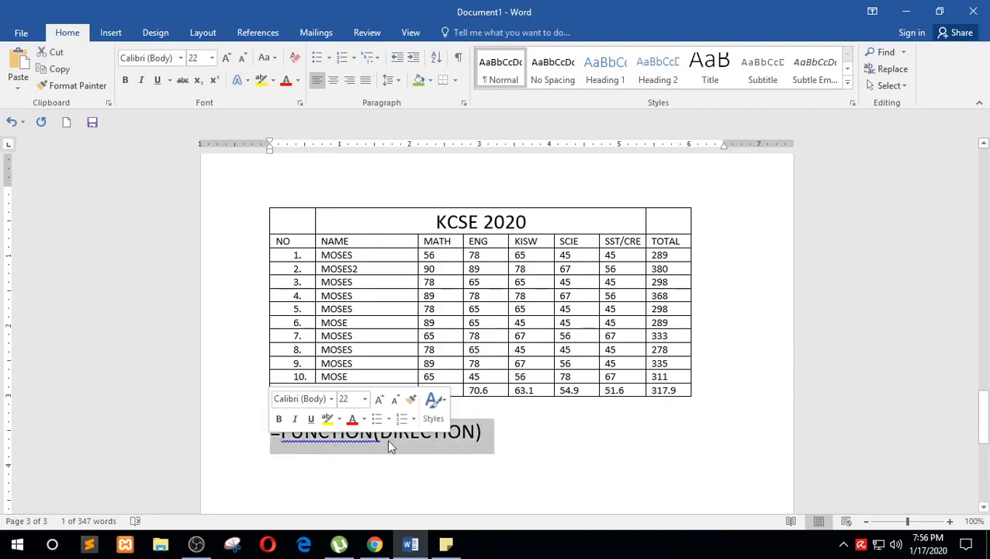
pyautogui.click(592, 443)
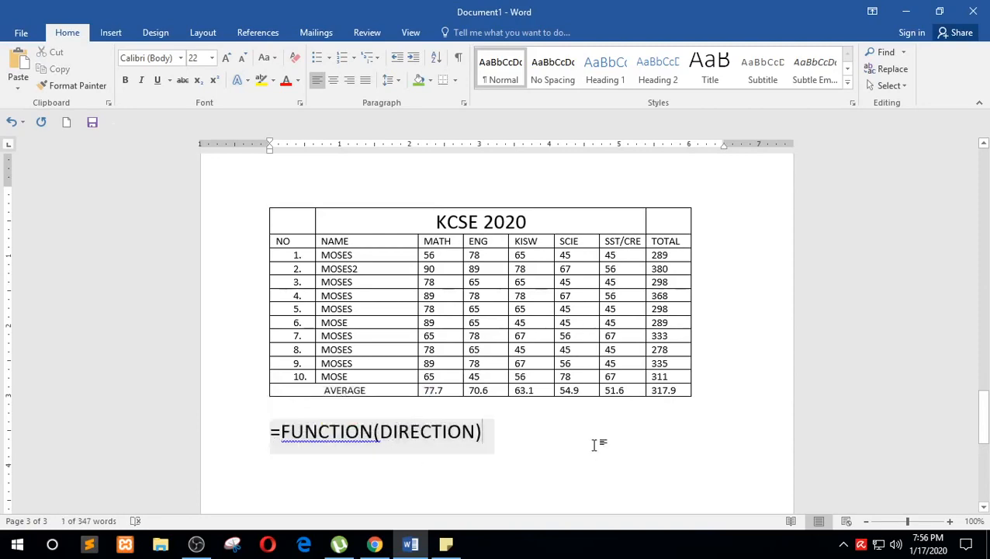
pyautogui.scroll(3, 598, 426)
pyautogui.scroll(-4, 636, 291)
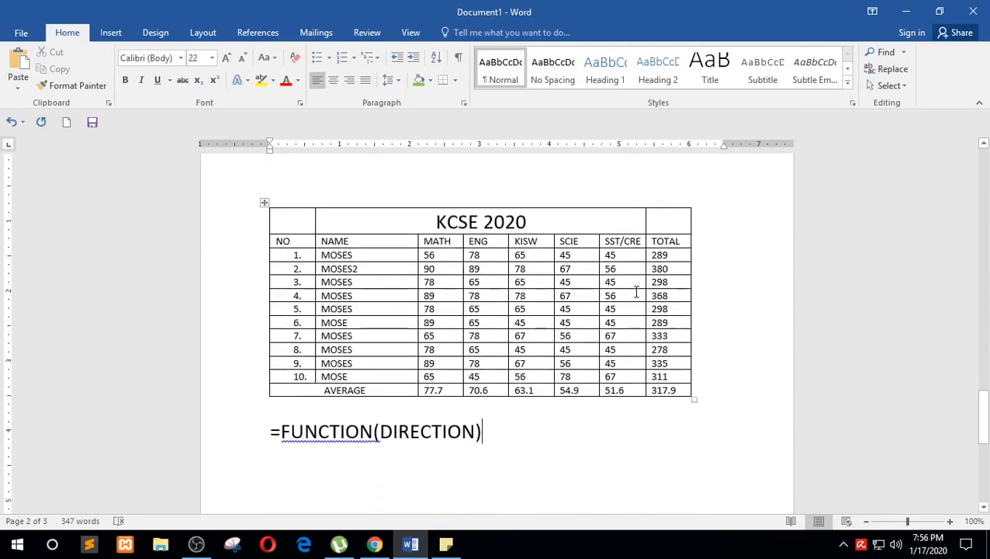
pyautogui.scroll(3, 542, 286)
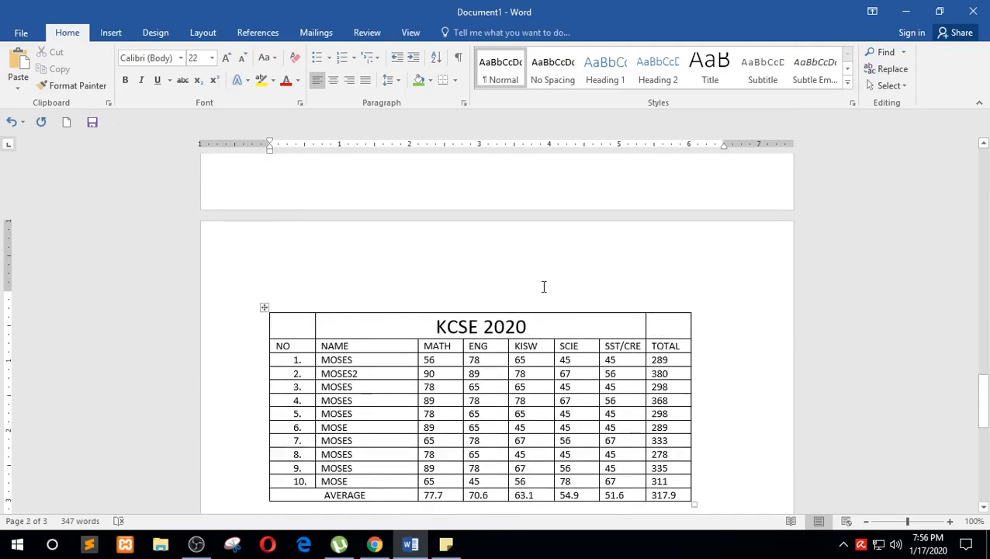
pyautogui.scroll(1, 553, 281)
pyautogui.scroll(-4, 553, 280)
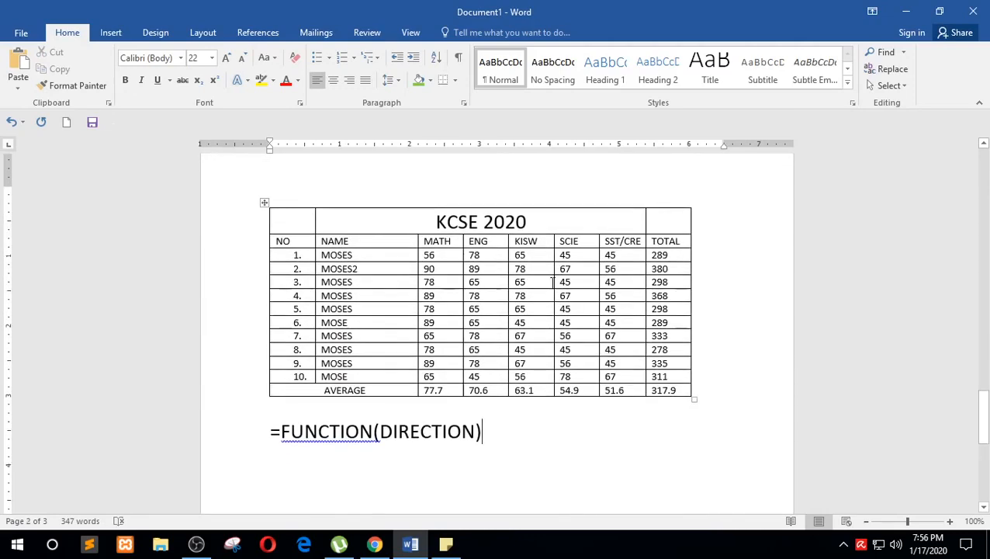
pyautogui.click(524, 272)
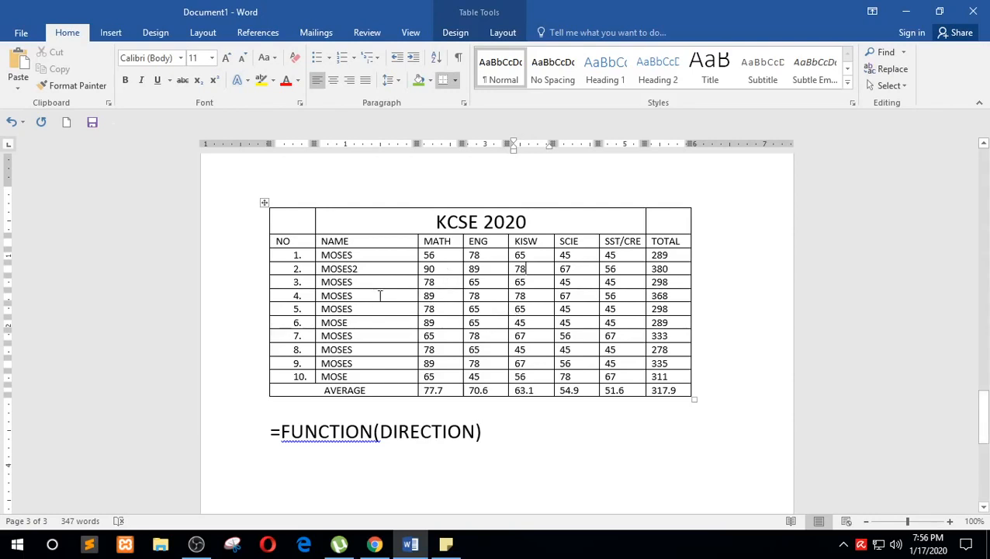
pyautogui.click(397, 239)
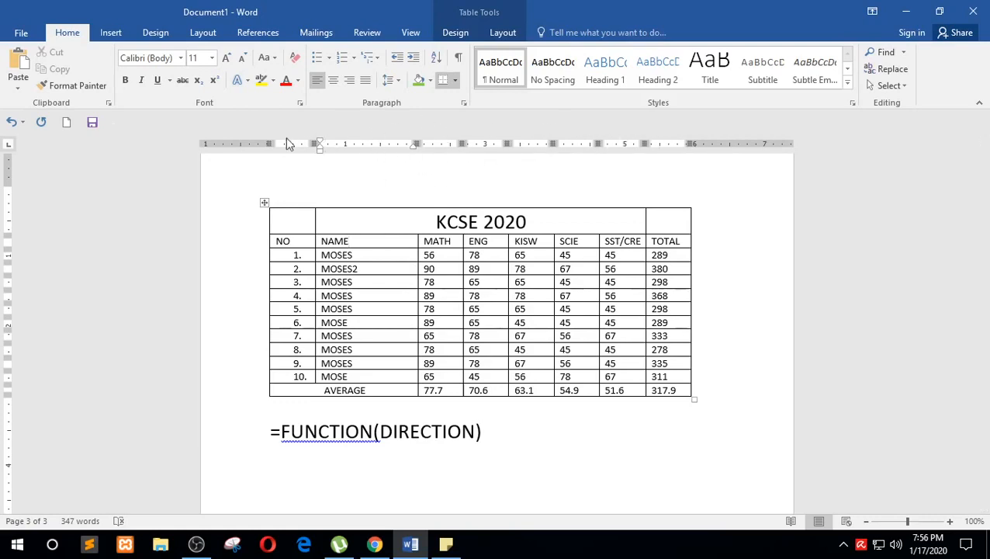
# Hide and redisplay the ruler, and try adjusting the NAME column's boundary with its ruler marker
pyautogui.click(412, 32)
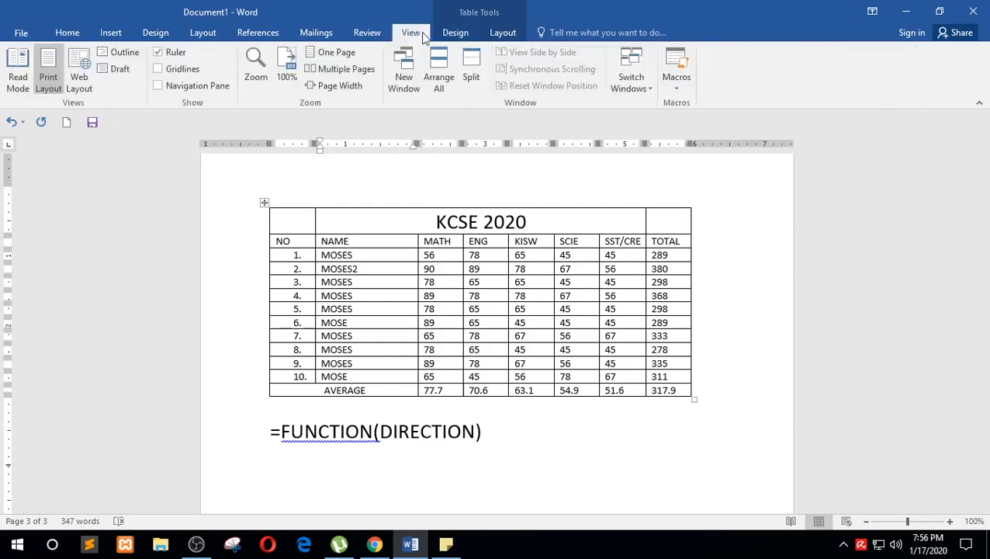
pyautogui.click(172, 56)
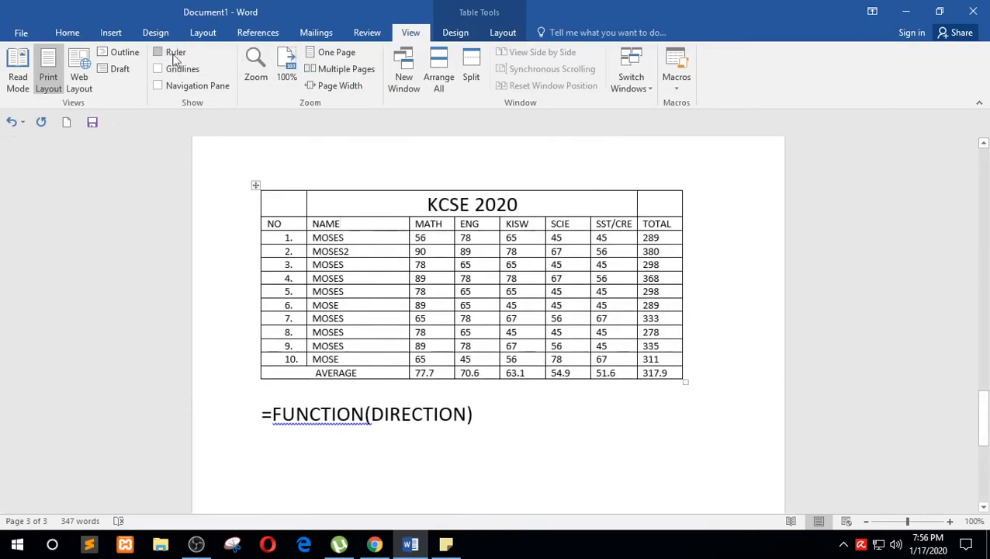
pyautogui.click(173, 56)
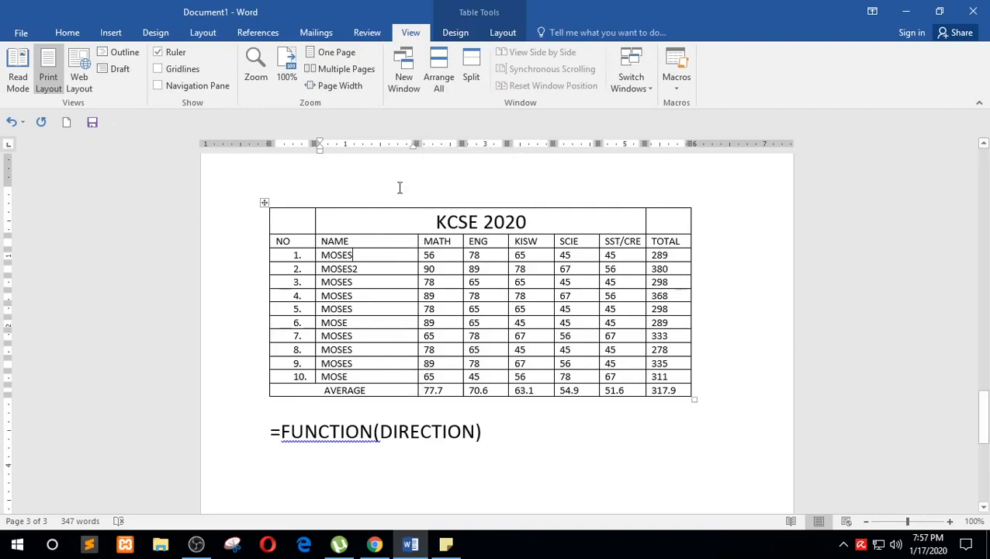
pyautogui.moveTo(416, 144)
pyautogui.mouseDown()
pyautogui.moveTo(476, 144)
pyautogui.moveTo(399, 145)
pyautogui.moveTo(506, 145)
pyautogui.moveTo(386, 153)
pyautogui.moveTo(440, 156)
pyautogui.moveTo(415, 170)
pyautogui.mouseUp()
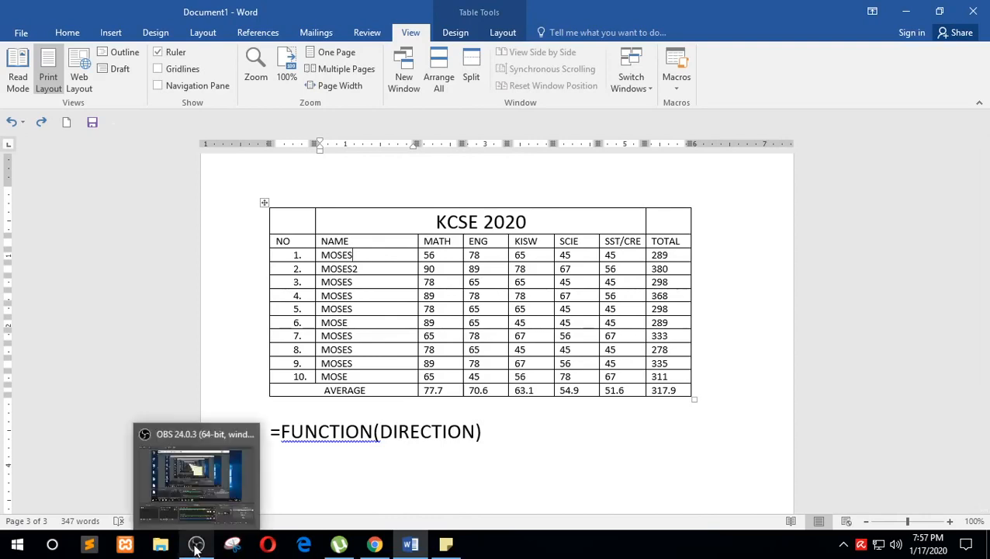
pyautogui.click(500, 437)
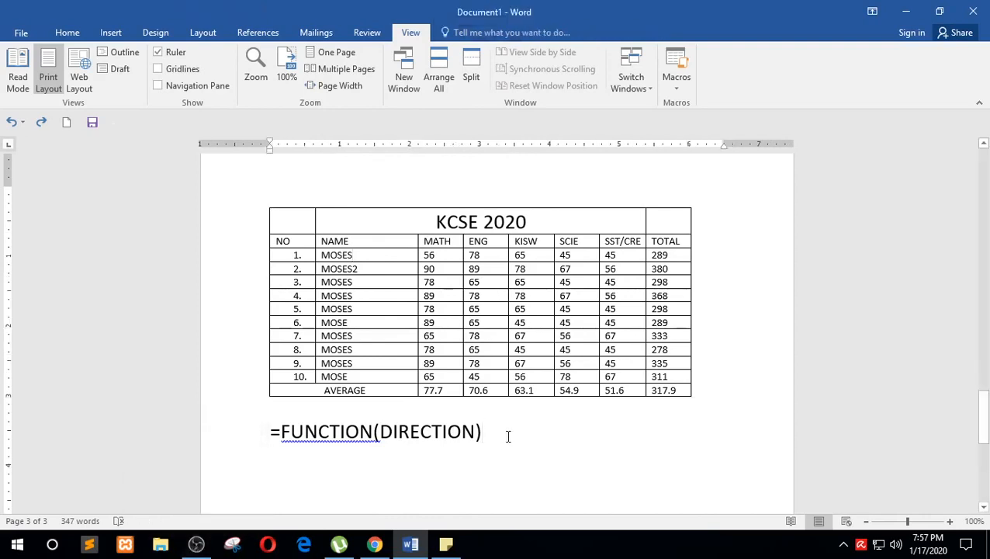